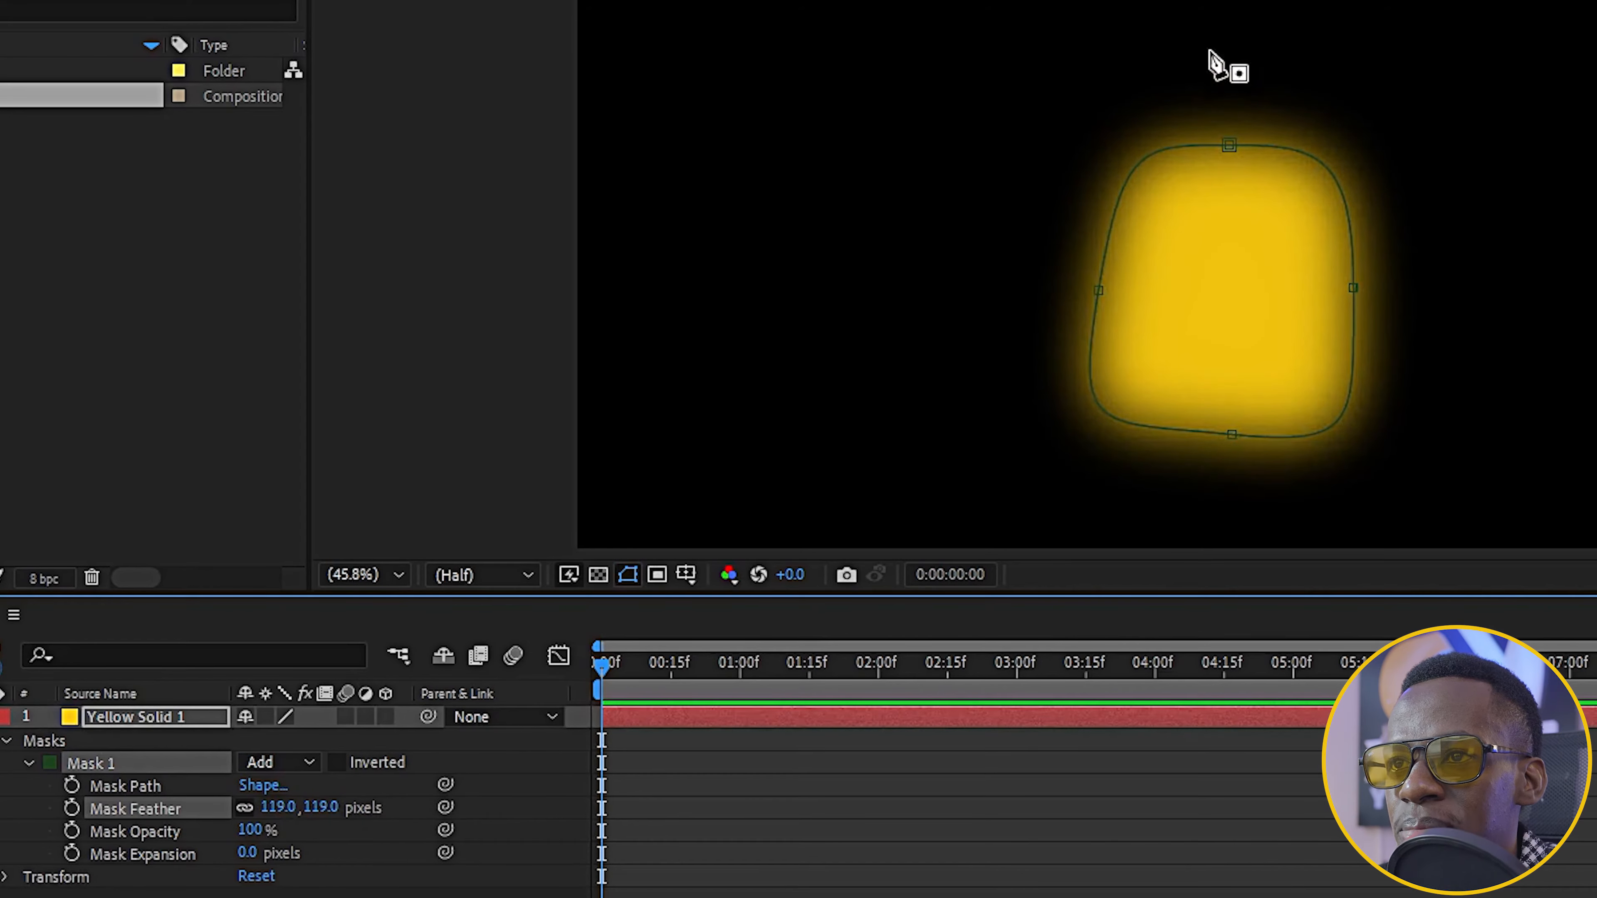
Set Mask 1's feather to 0 pixels, its opacity to 100% and its expansion to 64 pixels.
left_click_drag(322, 809, 214, 853)
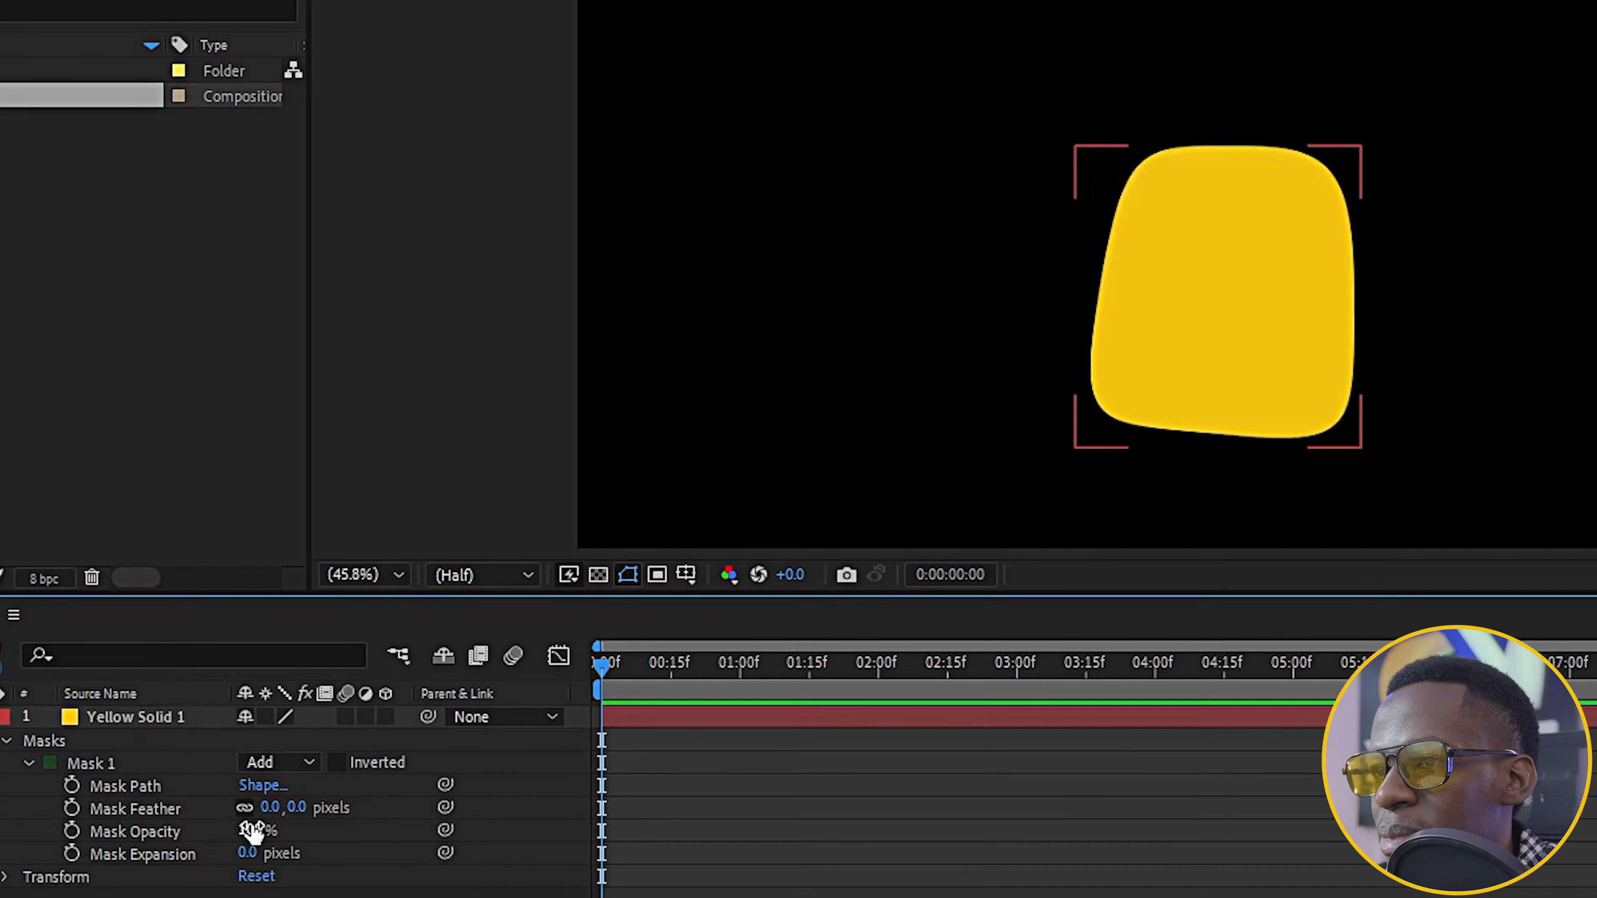
left_click_drag(251, 830, 414, 831)
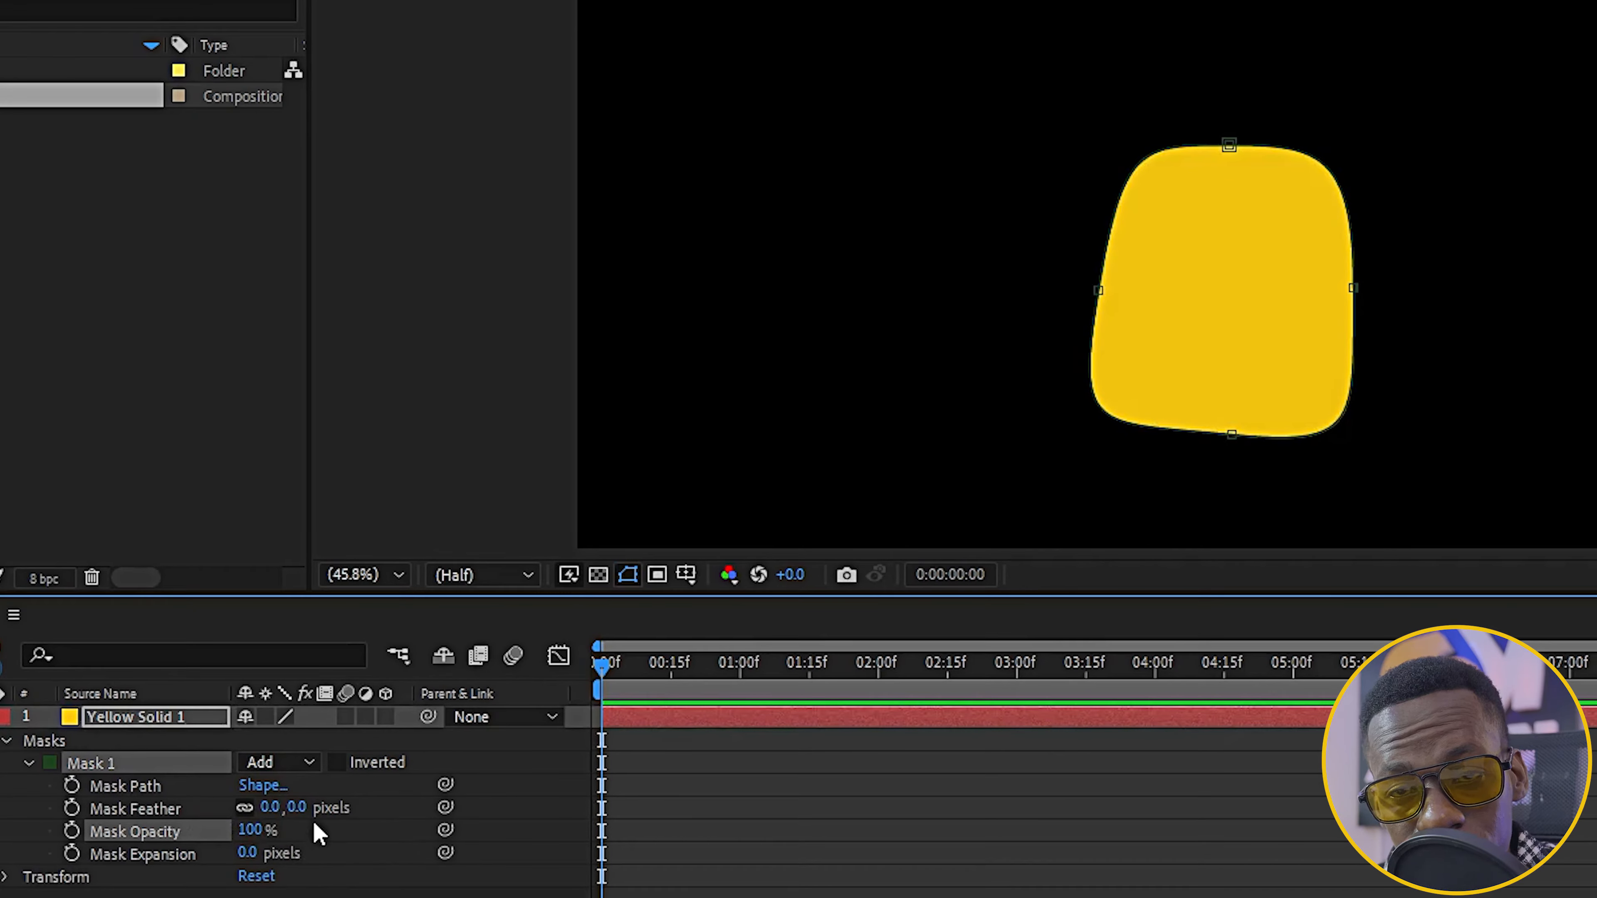
left_click_drag(242, 860, 382, 836)
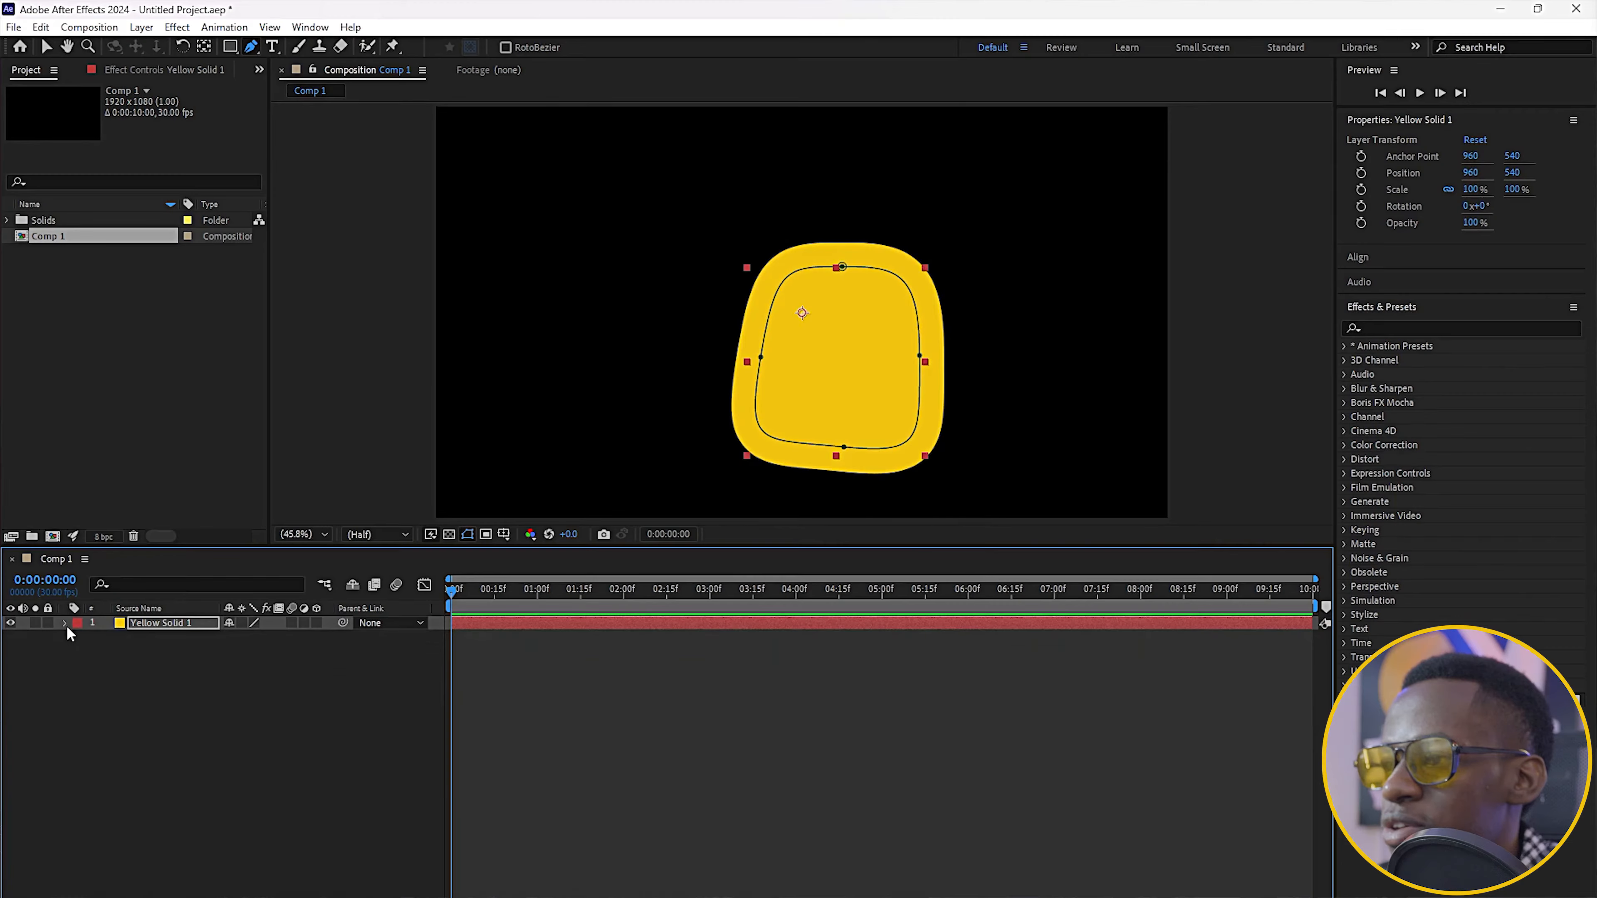
Delete Mask 1 from the Yellow Solid 1 layer.
left_click(66, 626)
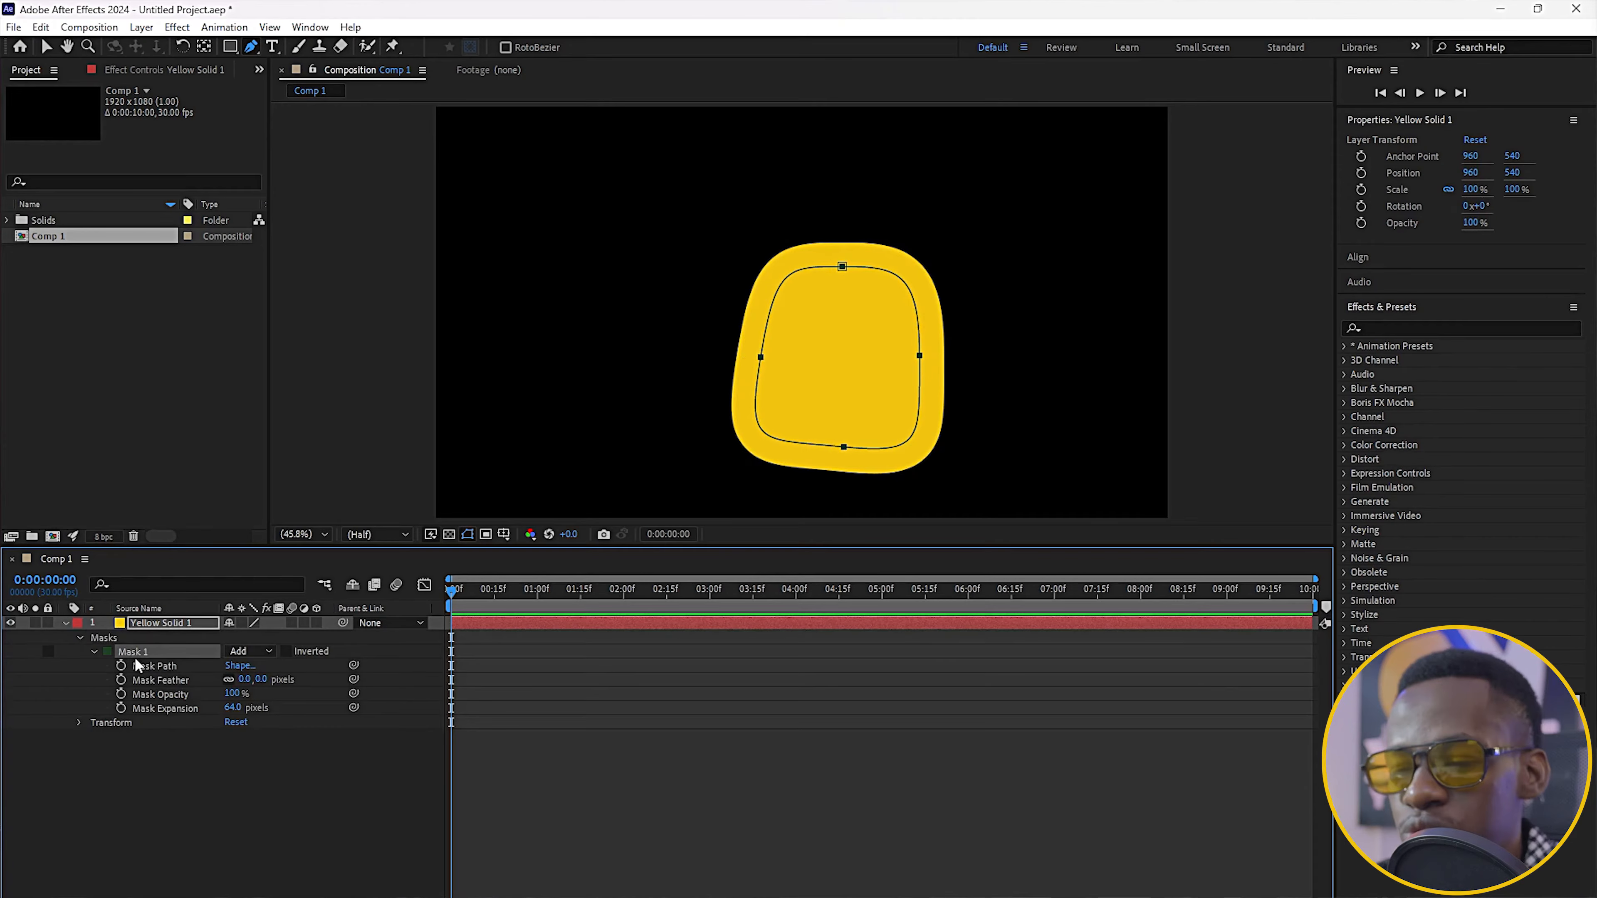
key("Delete")
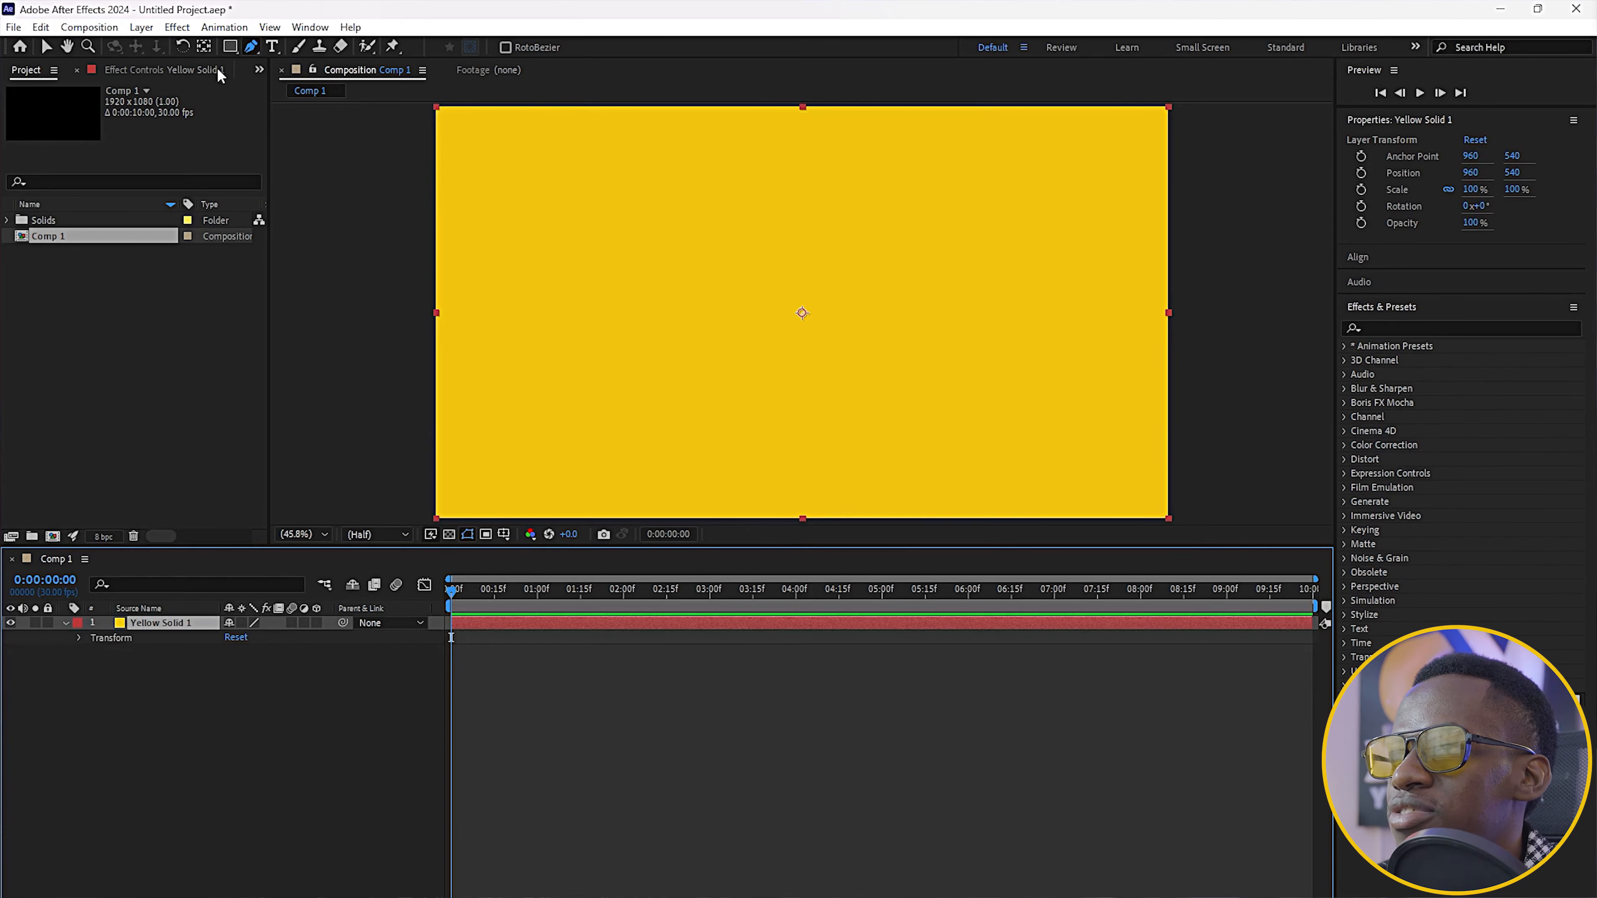
Try drawing rectangular masks on Yellow Solid 1 with the Rectangle Tool, starting from the layer's centre.
left_click(229, 47)
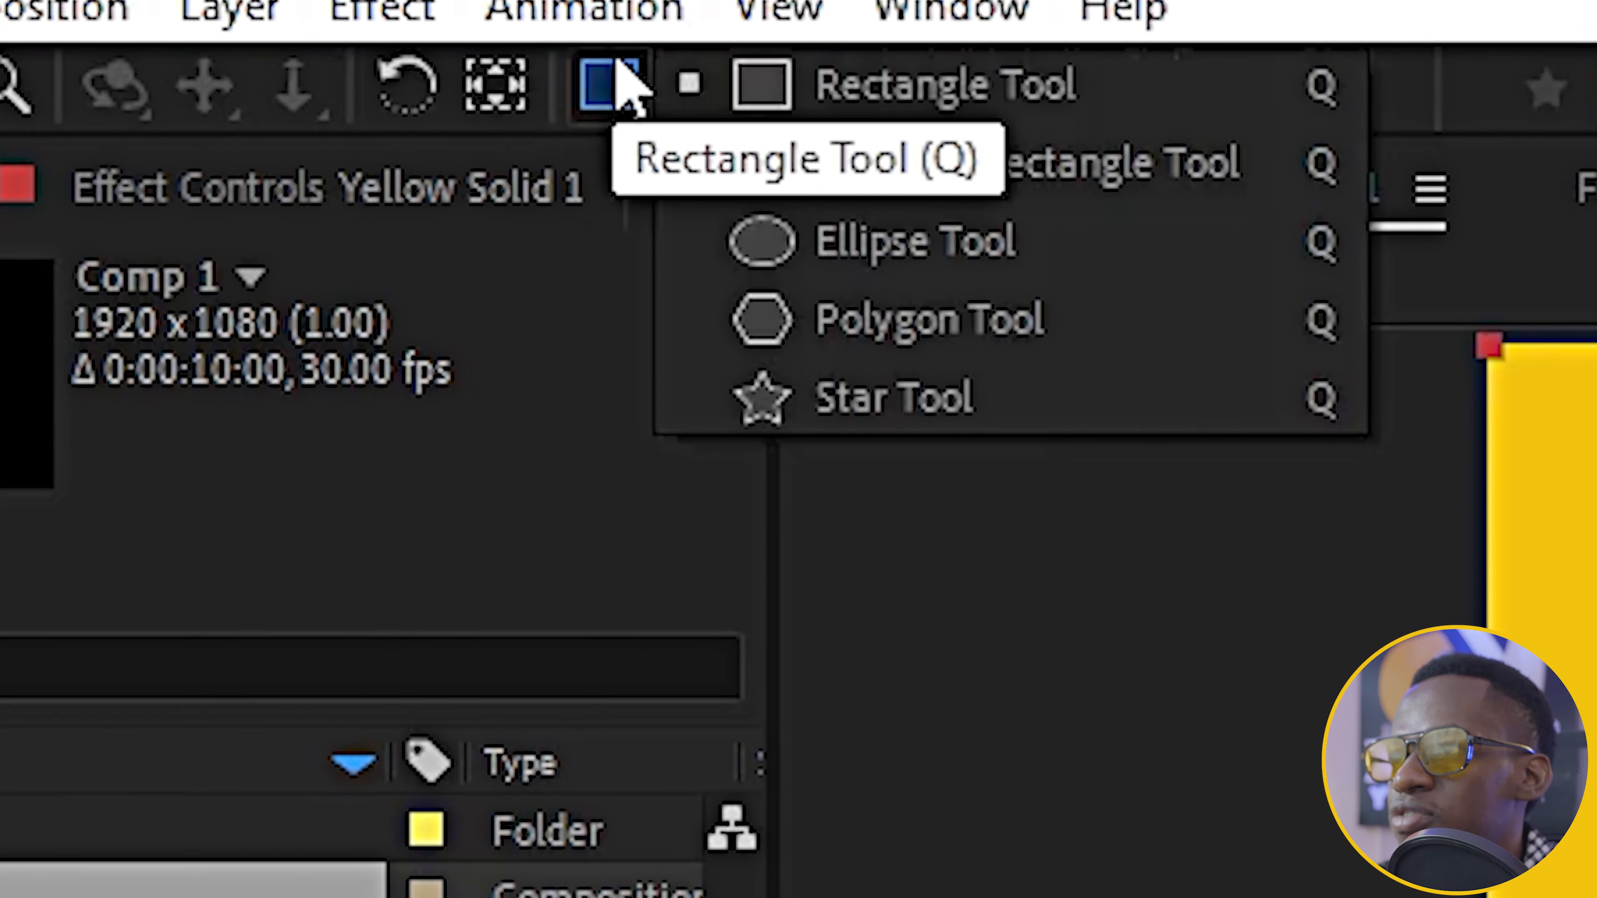
left_click(597, 85)
left_click(597, 85)
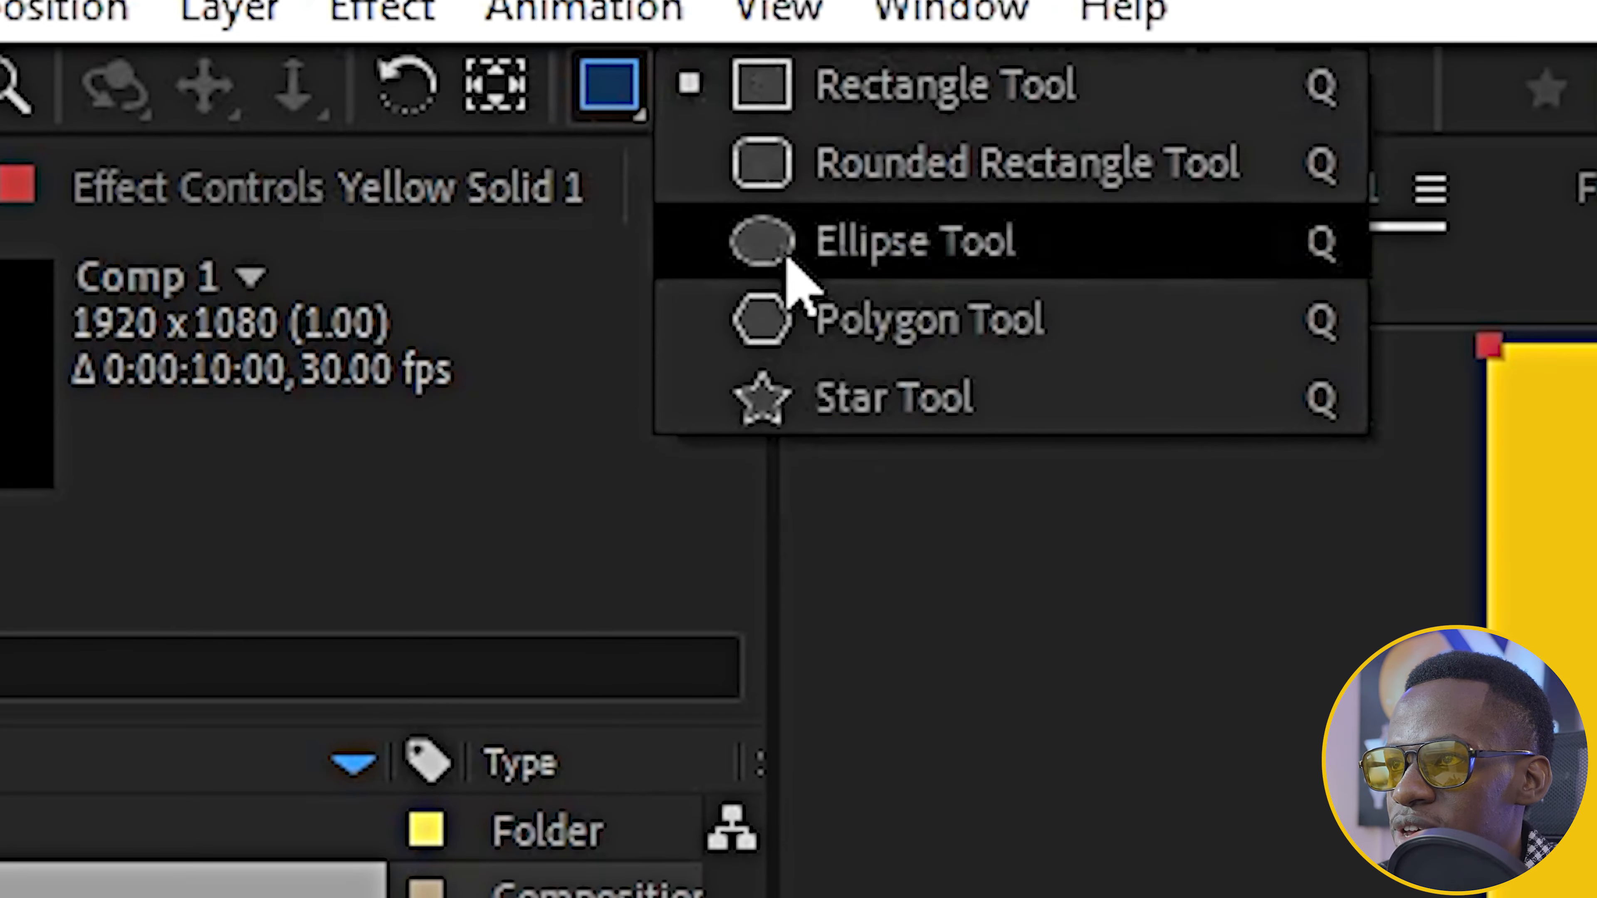
left_click(790, 102)
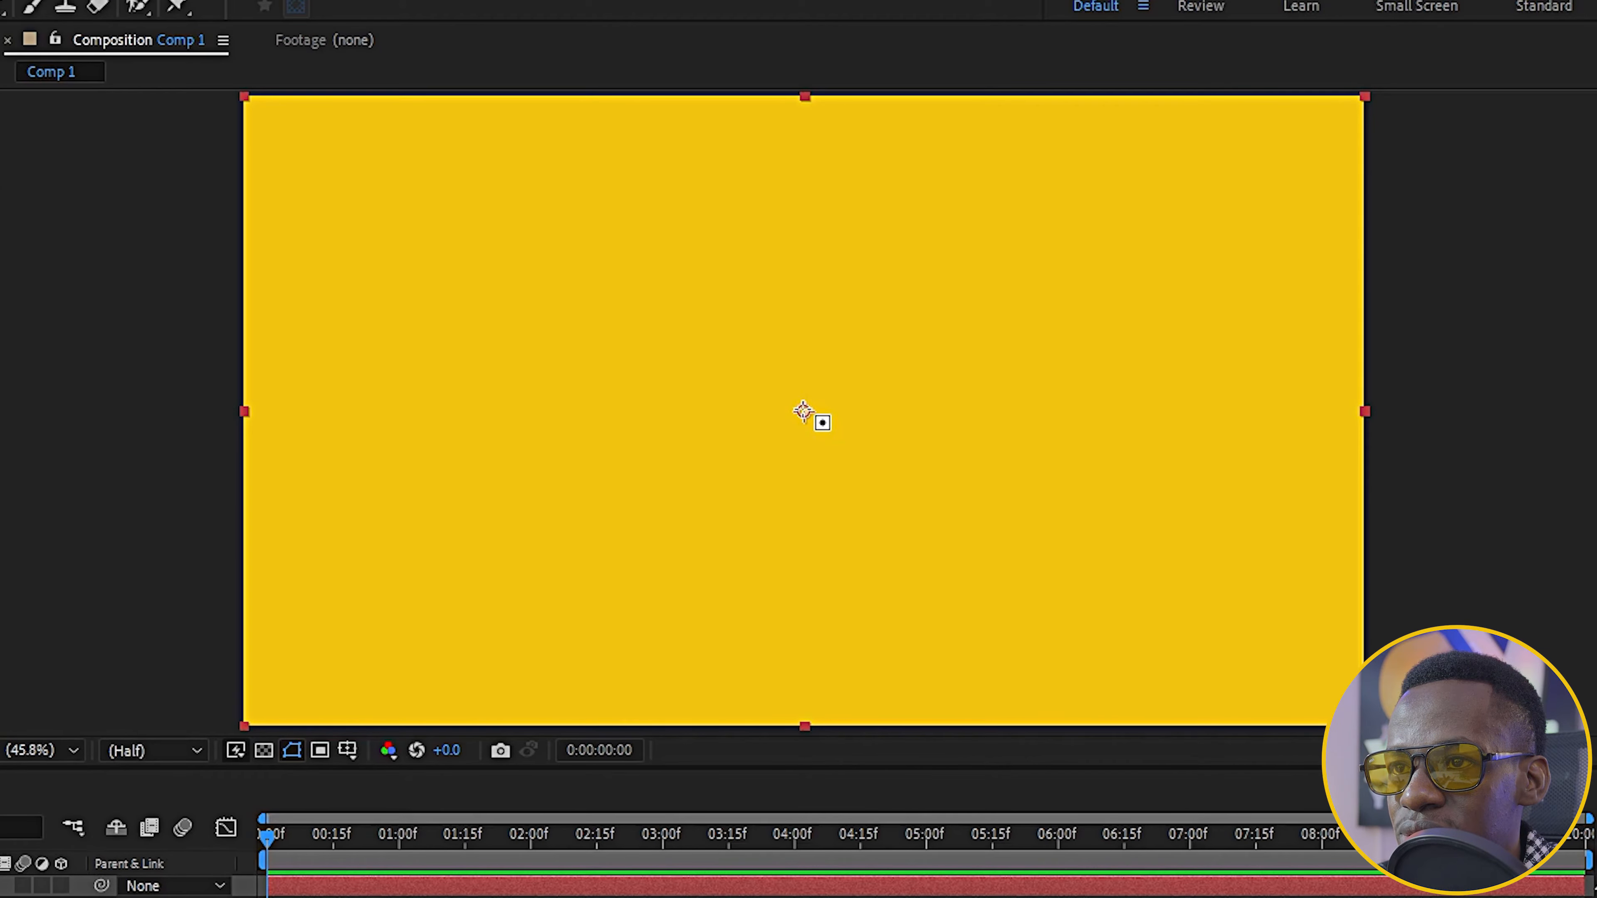
key("Delete")
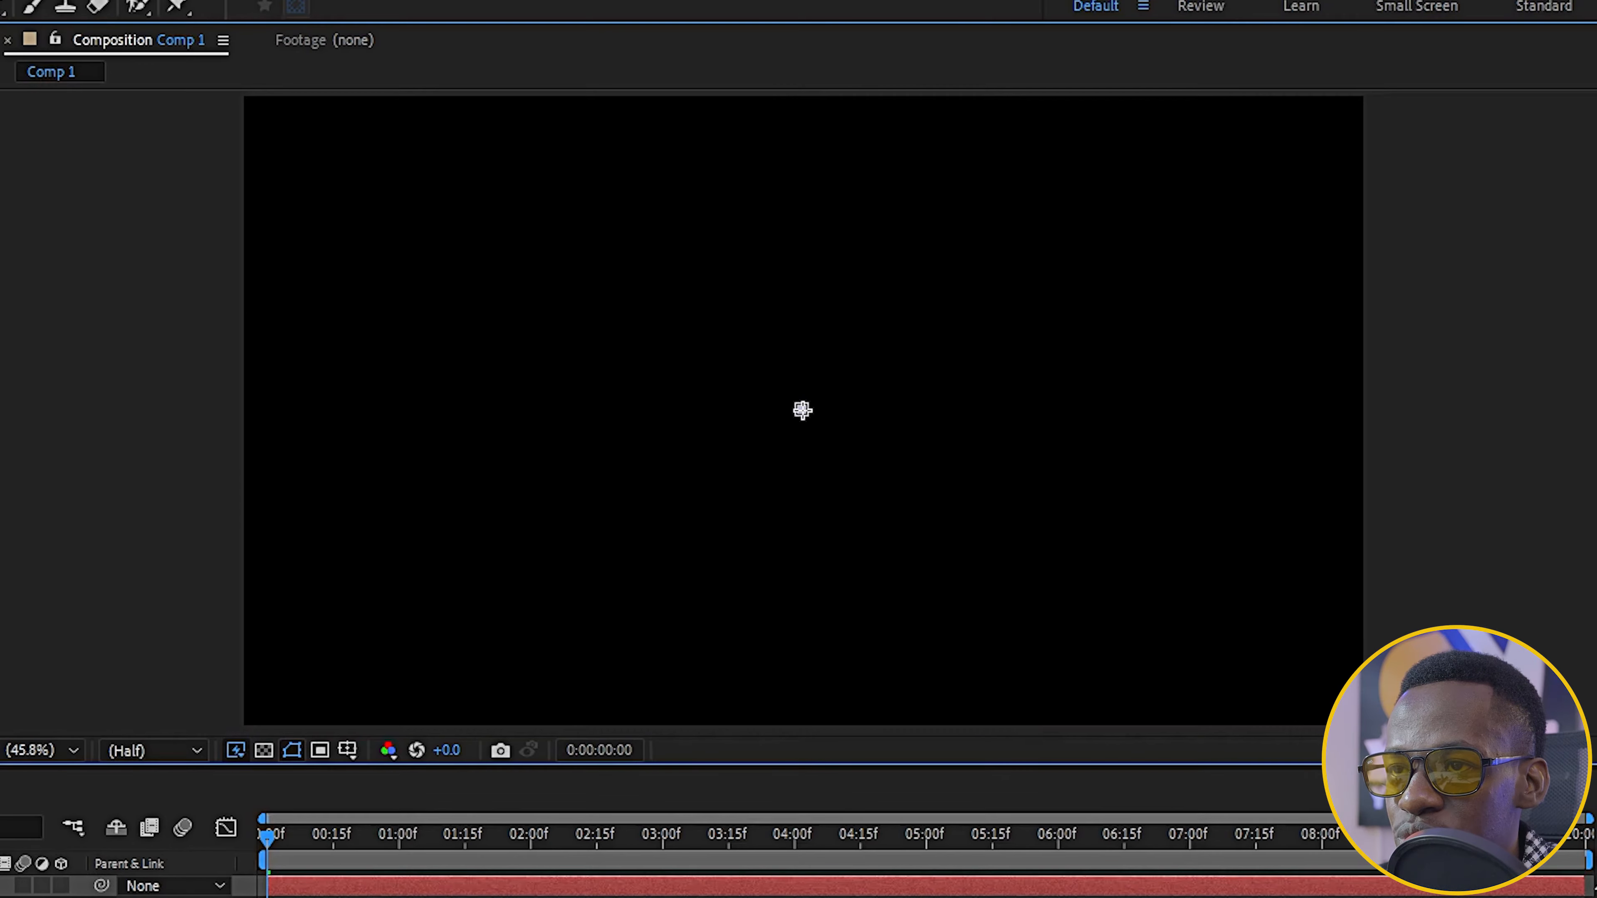
mouse_move(802, 410)
left_mouse_down()
mouse_move(1033, 578)
mouse_move(1118, 599)
mouse_move(920, 499)
mouse_move(1106, 599)
mouse_move(1204, 675)
mouse_move(1009, 596)
mouse_move(841, 489)
mouse_move(1194, 671)
mouse_move(899, 587)
mouse_move(863, 442)
mouse_move(1170, 599)
mouse_move(957, 603)
mouse_move(1041, 653)
mouse_move(803, 410)
left_mouse_up()
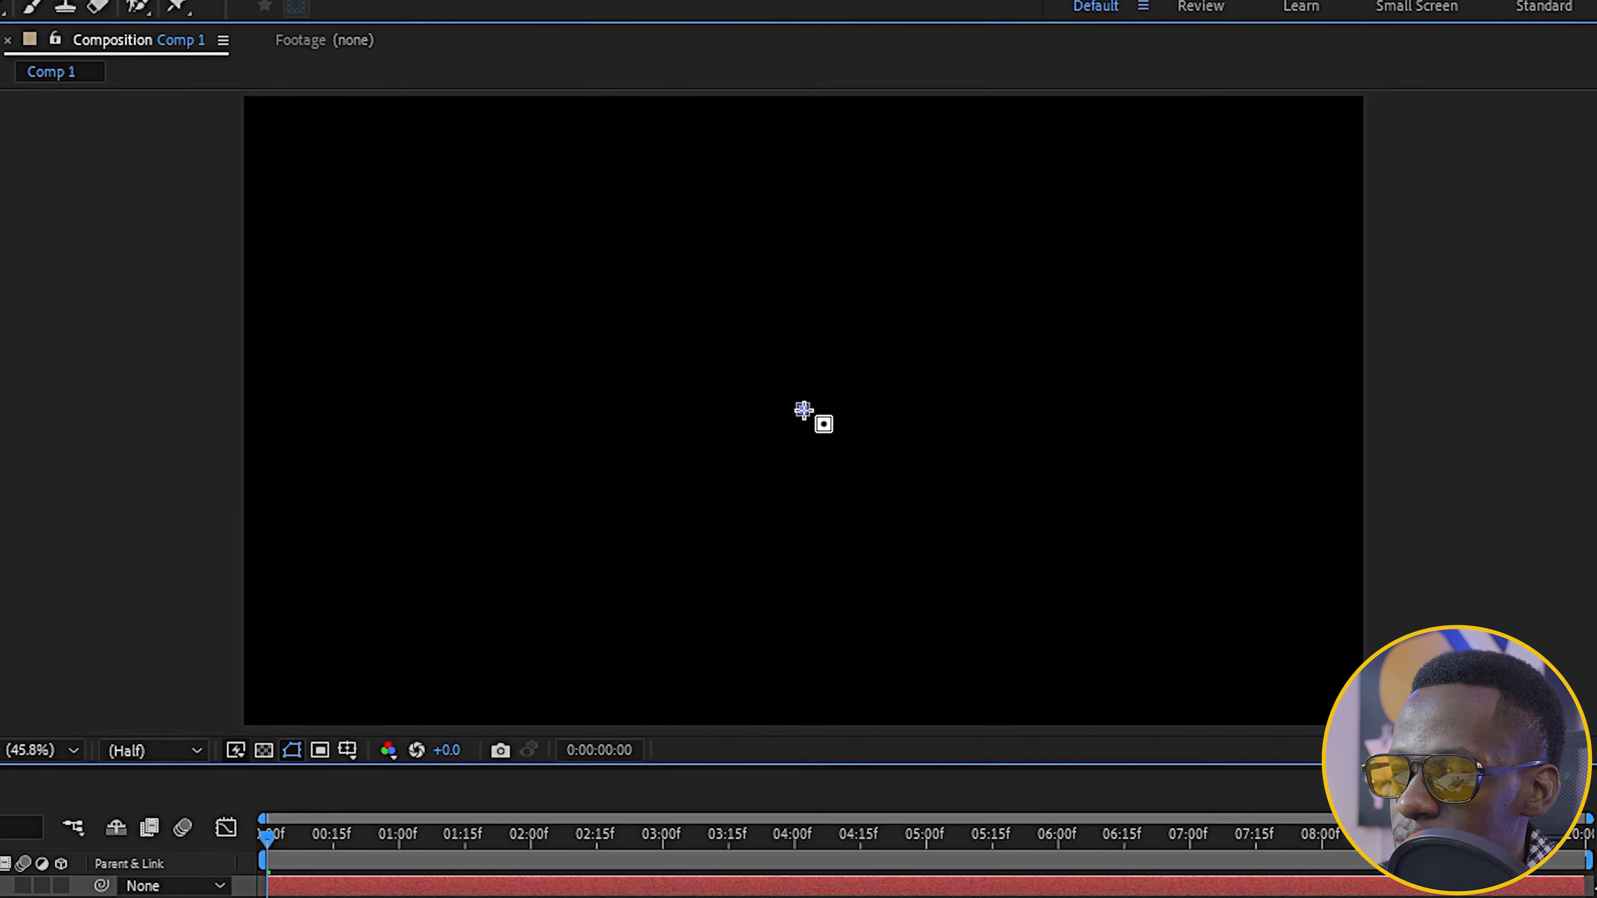
left_click_drag(806, 411, 963, 571)
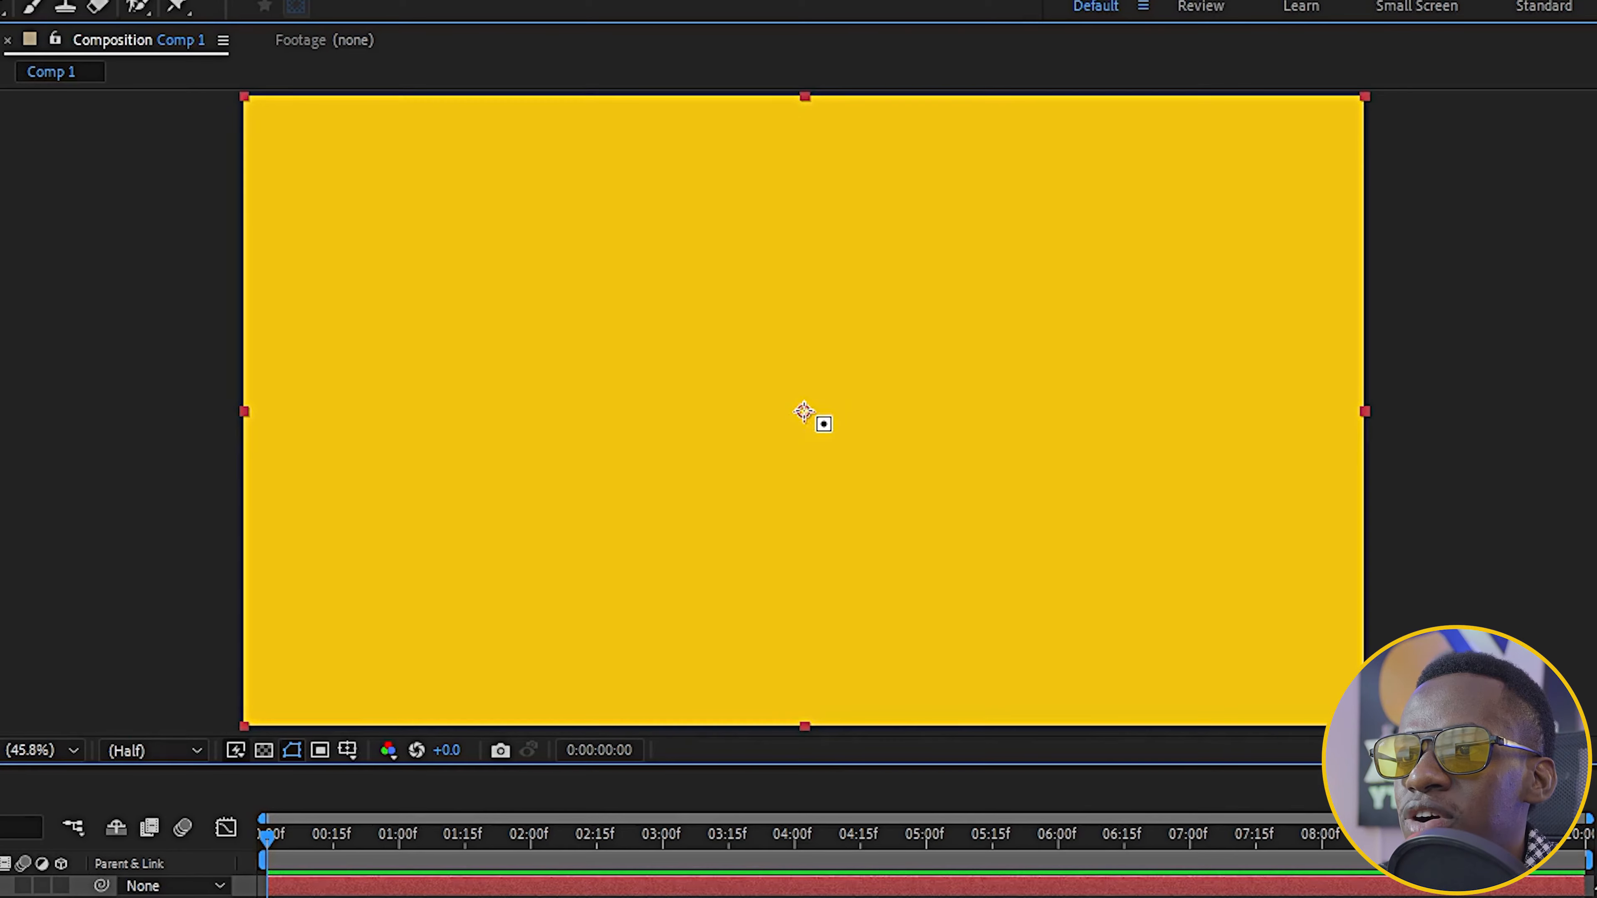
left_click_drag(805, 412, 745, 510)
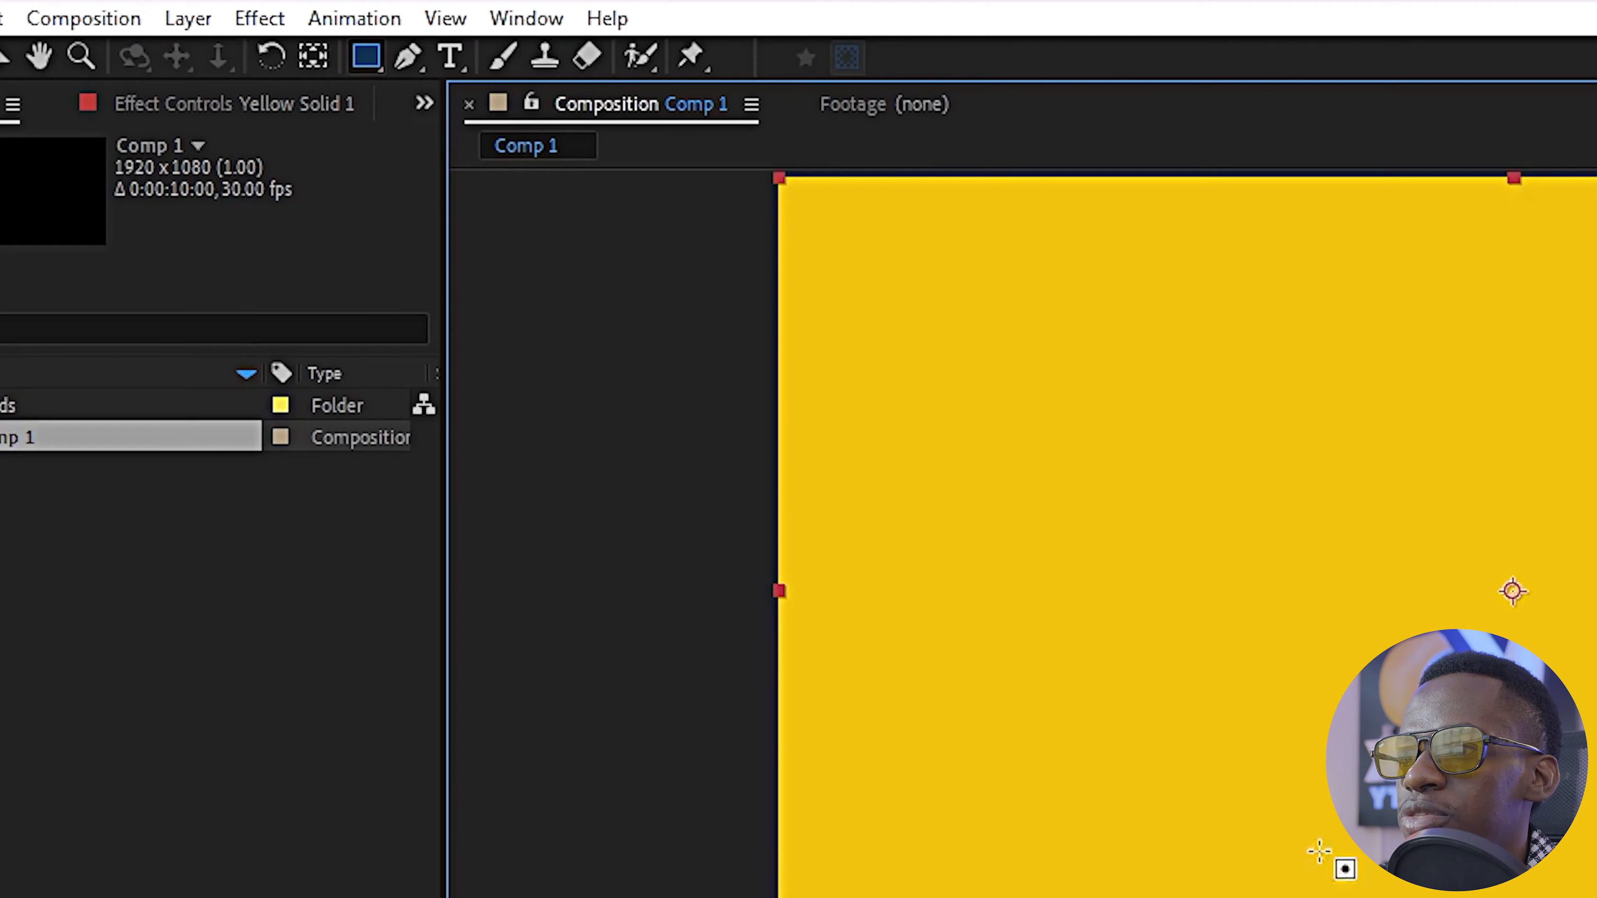
Try out an elliptical mask on Yellow Solid 1 with the Ellipse Tool, starting from the layer's centre and varying its size.
left_click(368, 57)
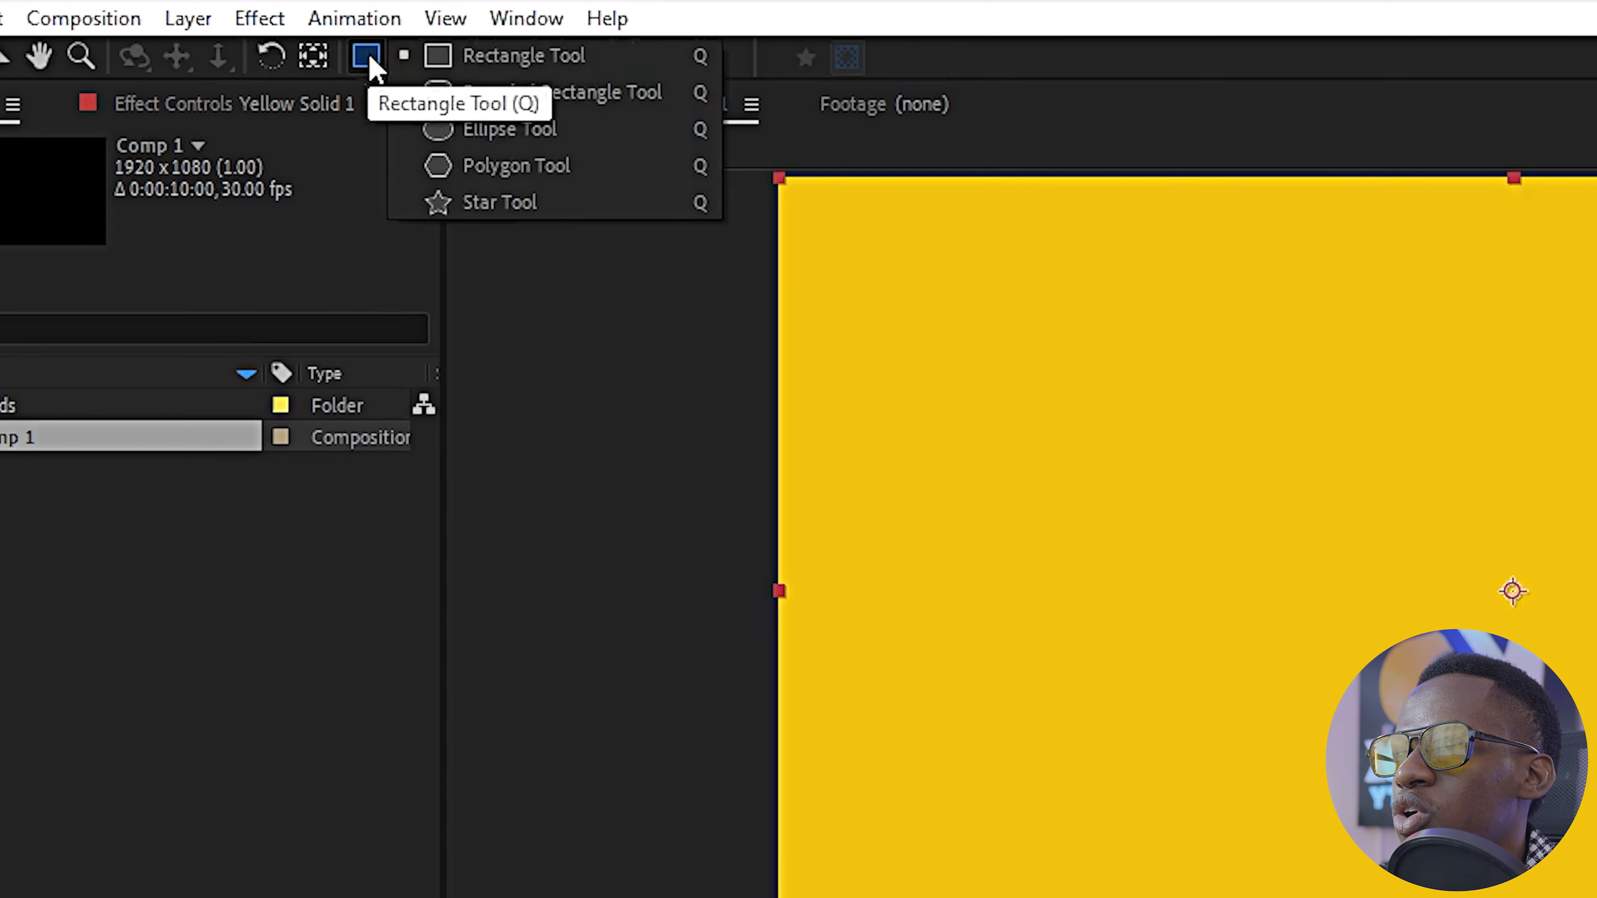
left_click(448, 126)
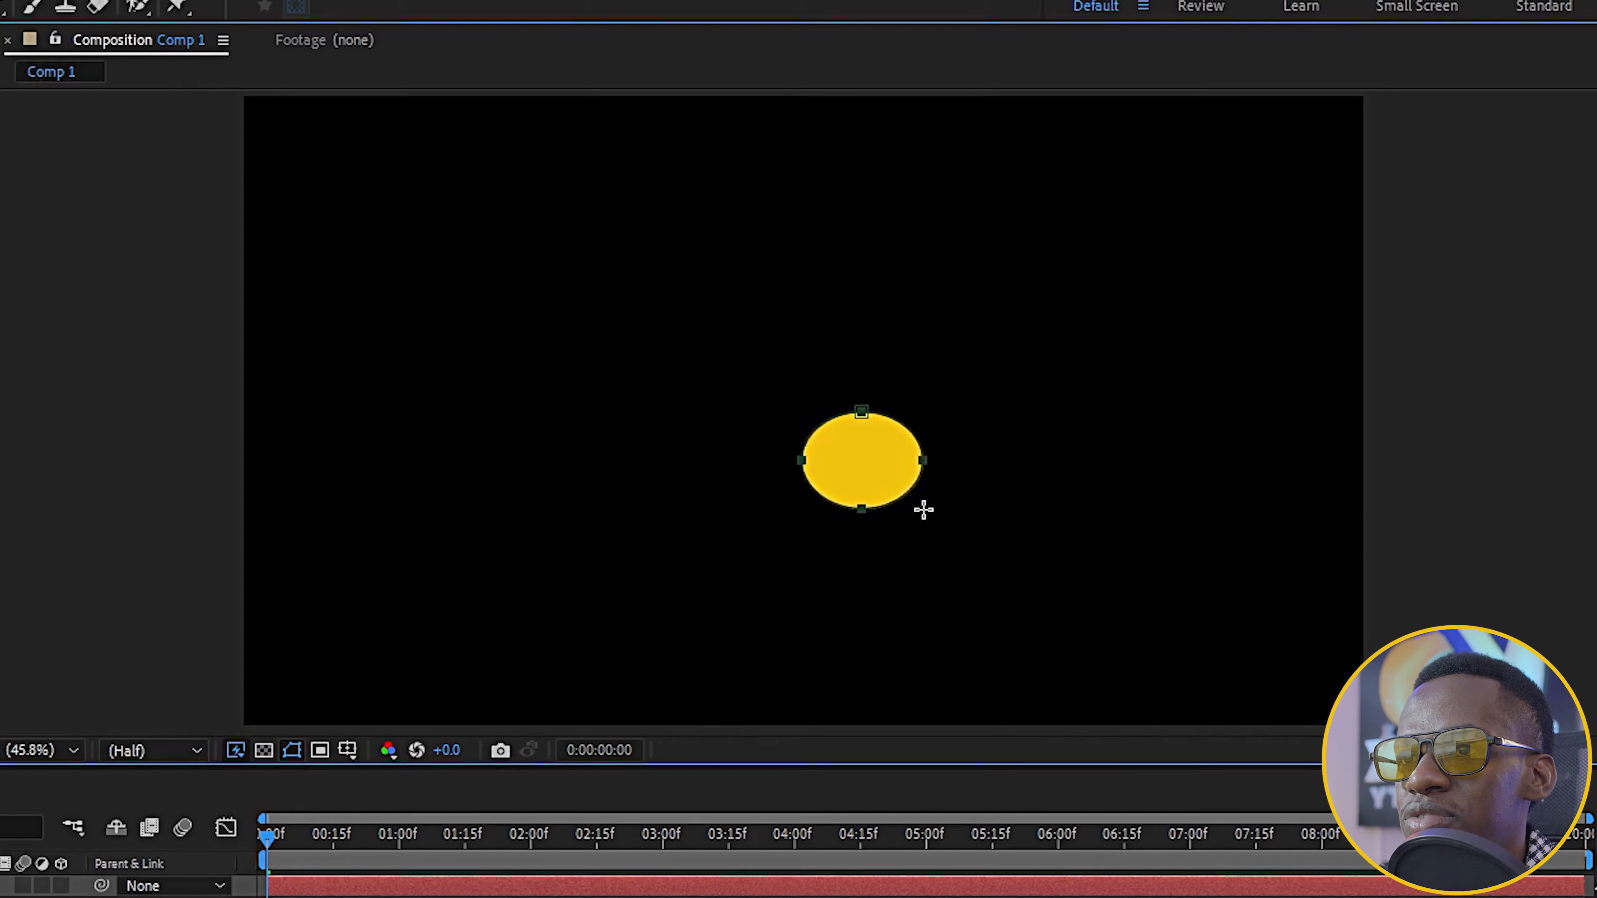
left_click_drag(922, 510, 1036, 647)
left_click_drag(976, 536, 1014, 527)
mouse_move(953, 482)
left_mouse_down()
mouse_move(1258, 699)
mouse_move(437, 258)
mouse_move(1034, 628)
mouse_move(1202, 678)
mouse_move(686, 498)
mouse_move(1187, 727)
mouse_move(1066, 642)
mouse_move(945, 524)
mouse_move(984, 529)
mouse_move(823, 384)
mouse_move(859, 432)
mouse_move(1066, 571)
mouse_move(956, 495)
mouse_move(1080, 558)
left_mouse_up()
key("ctrl")
key("shift")
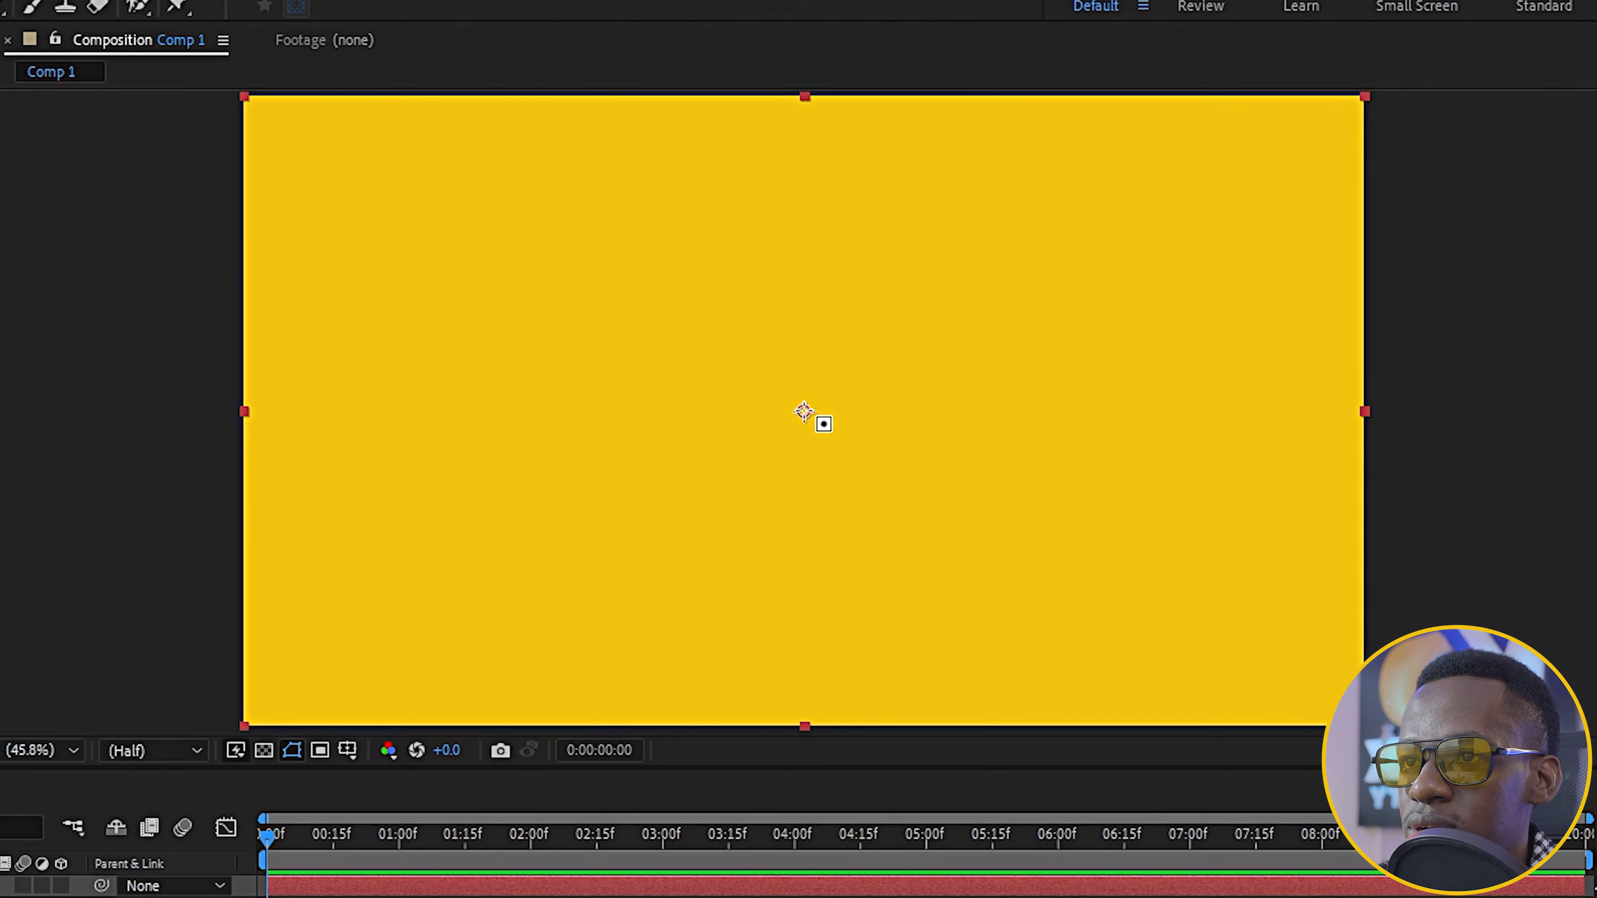
Draw a pentagon mask about 912 px wide and 867 px high outward from the centre of Yellow Solid 1.
left_click_drag(805, 410, 804, 411)
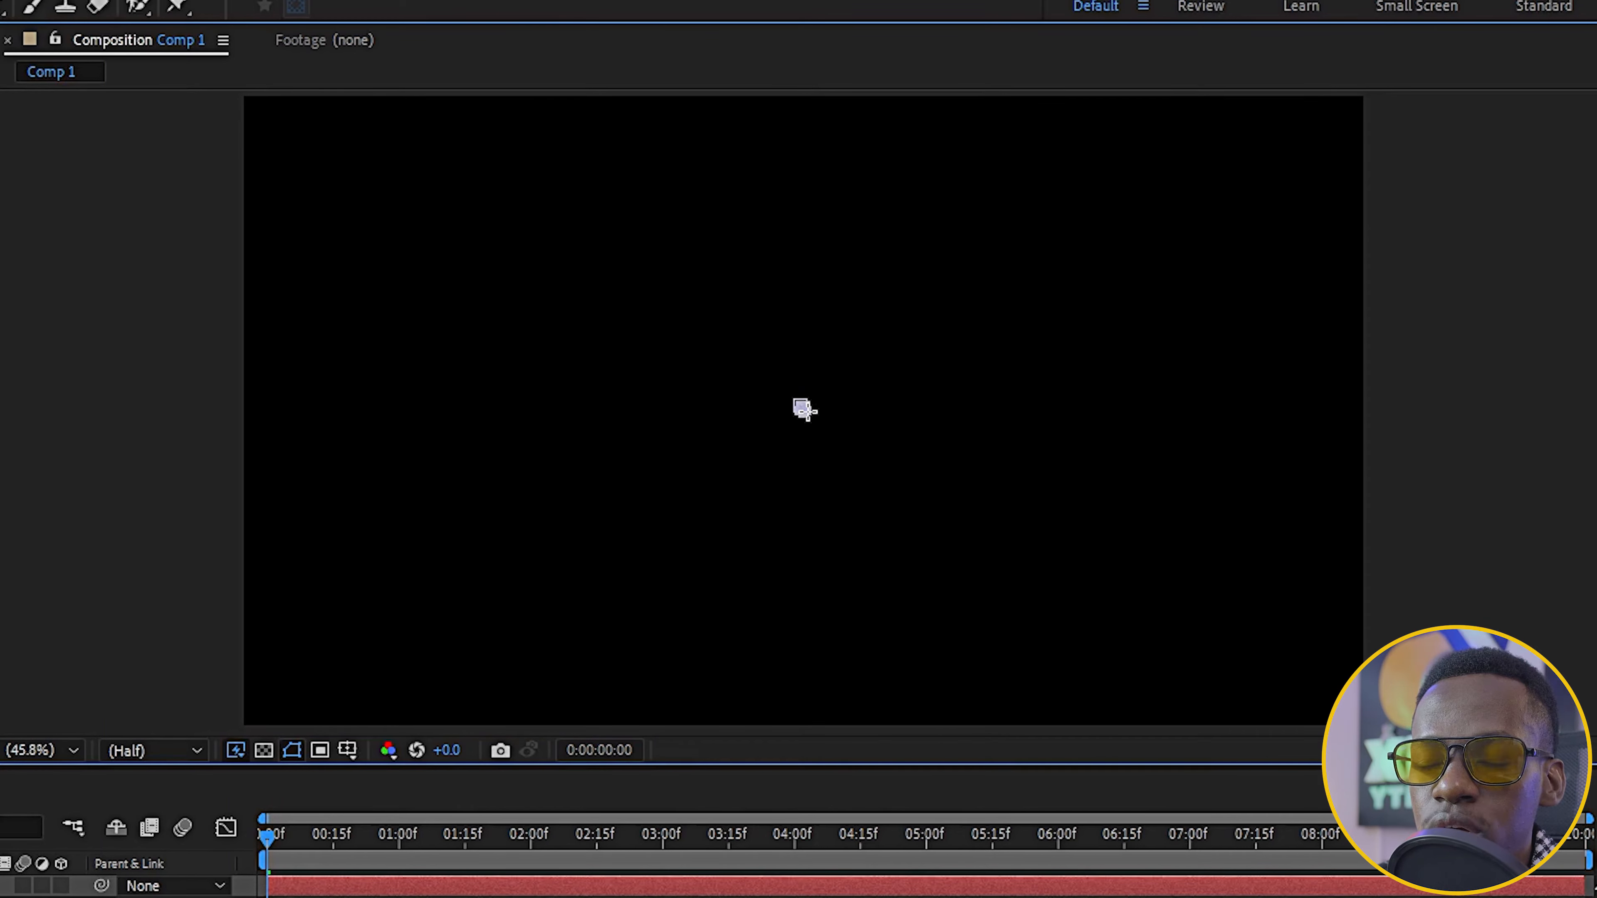
left_click_drag(810, 412, 1034, 570)
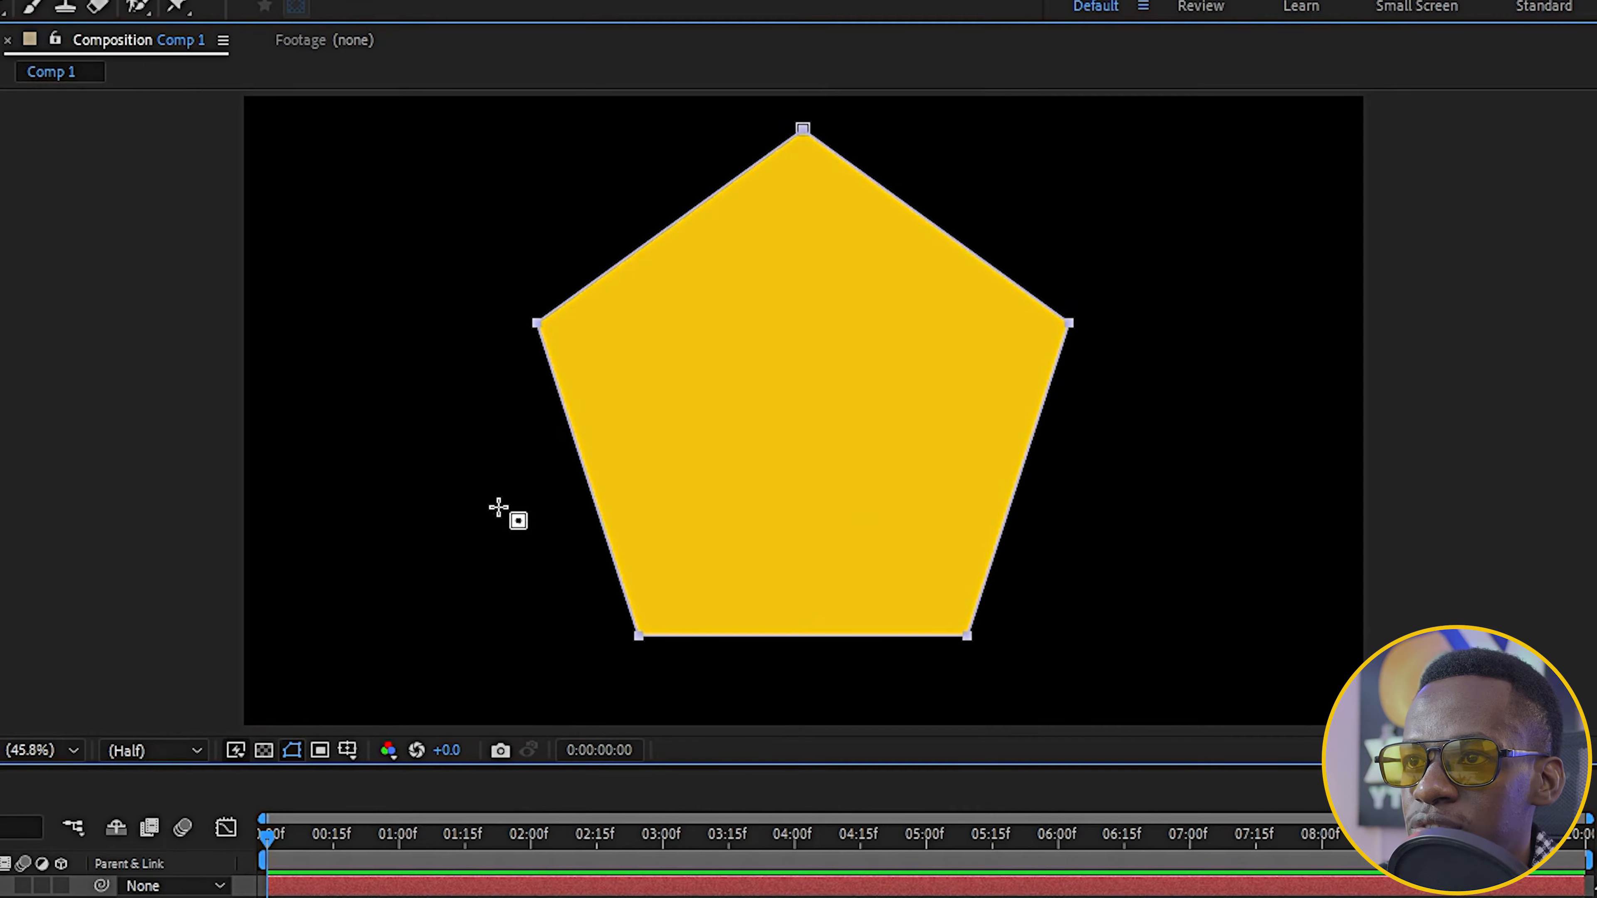
Set the mask's bounding box to top 202 px and bottom 981 px, and reset its shape to an ellipse.
left_click(105, 549)
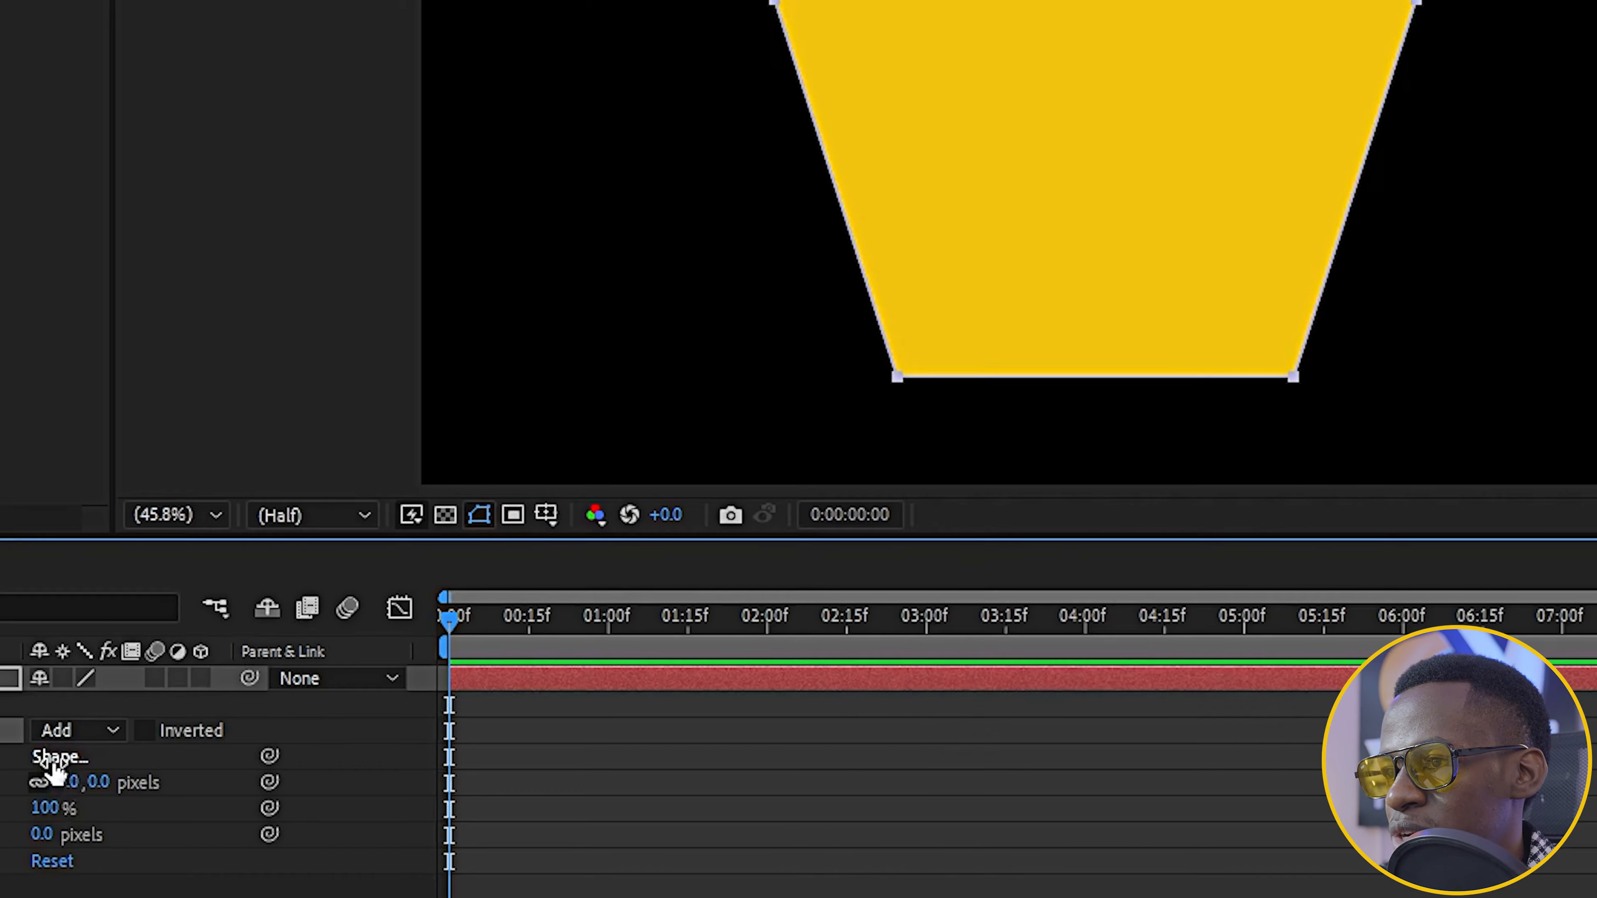
left_click(962, 501)
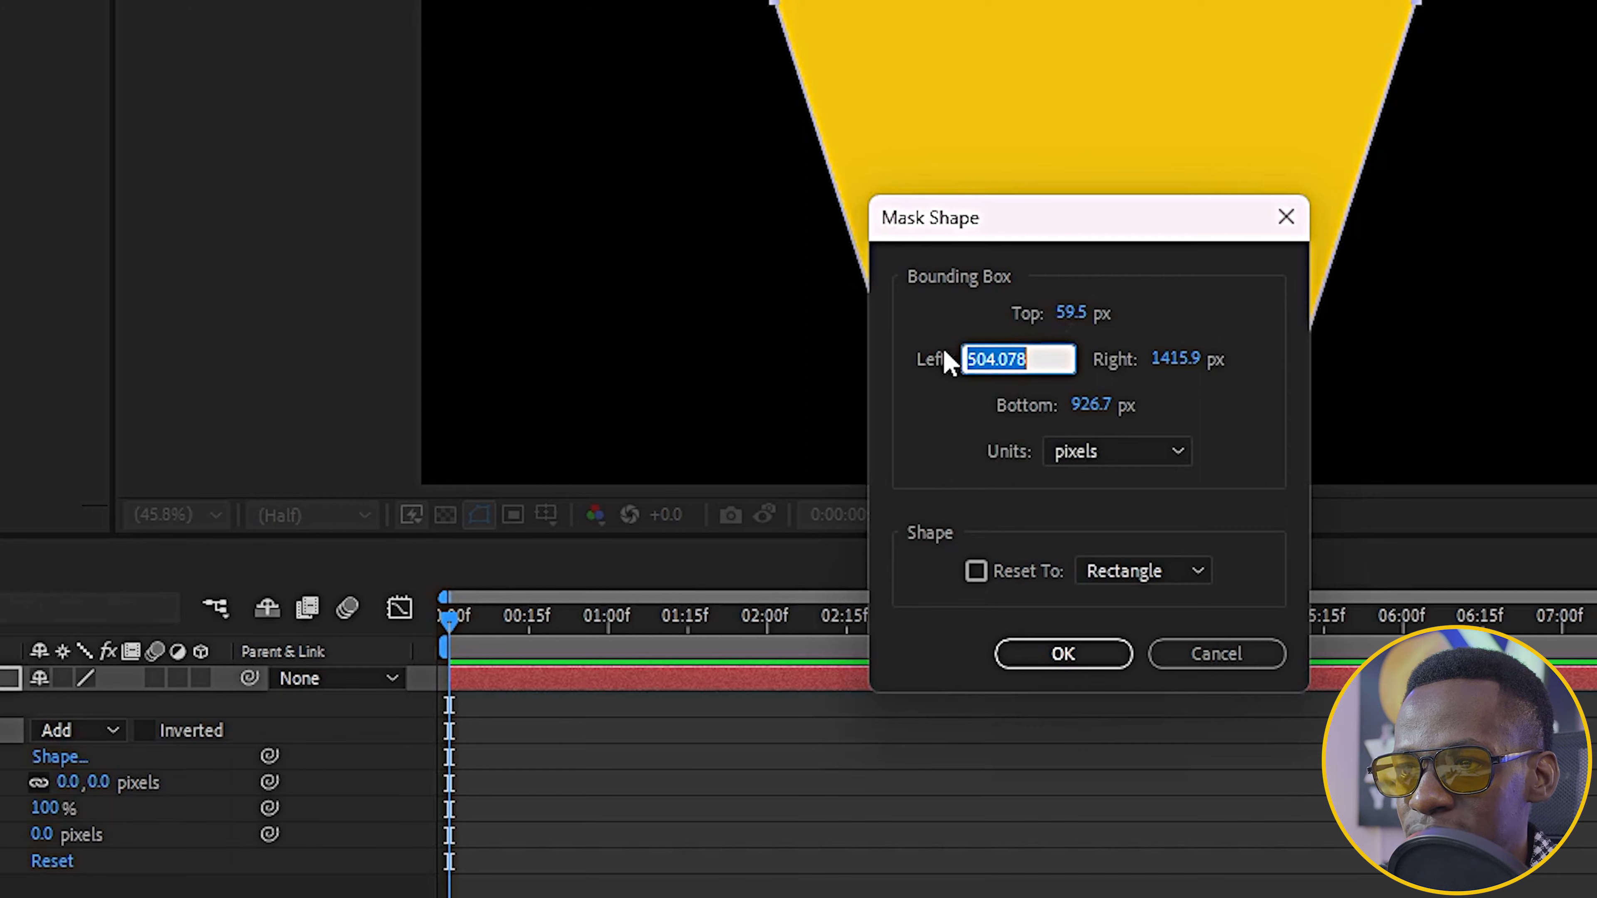
left_click_drag(1099, 415, 1147, 411)
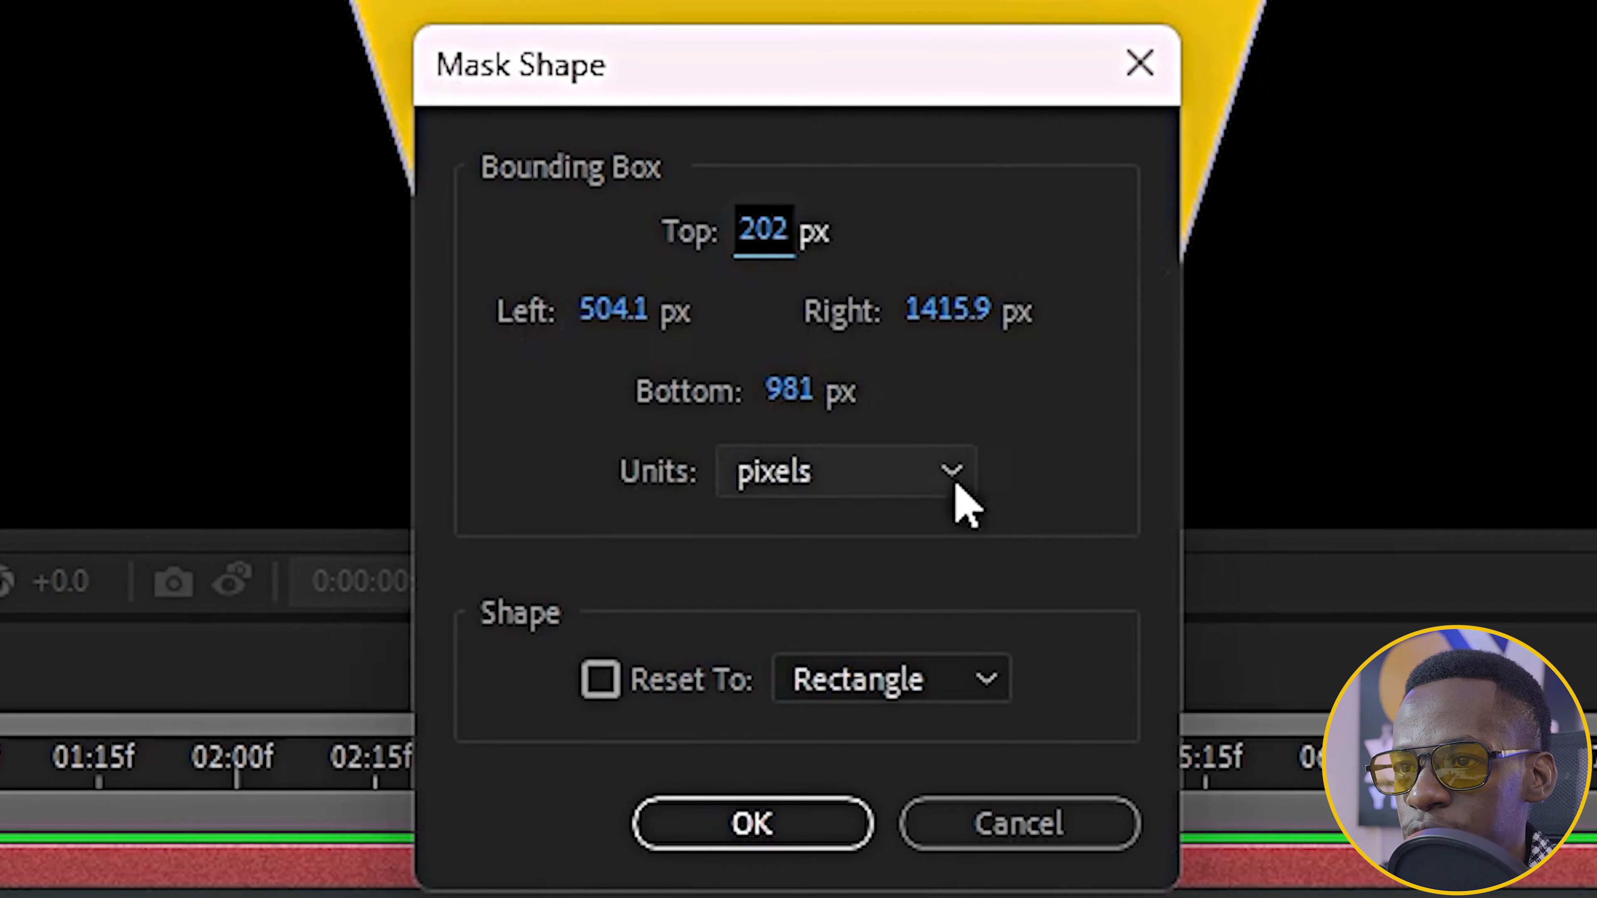
left_click(1180, 459)
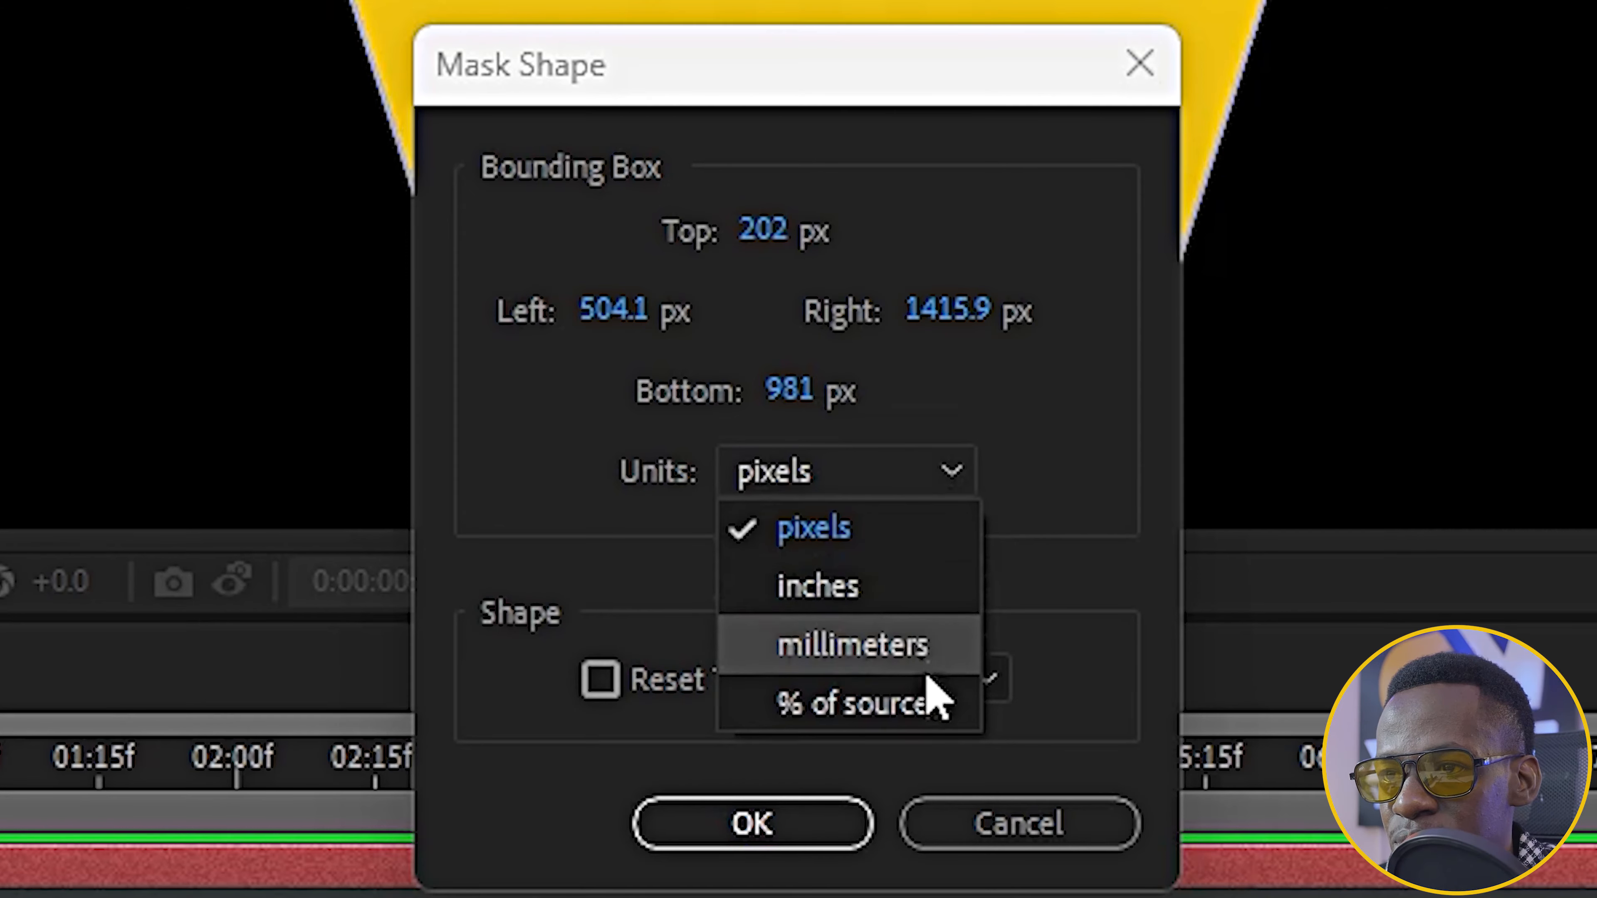
left_click(1027, 511)
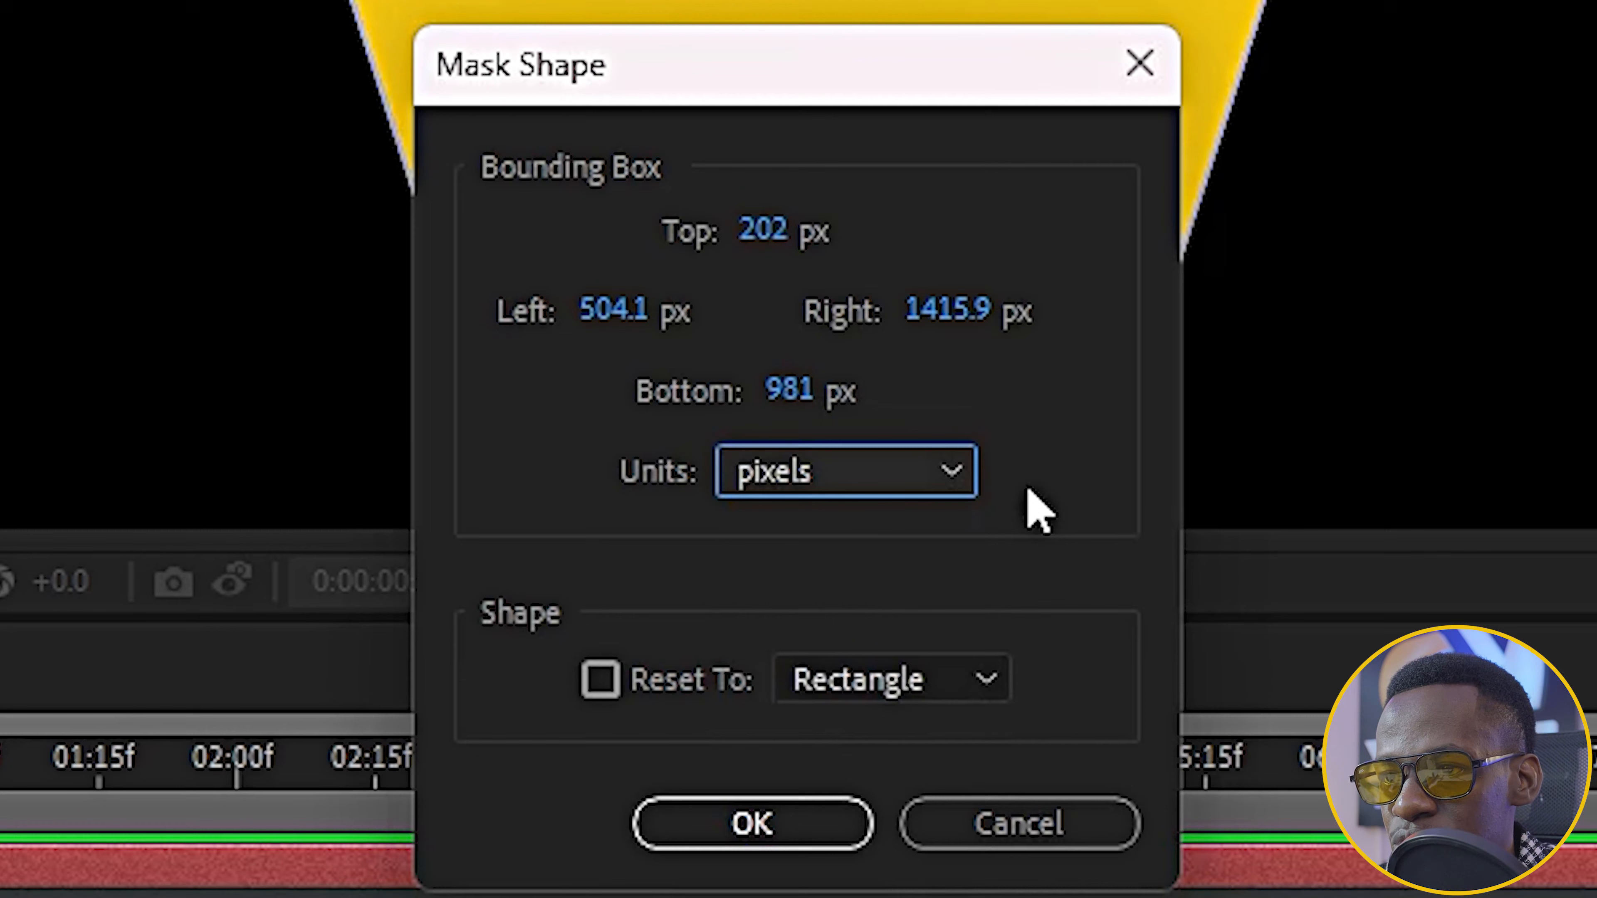
left_click(940, 688)
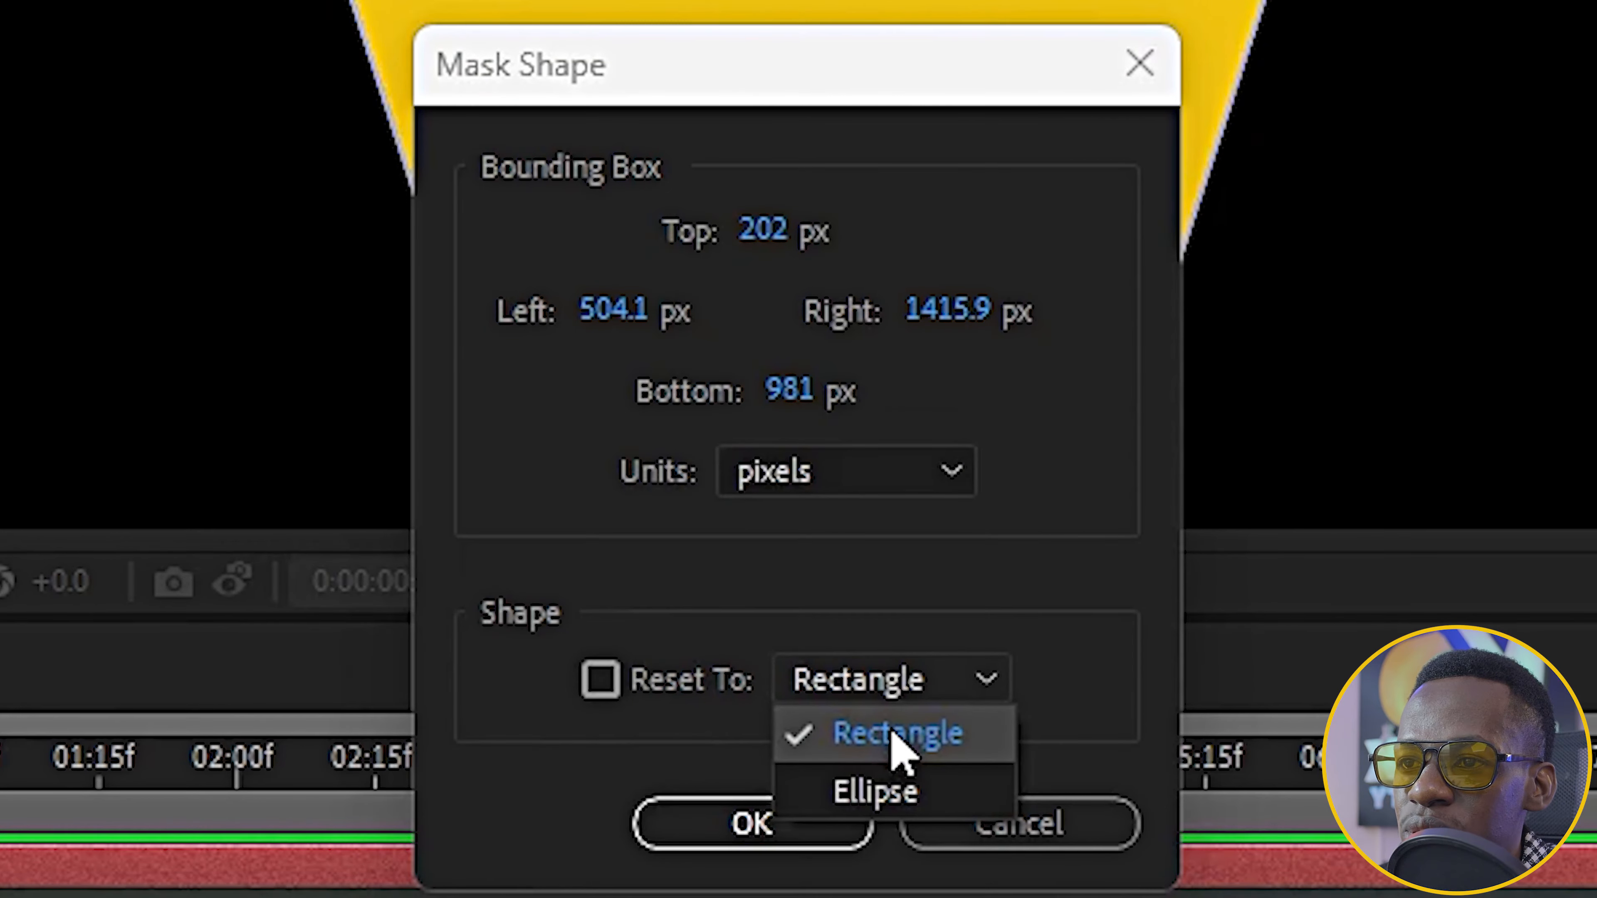
left_click(893, 794)
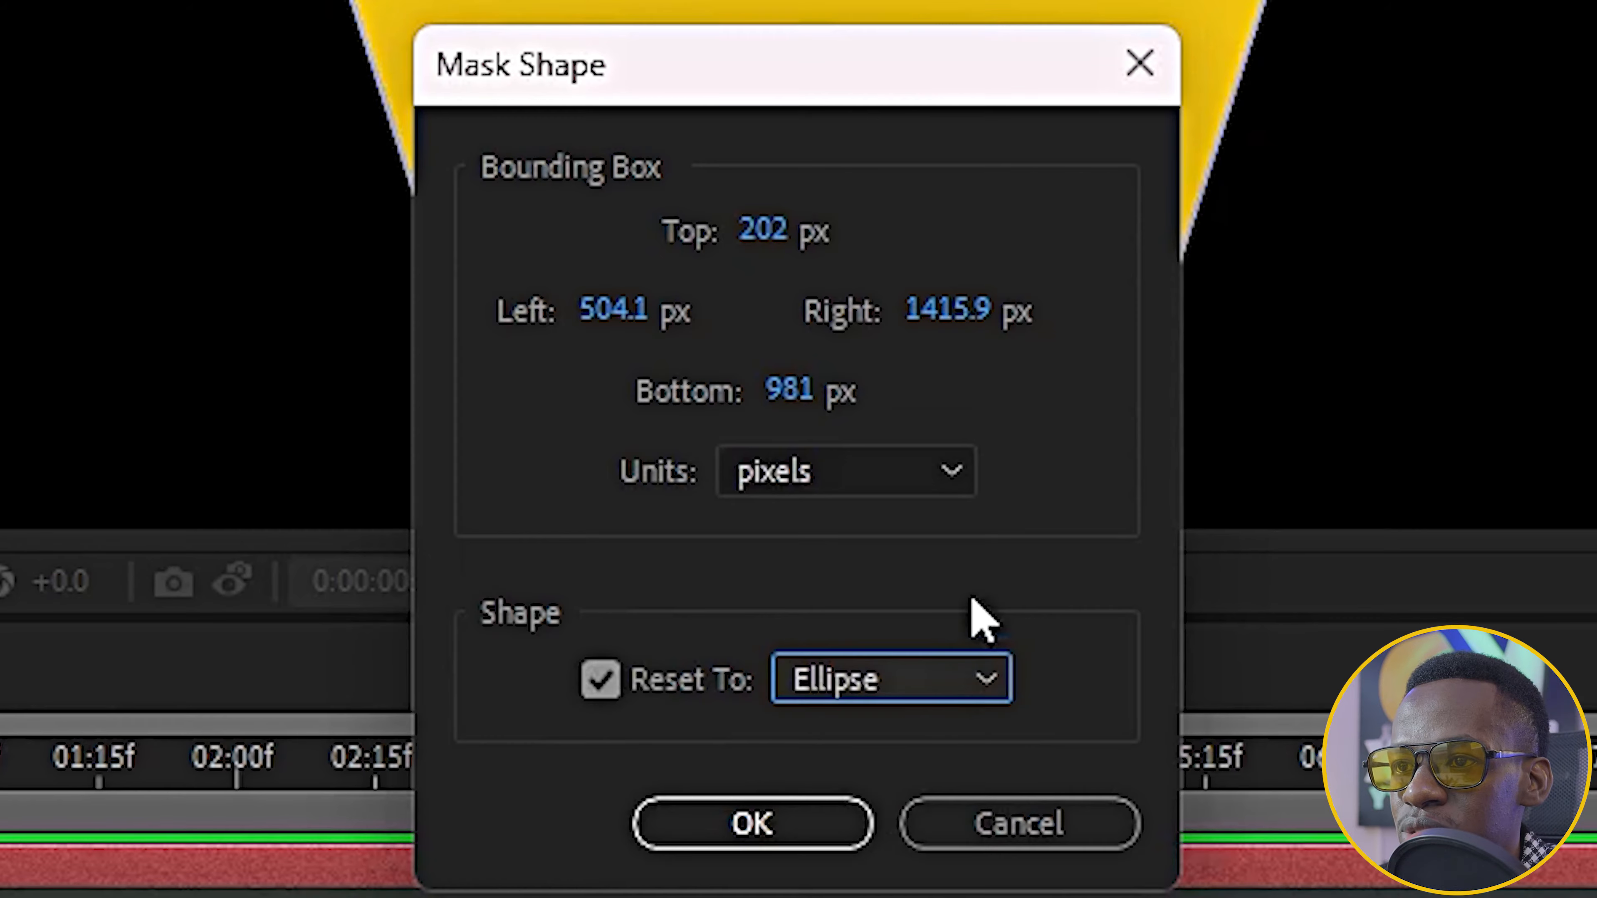
left_click(753, 823)
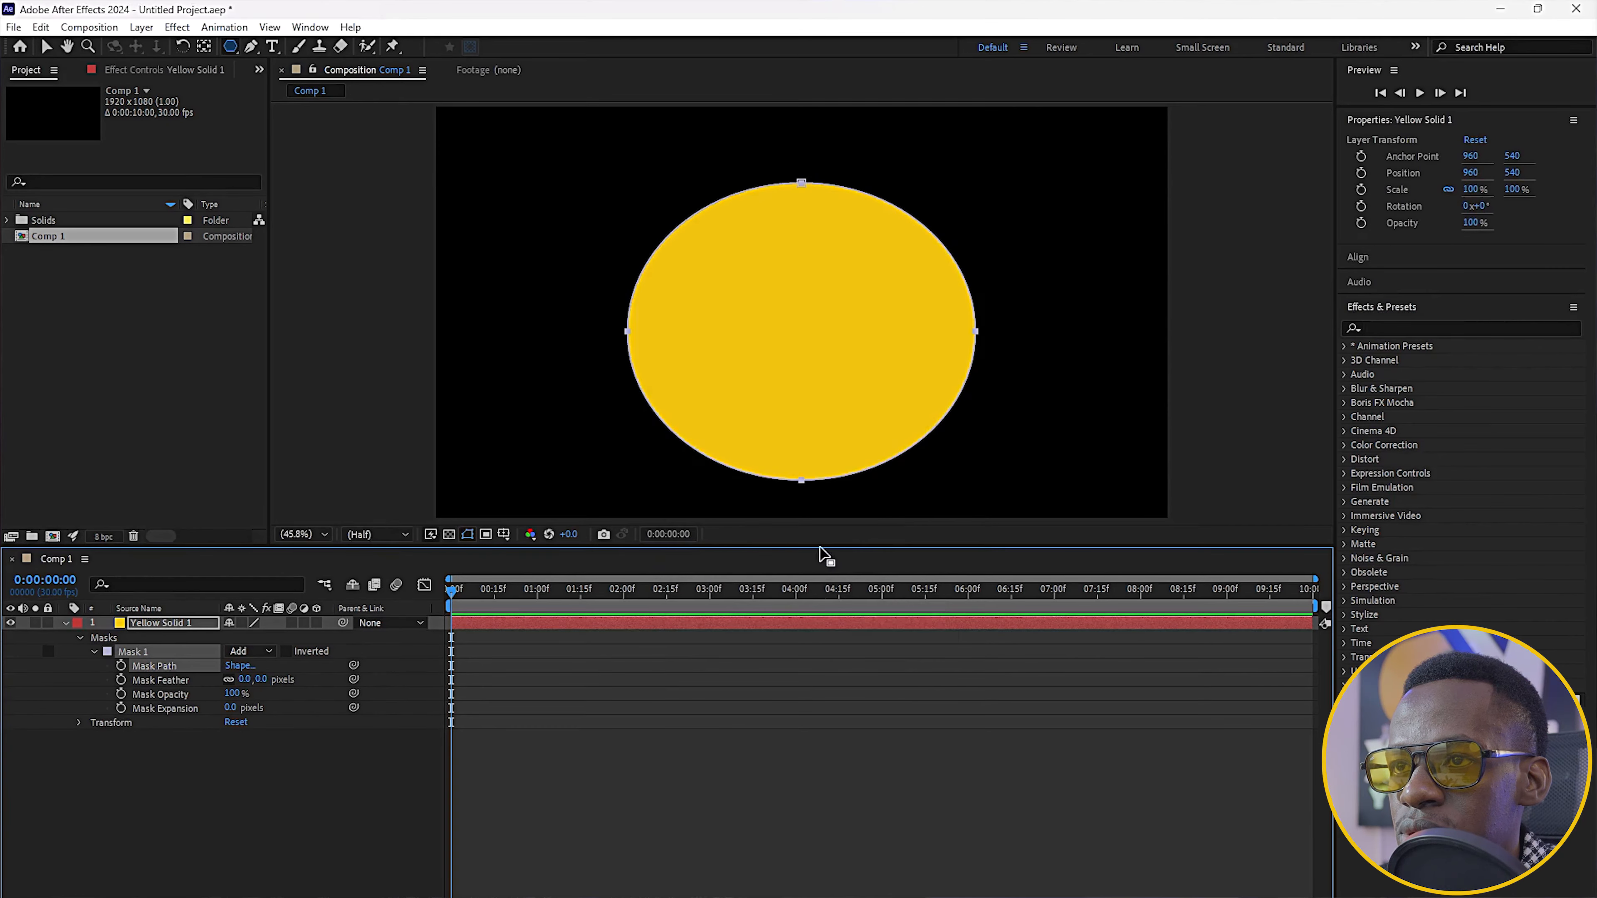
Remove the Yellow Solid 1 layer from the composition and inspect the contents of the project's Solids folder.
key("ctrl+z")
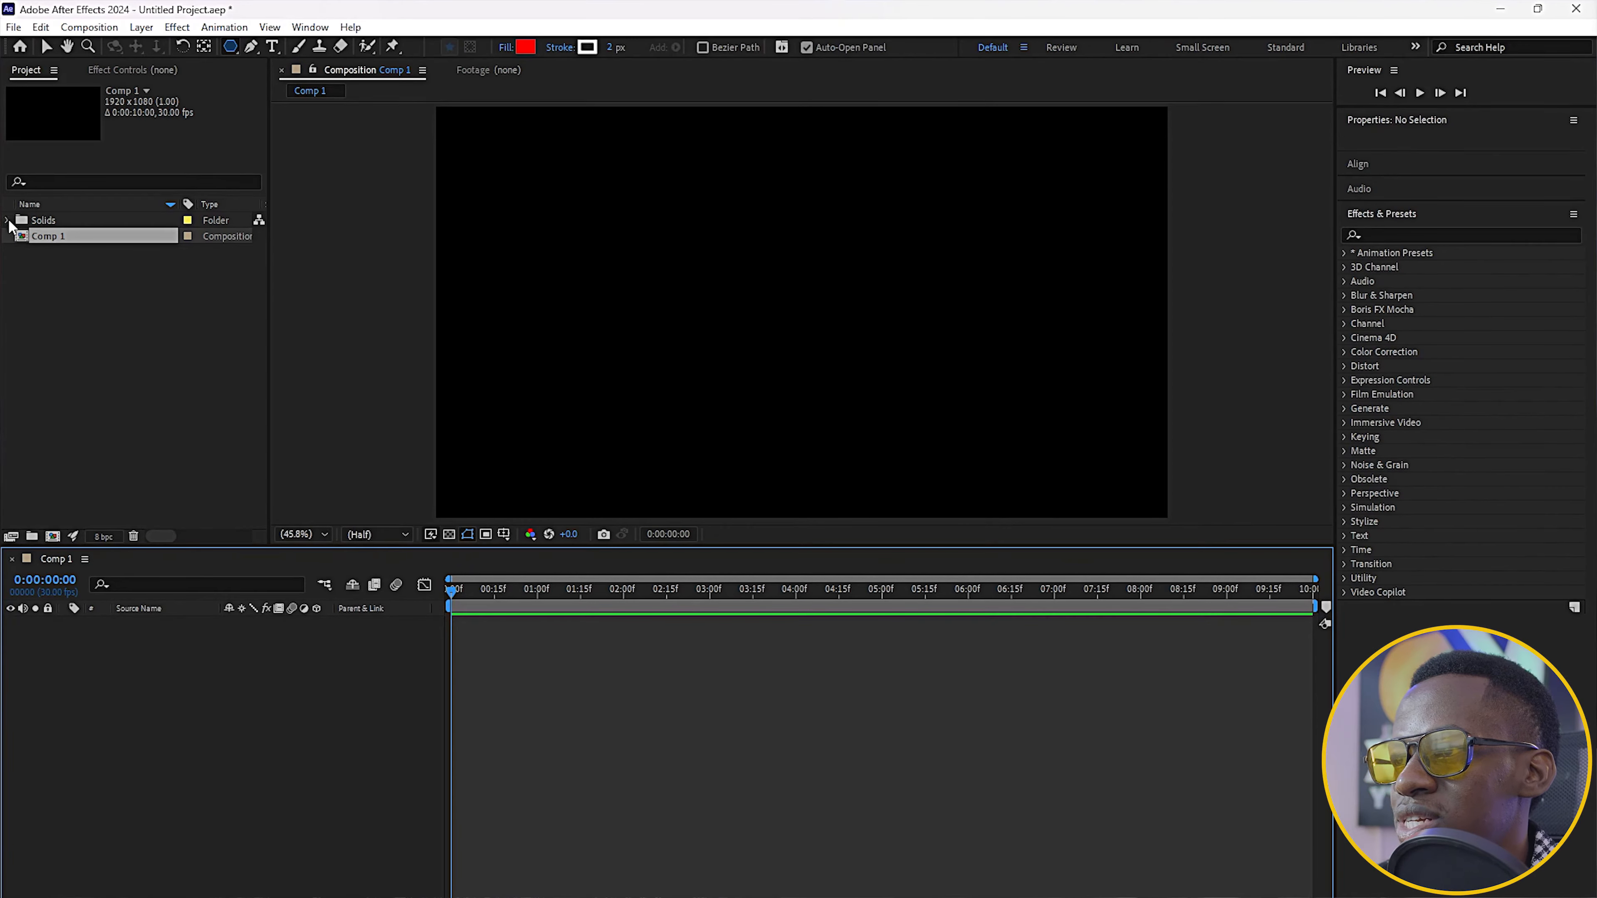
left_click(9, 220)
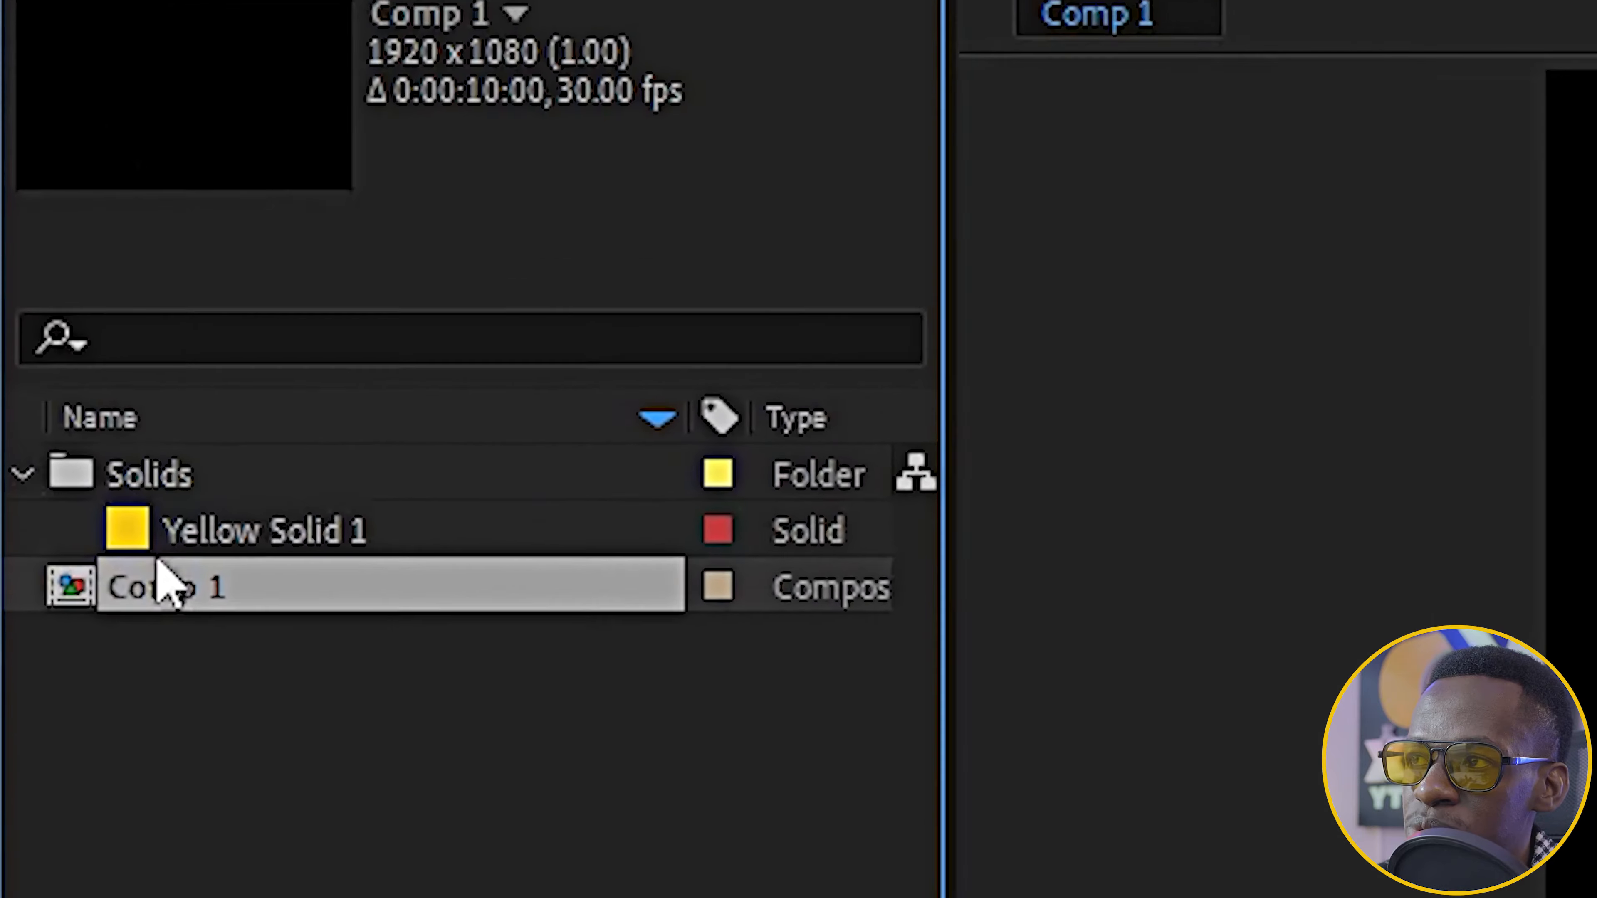
left_click(52, 235)
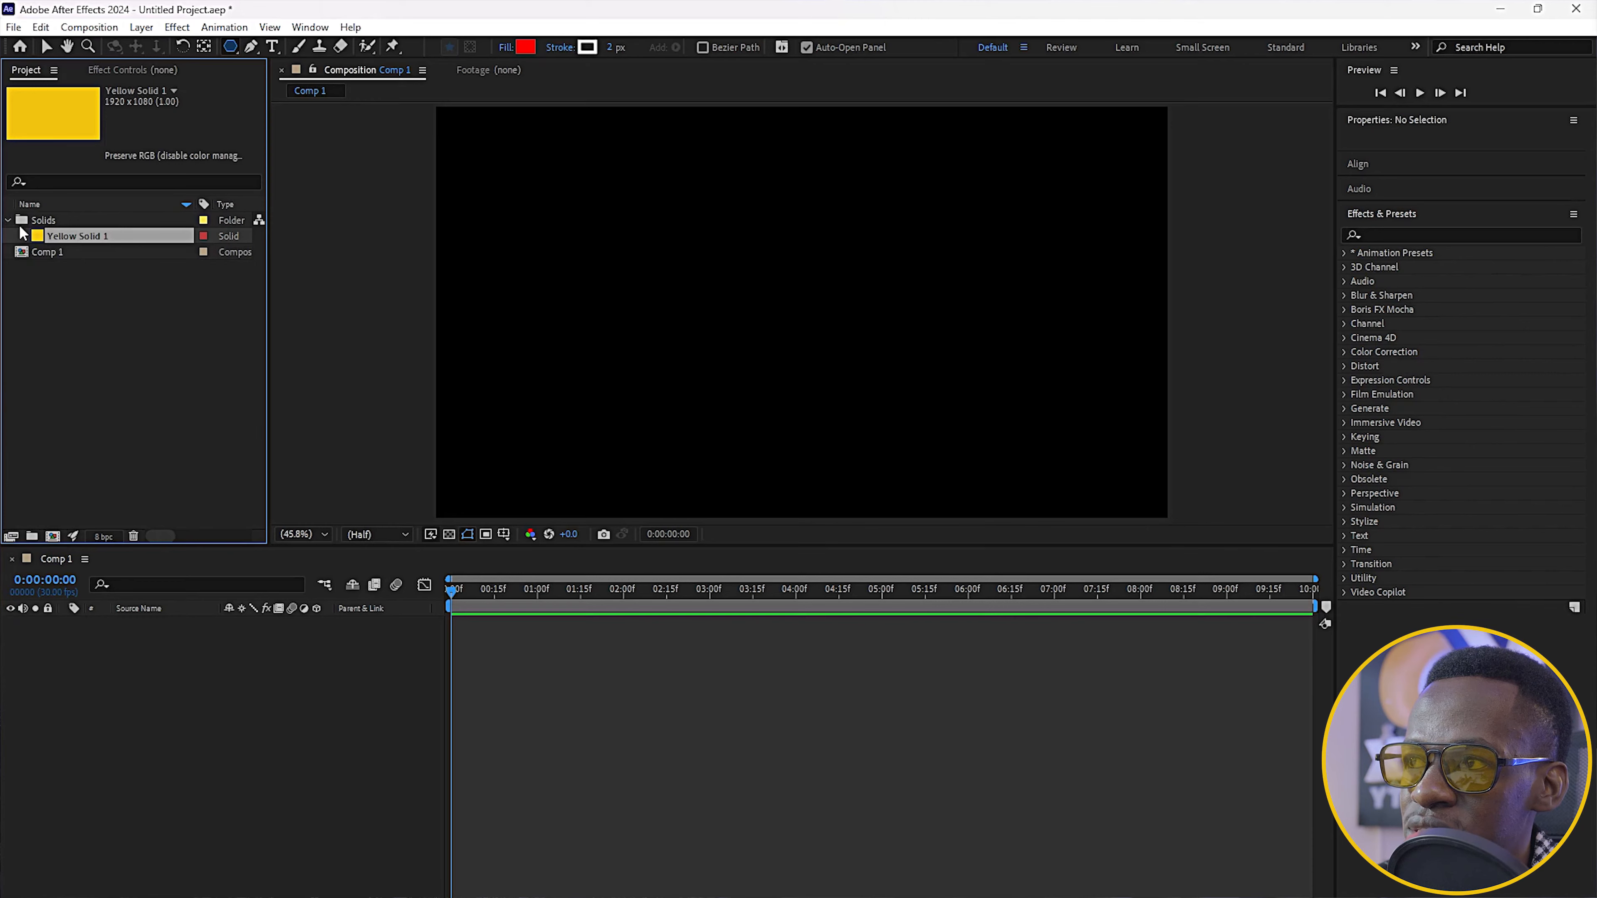
left_click(7, 220)
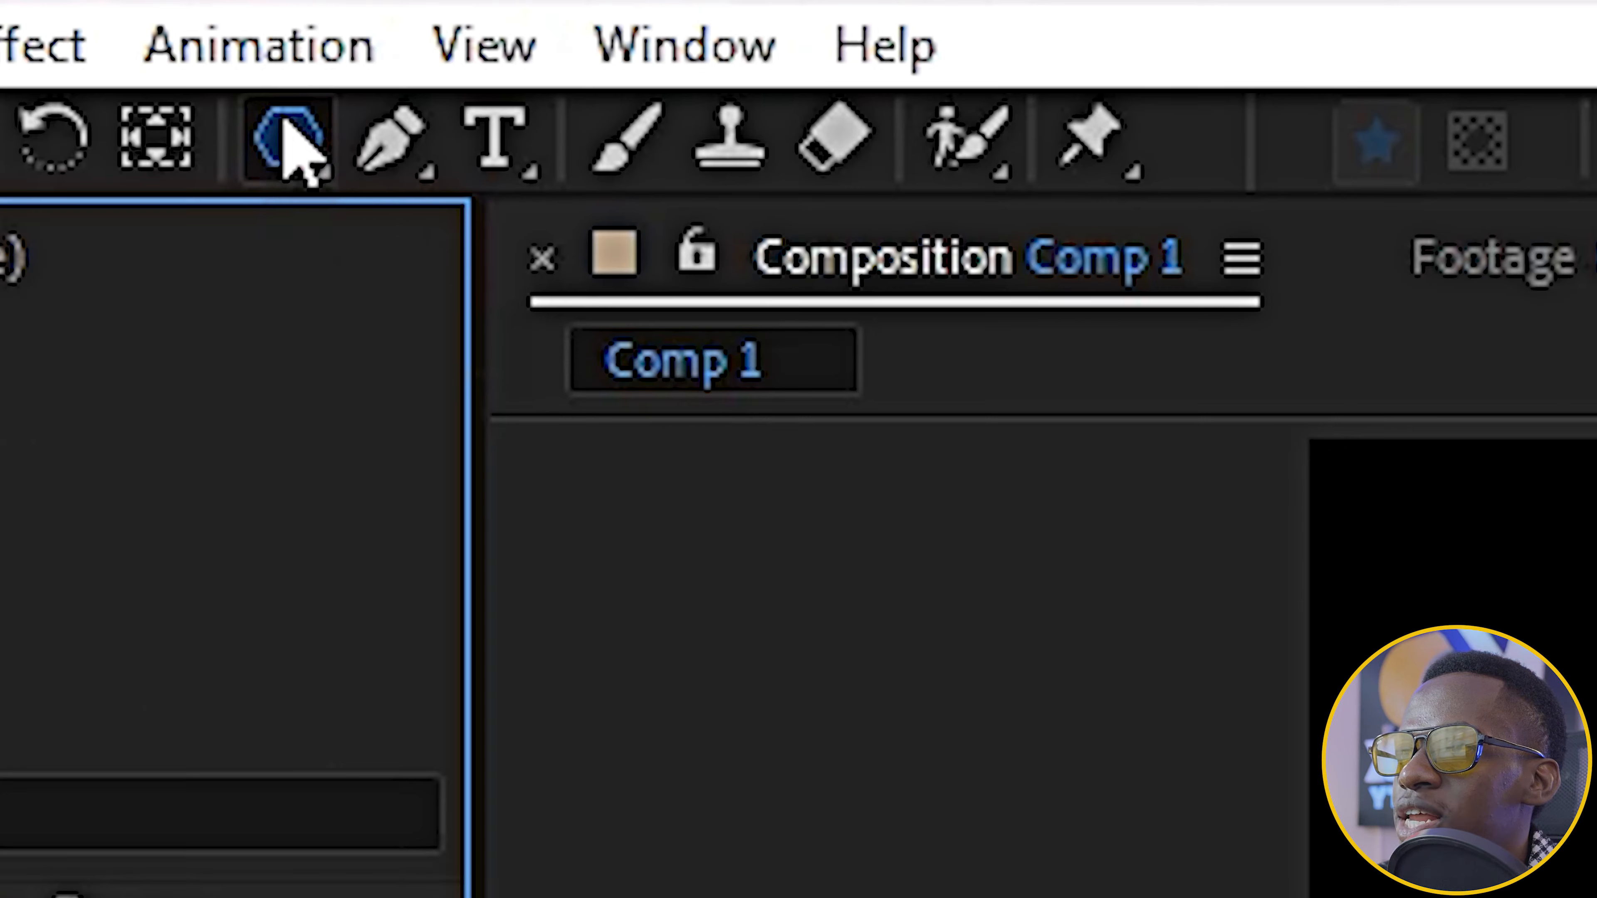
Draw a red pentagon shape with an outer radius of about 462 px near the composition's centre, using the Polygon Tool.
left_click(230, 46)
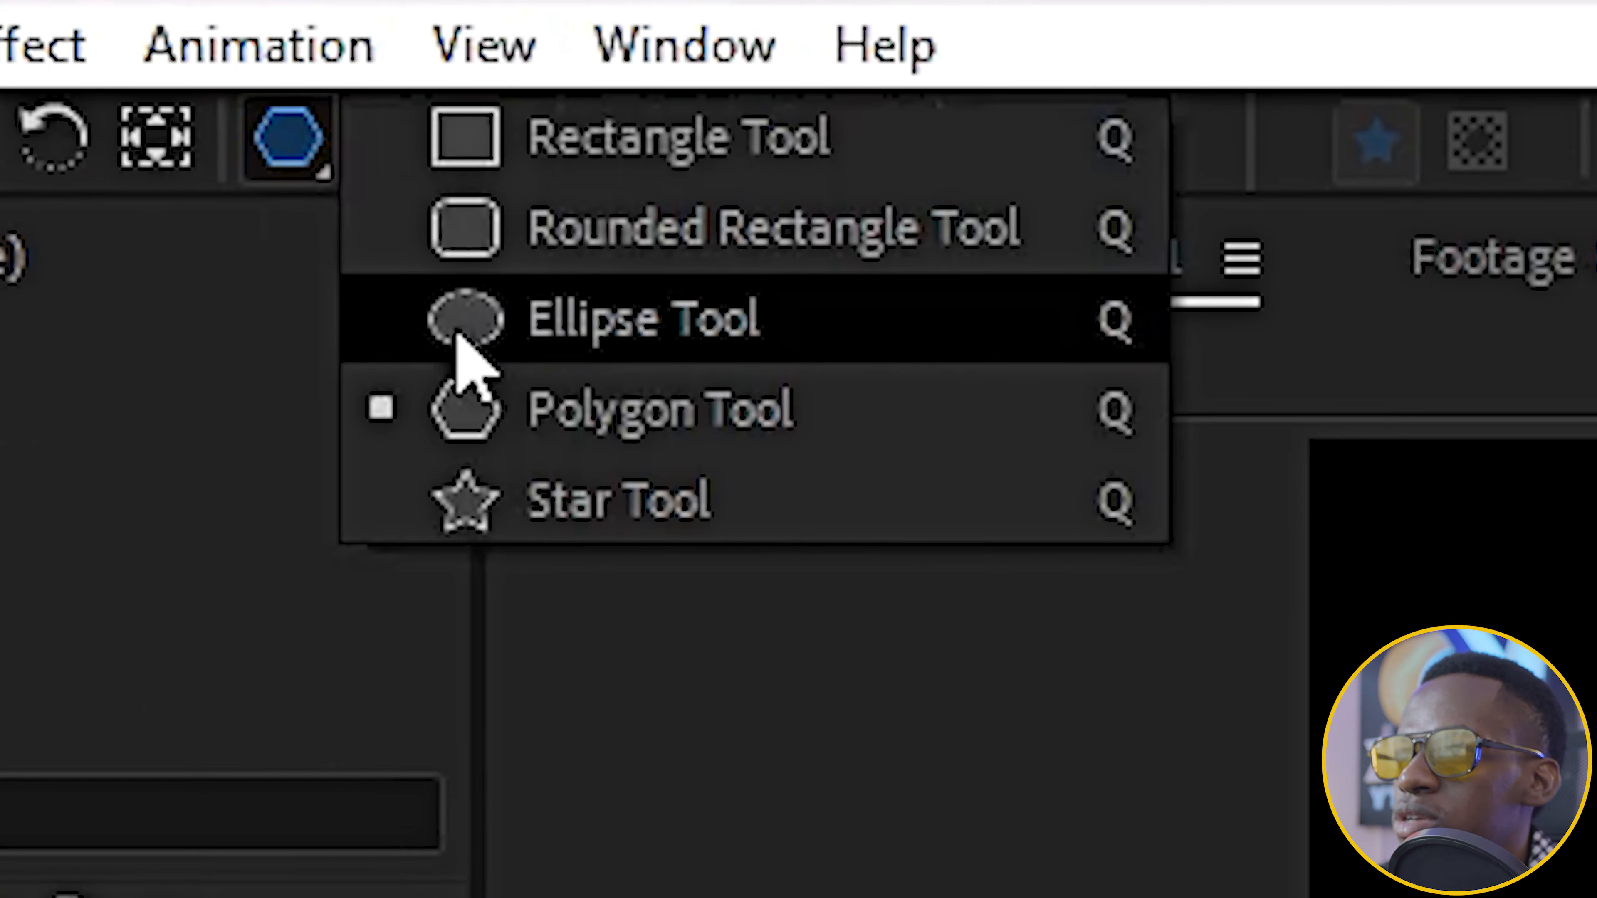
left_click(464, 410)
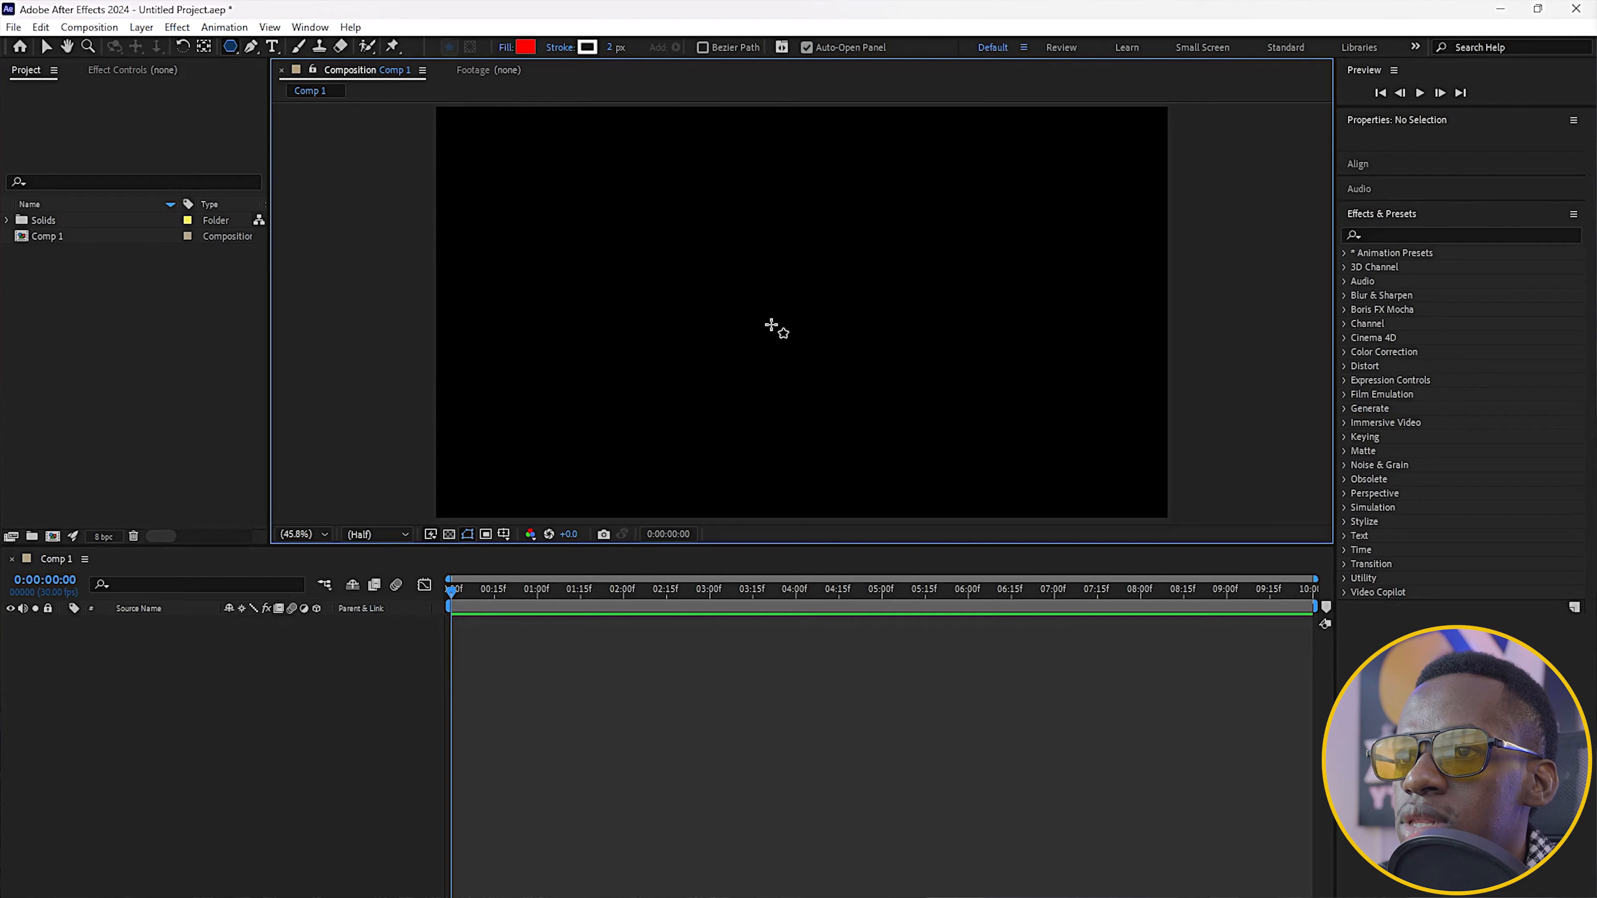
left_click(778, 325)
left_click_drag(780, 329, 922, 424)
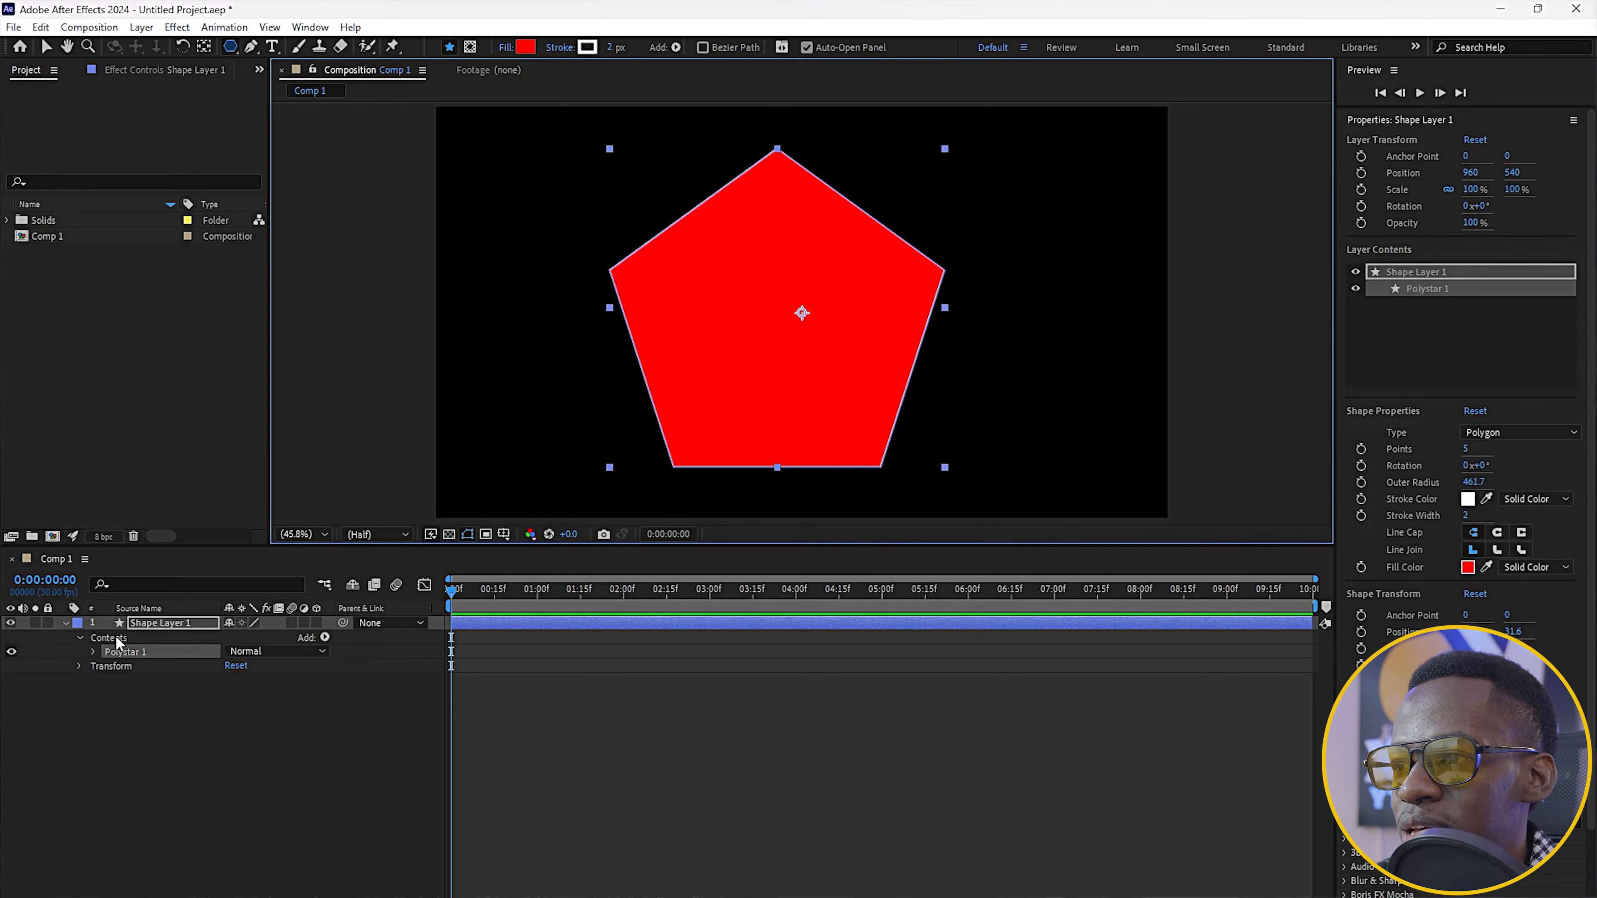
Rename the pentagon's shape layer as YES.
left_click(65, 623)
right_click(170, 630)
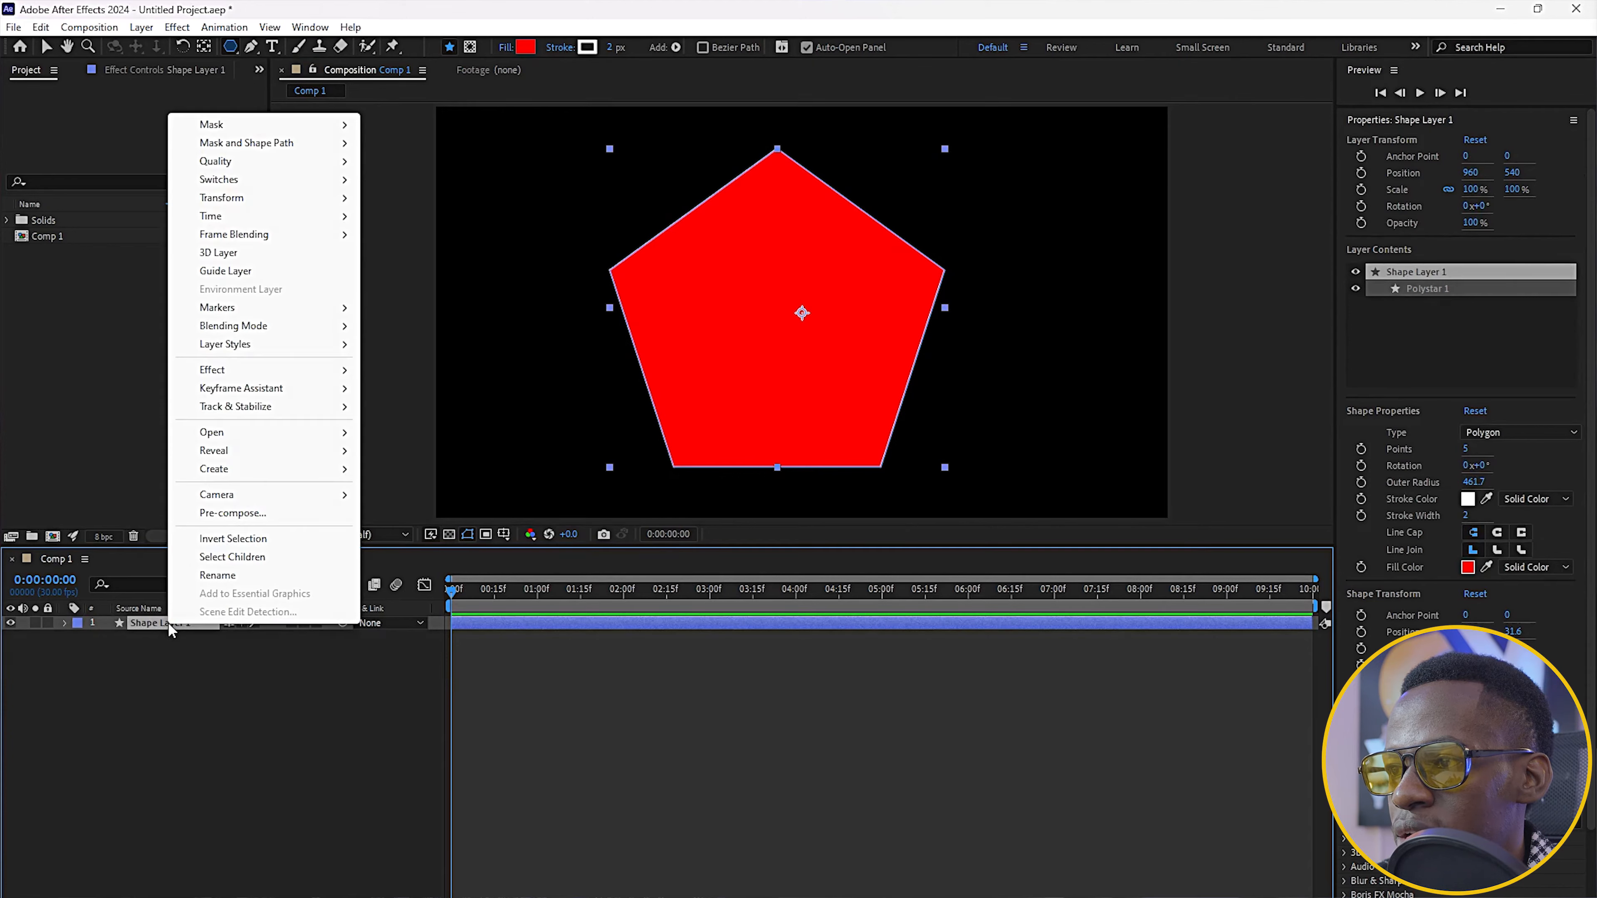
left_click(219, 576)
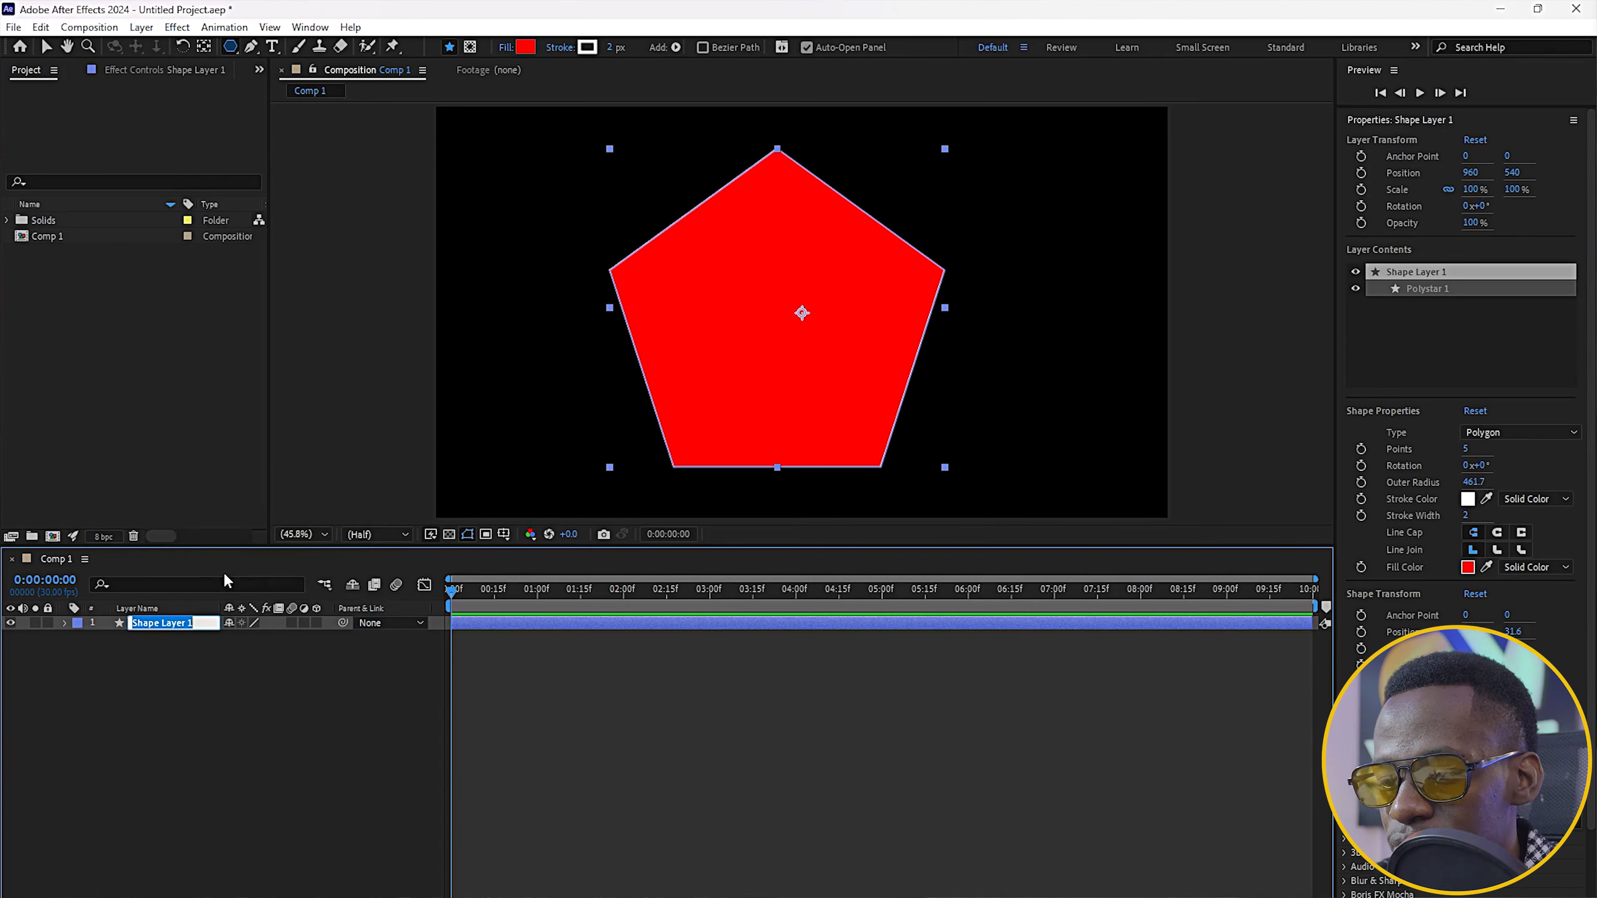
type("YES")
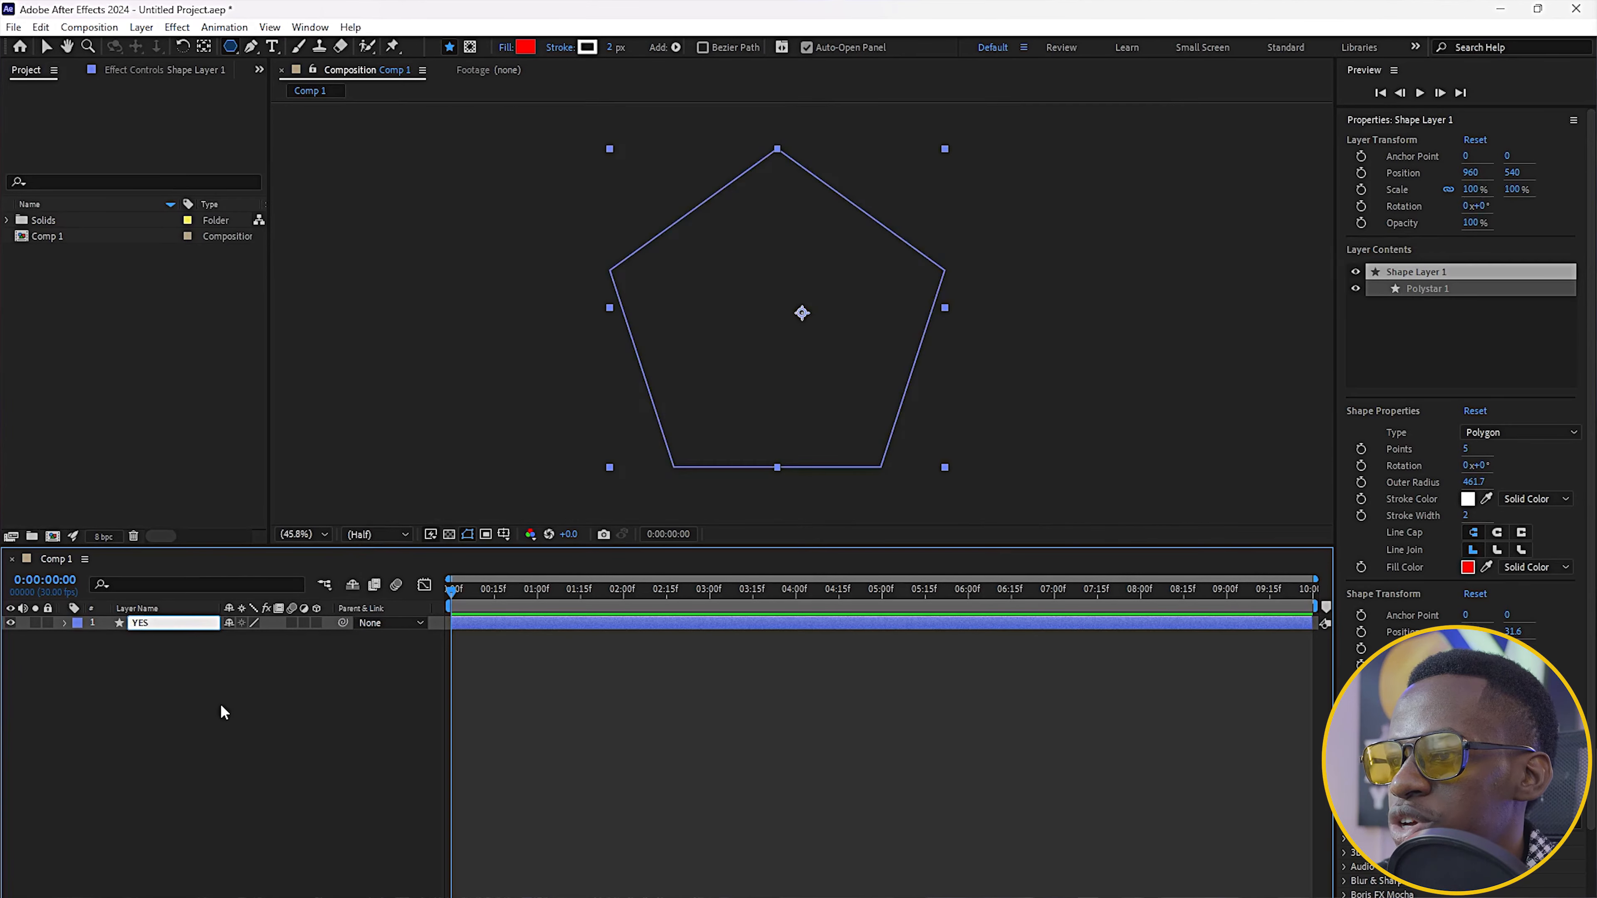
left_click(222, 704)
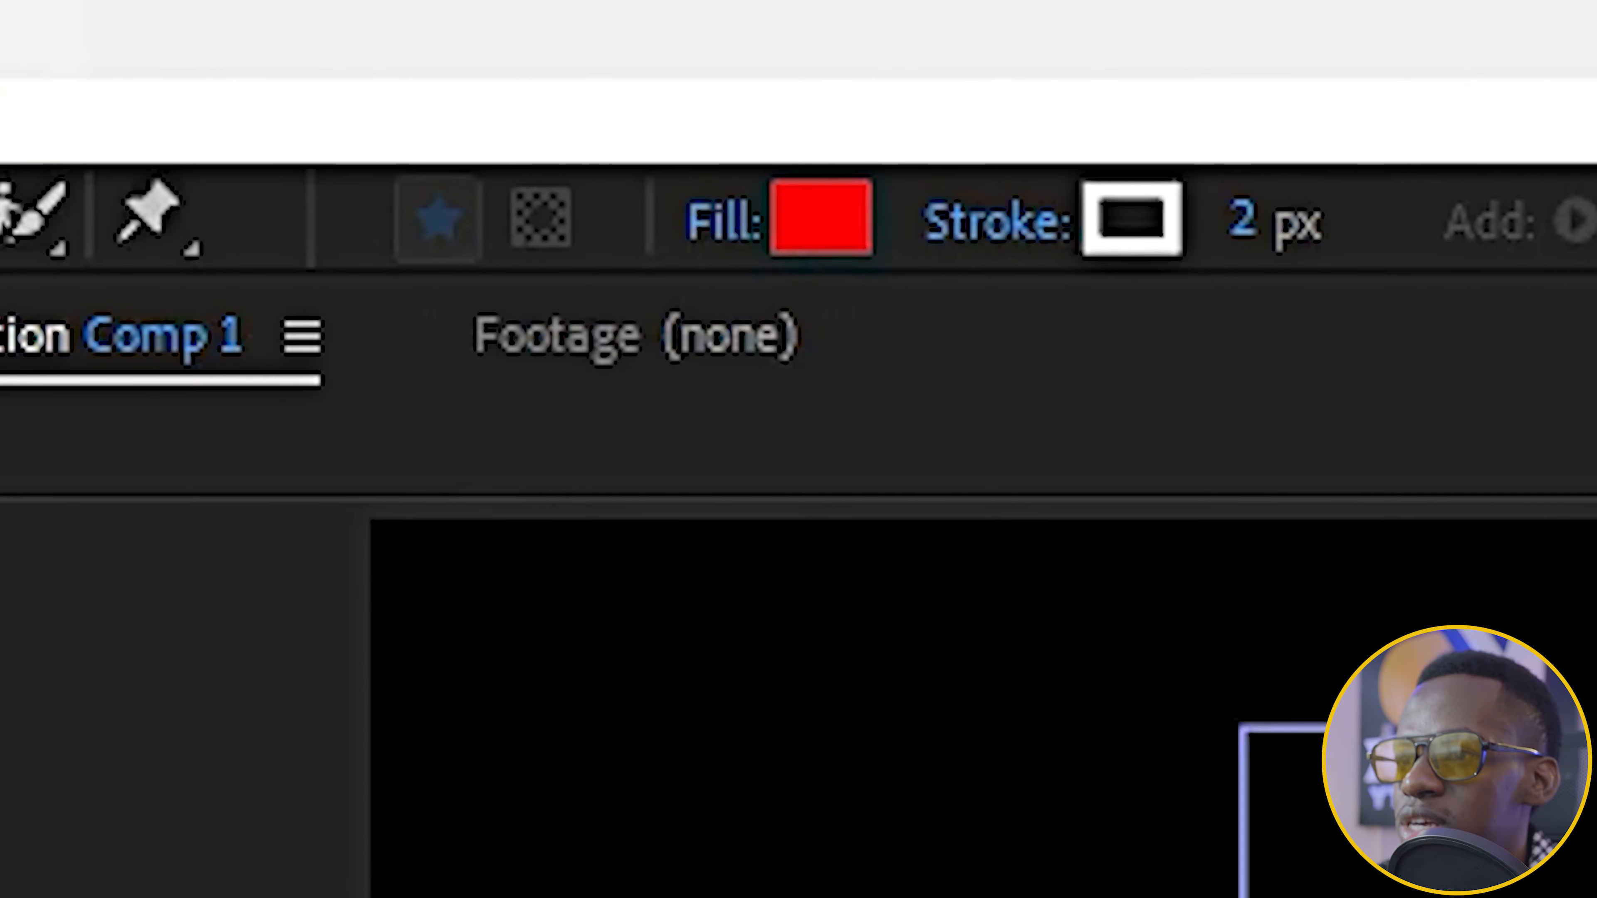
Set the fill of the YES layer's pentagon to None, leaving only its stroke.
left_click(138, 623)
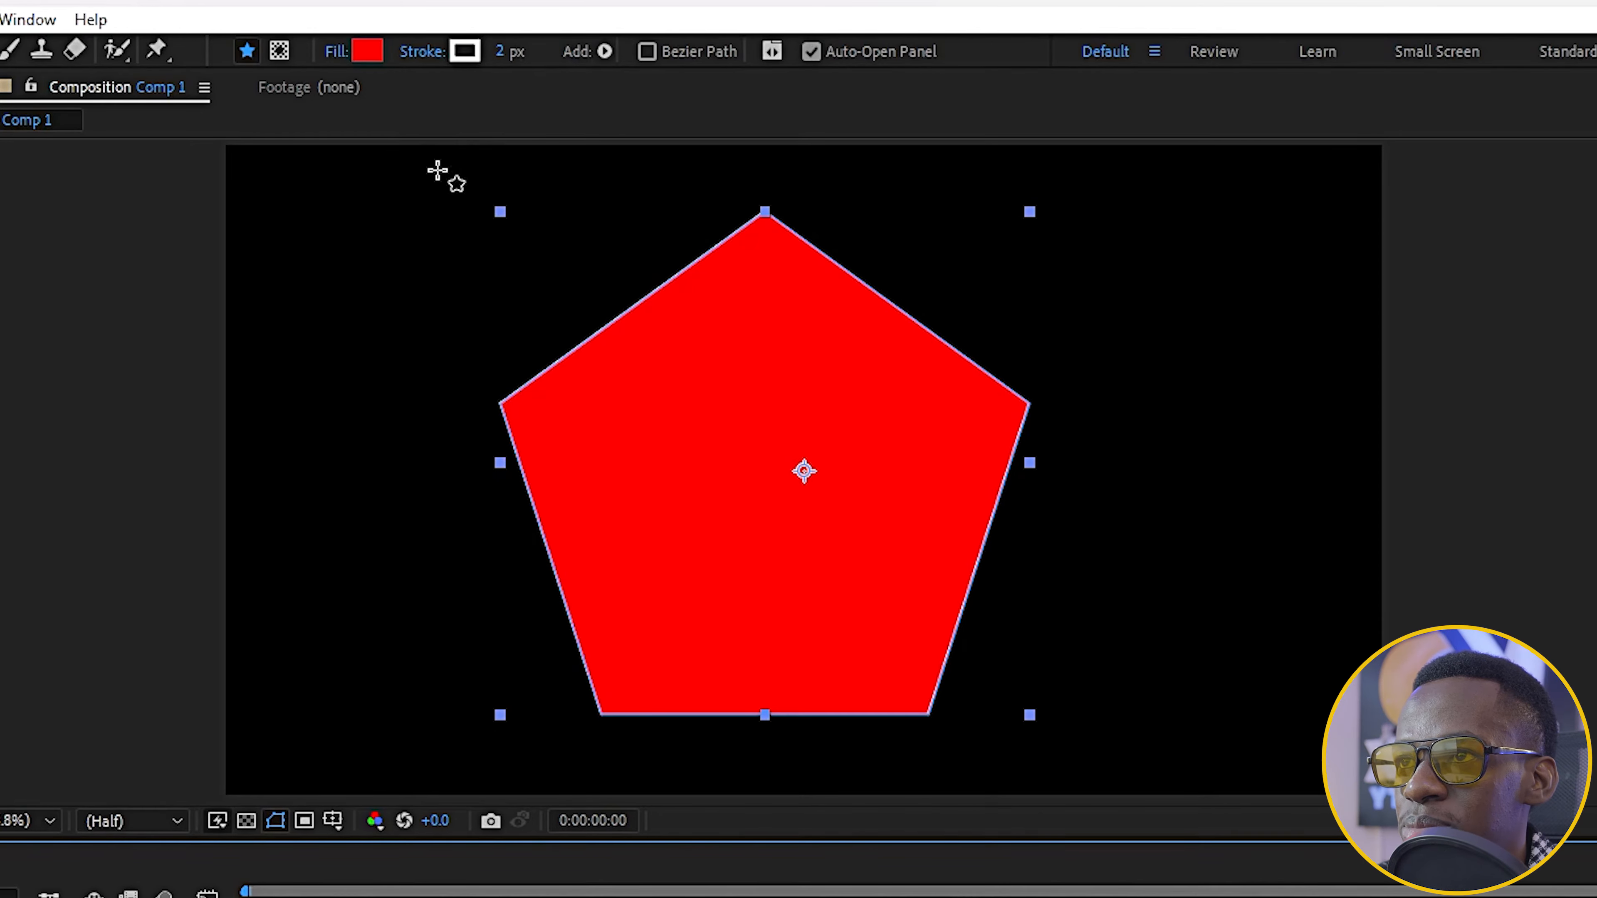
left_click(338, 53)
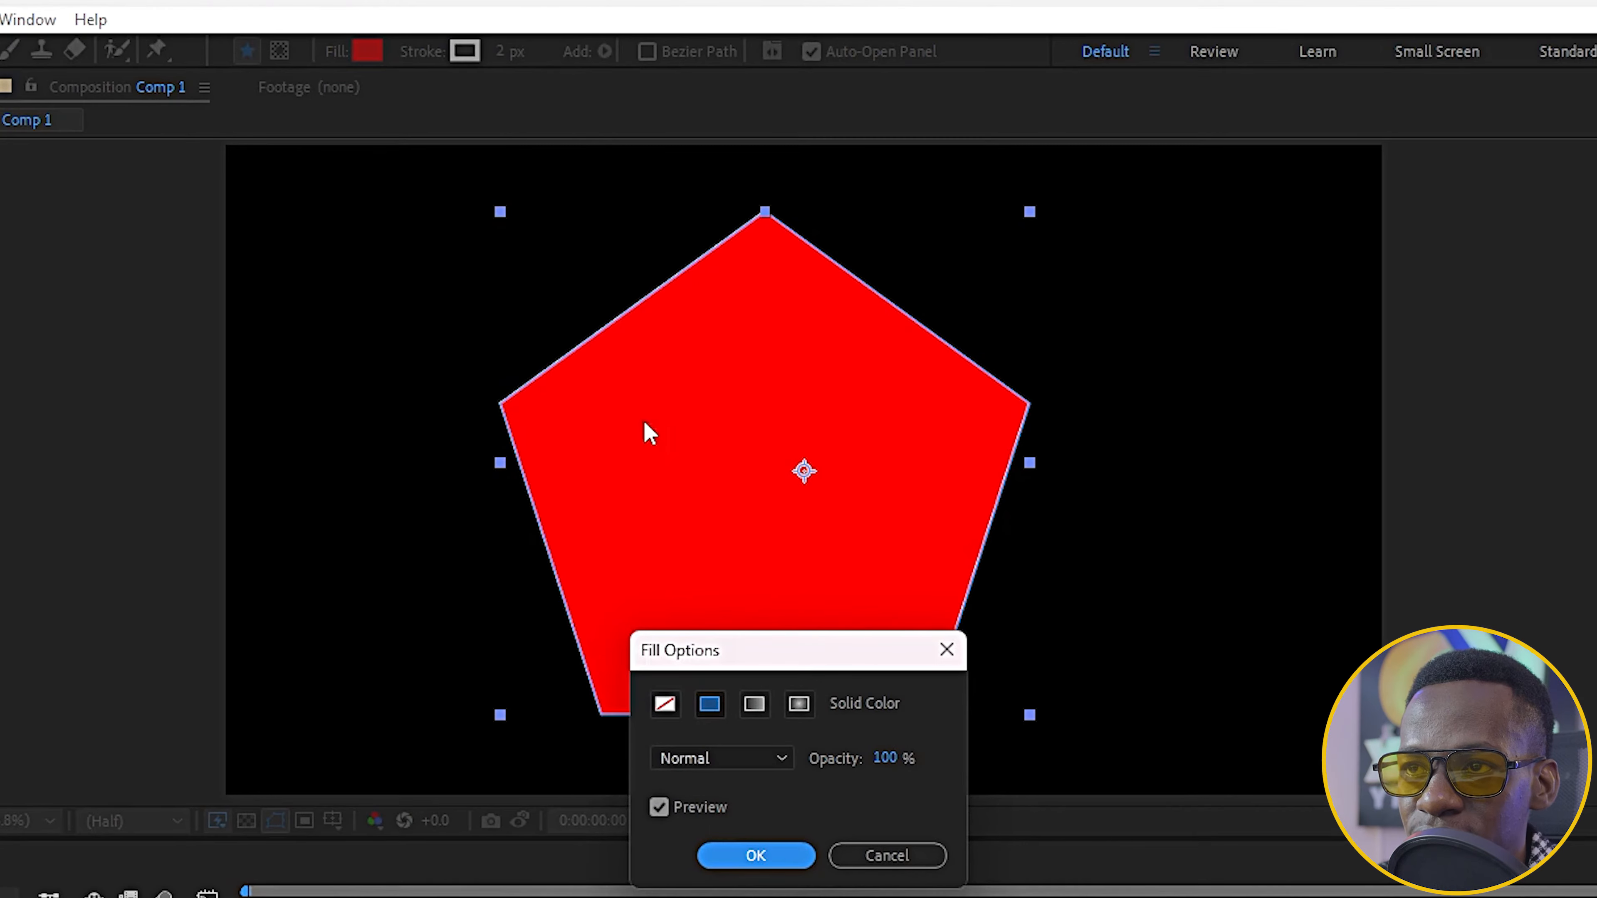
left_click(665, 704)
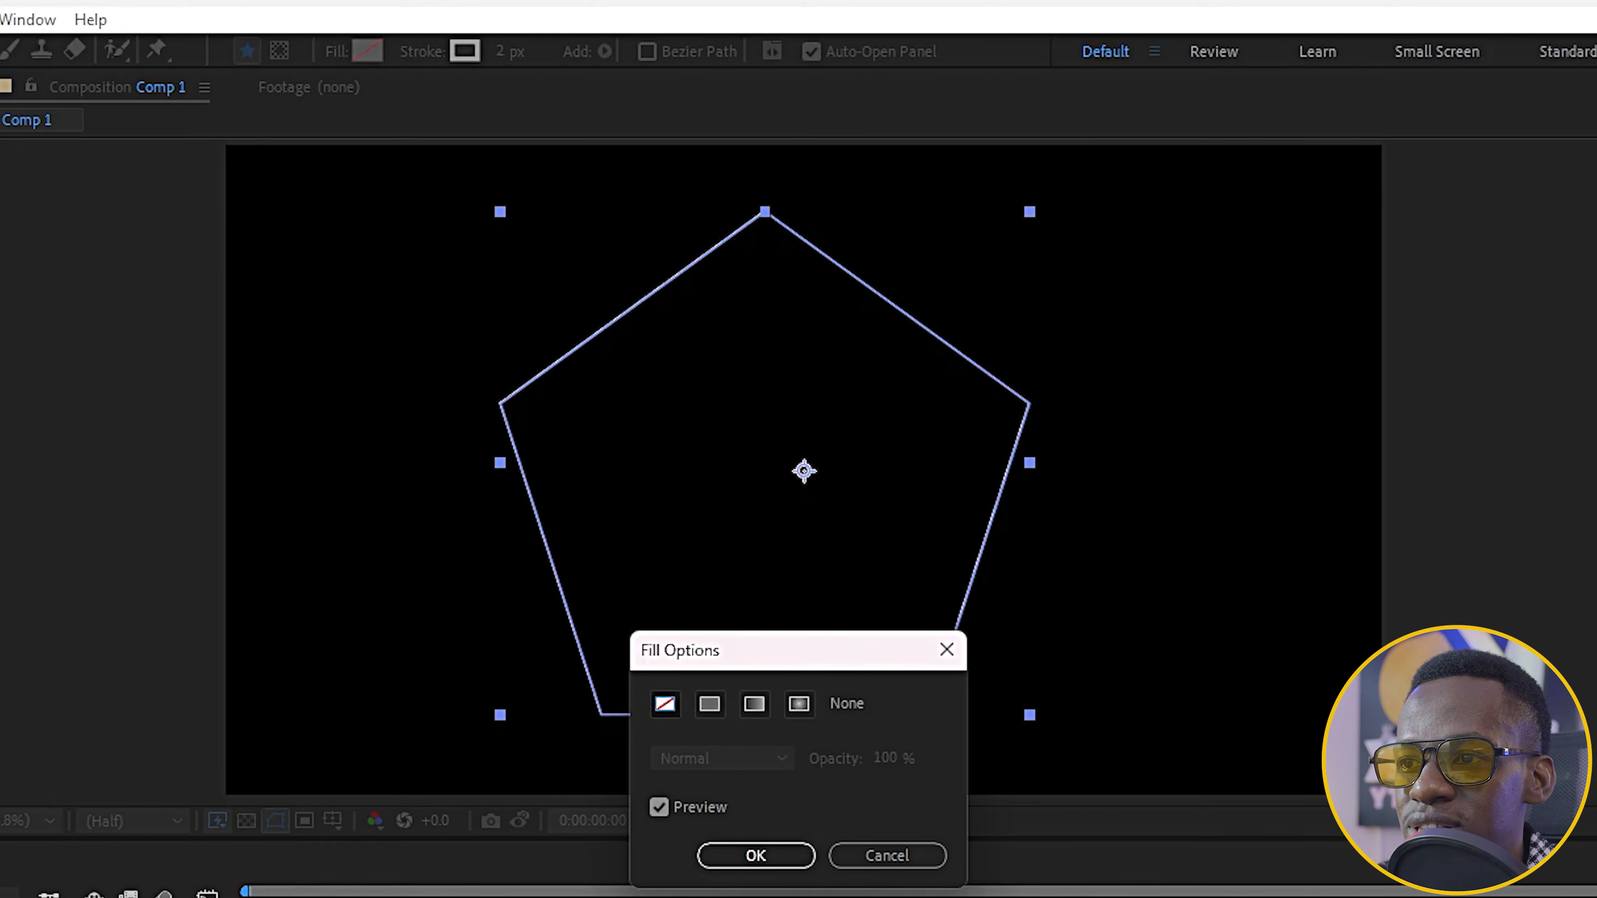
left_click(789, 859)
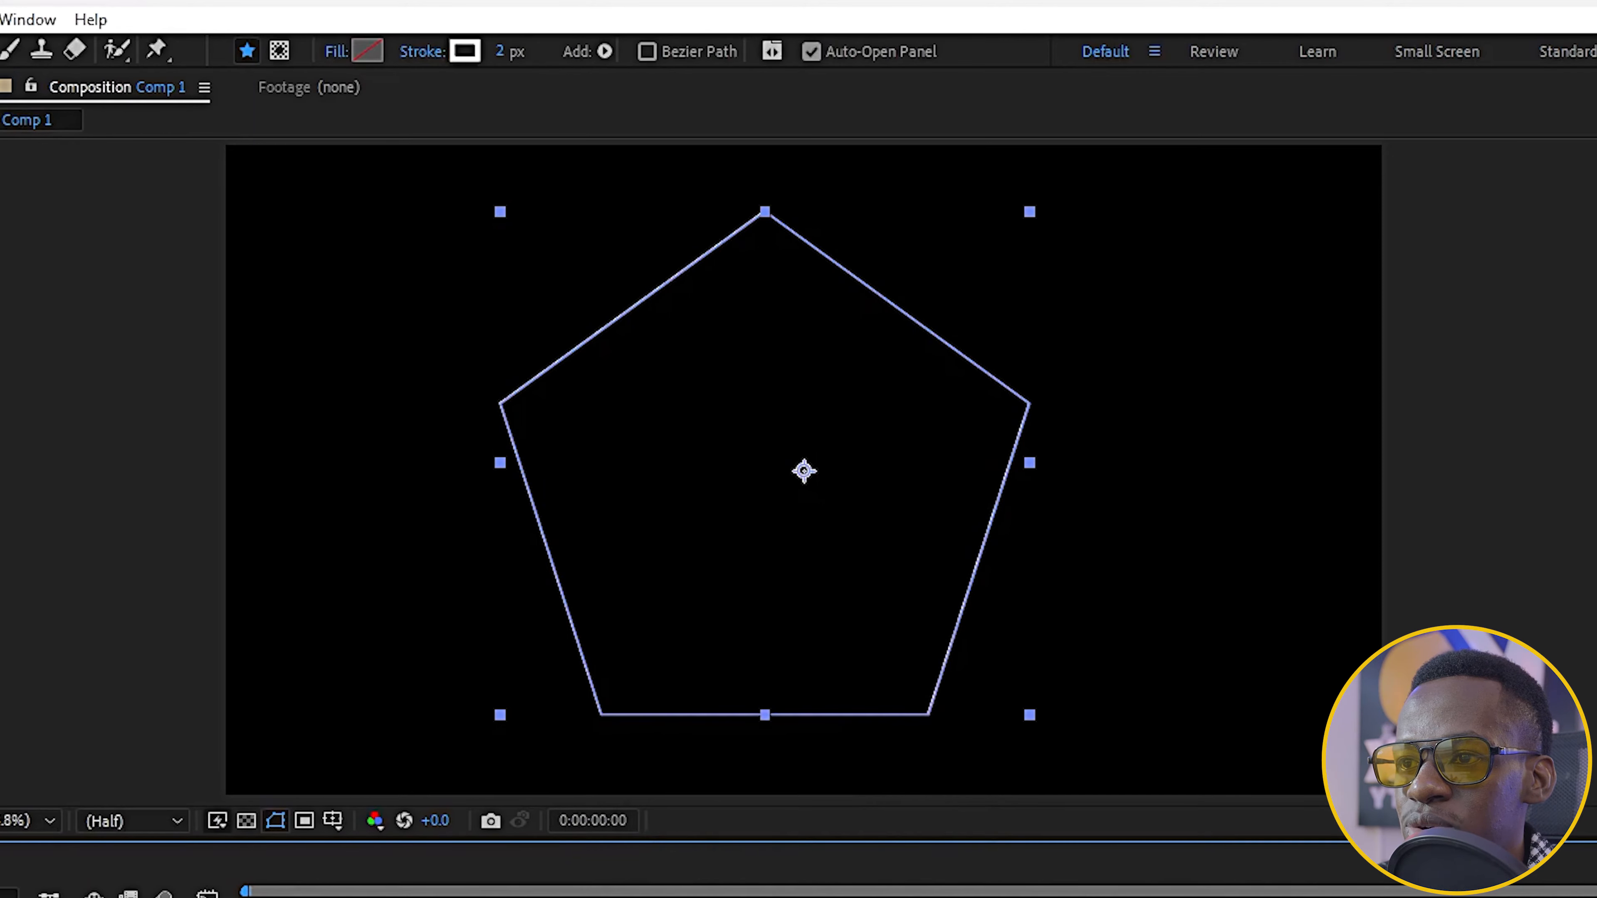
left_click(768, 629)
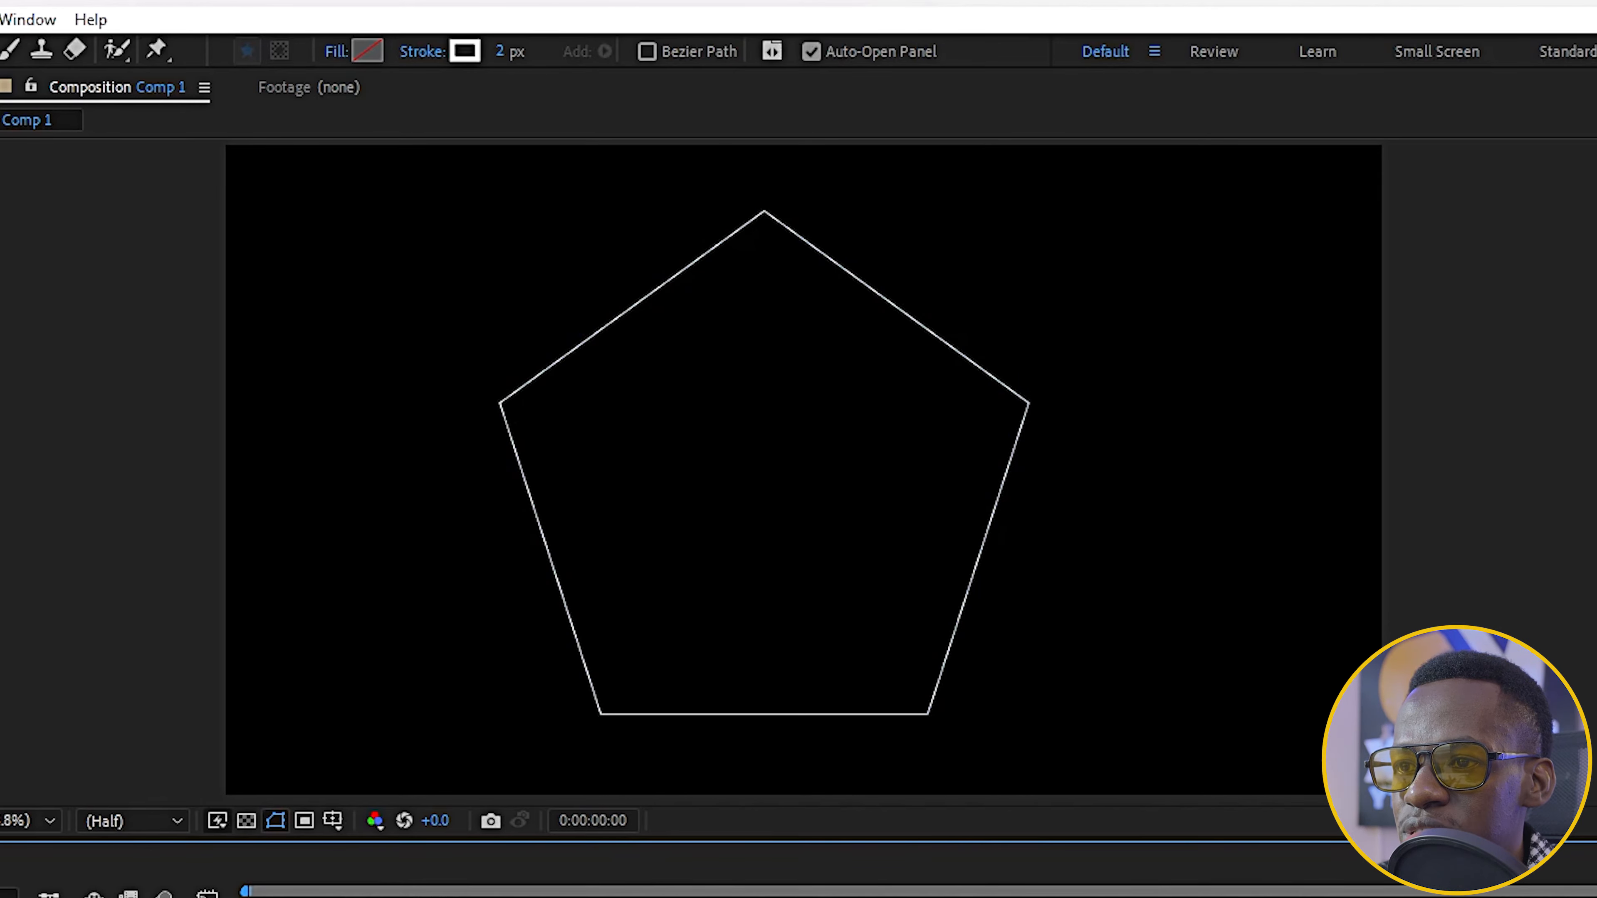
left_click(692, 896)
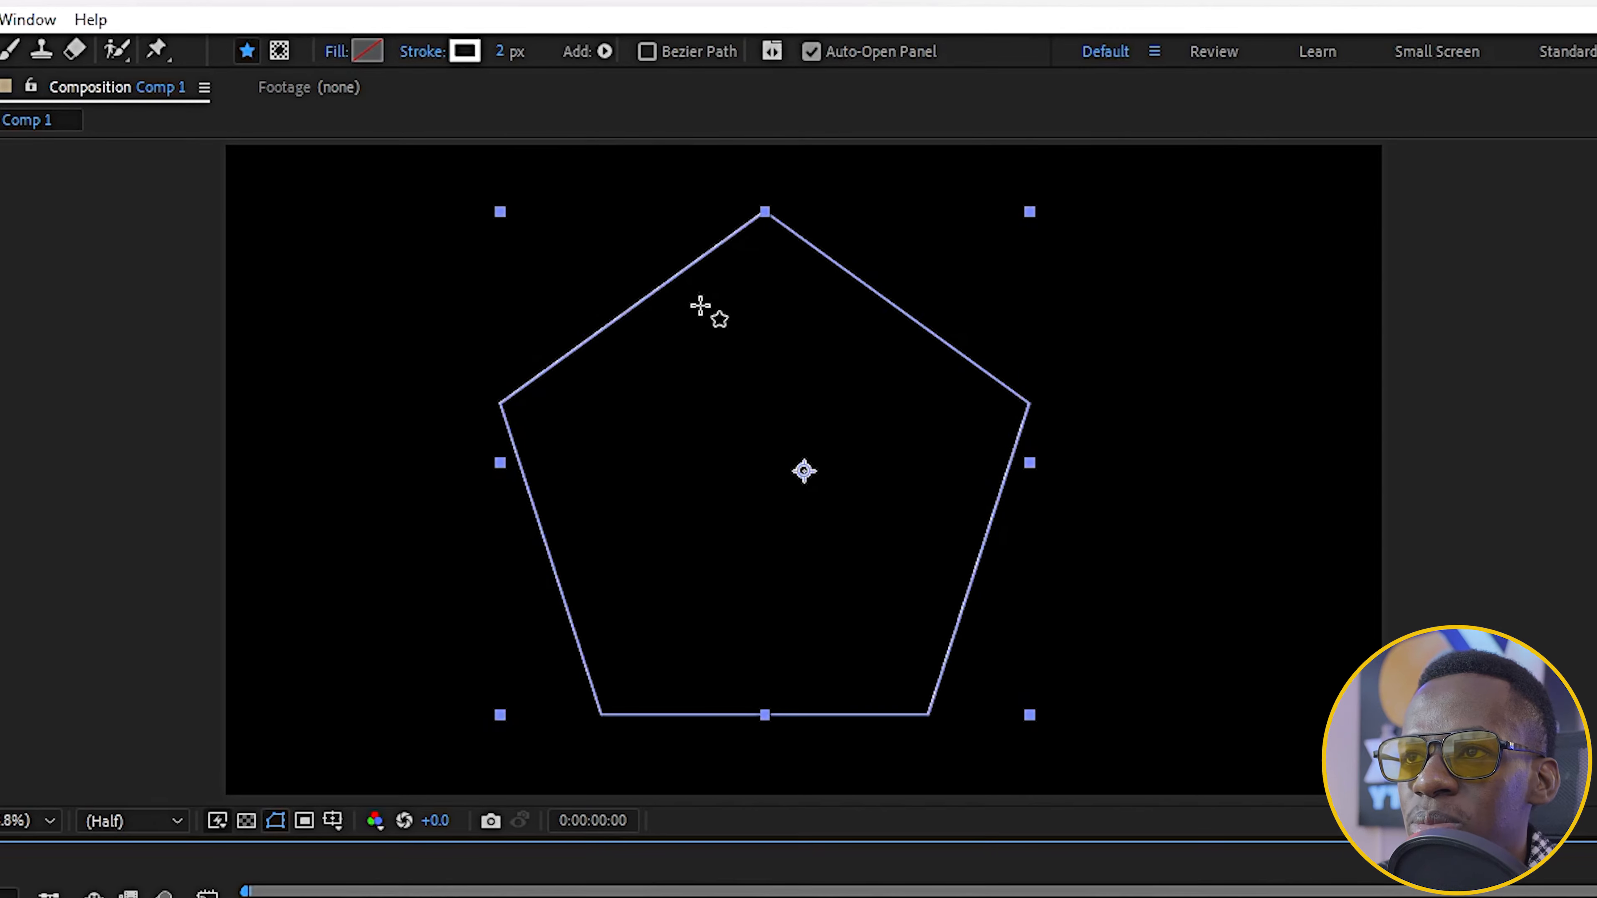
Keep the pentagon's stroke as a solid color with Normal blending and set its stroke width to 28 px.
left_click(430, 54)
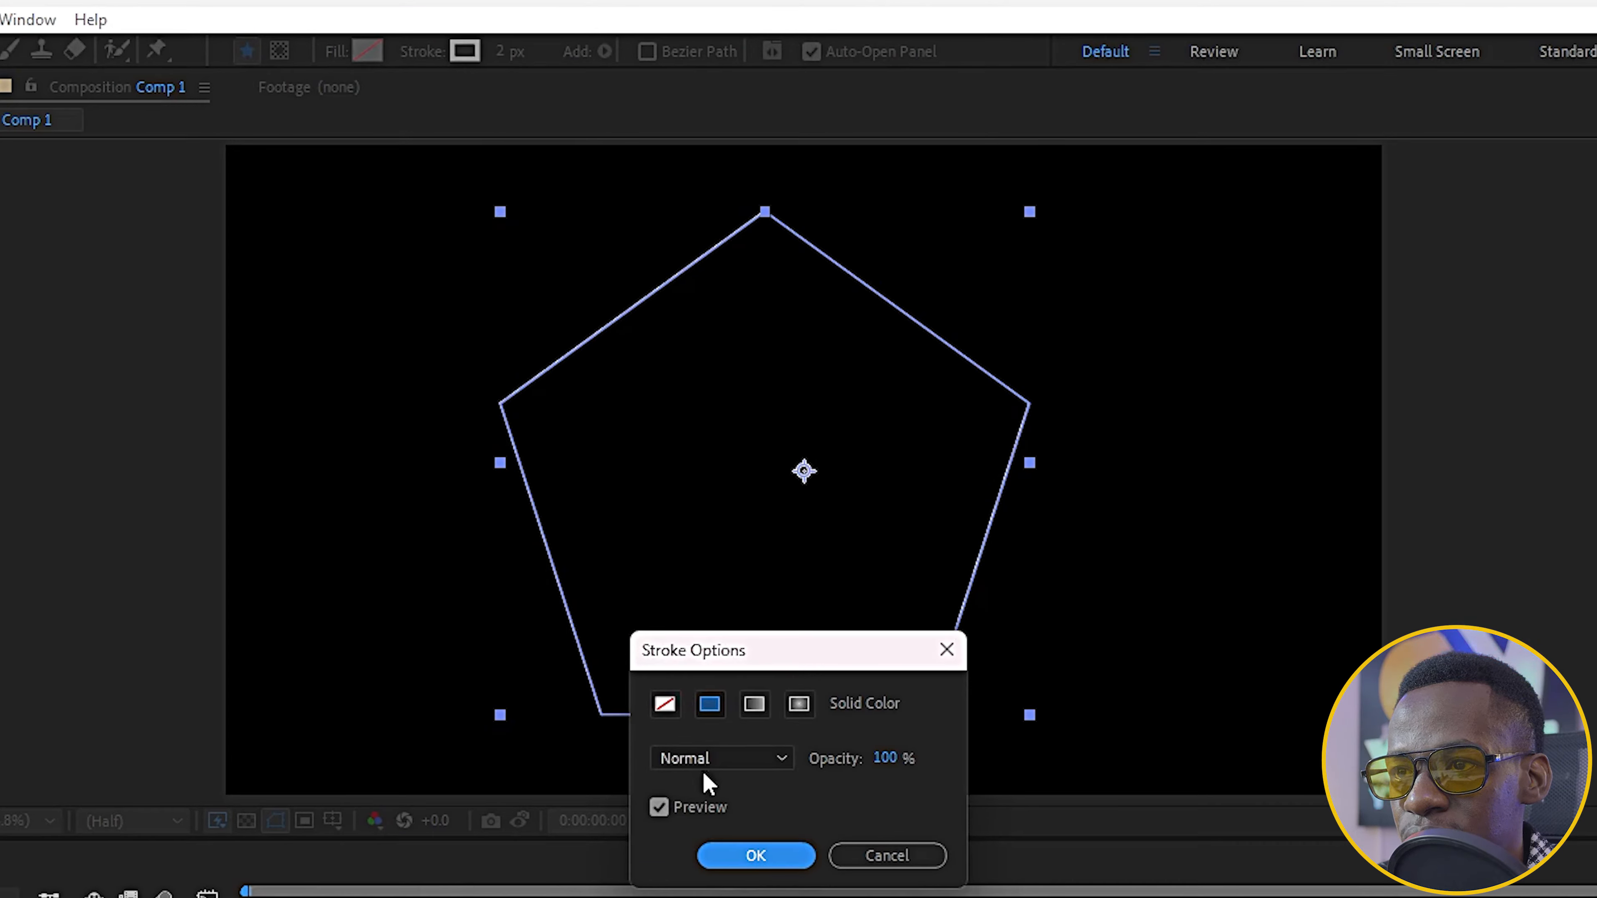
left_click(784, 760)
left_click(785, 762)
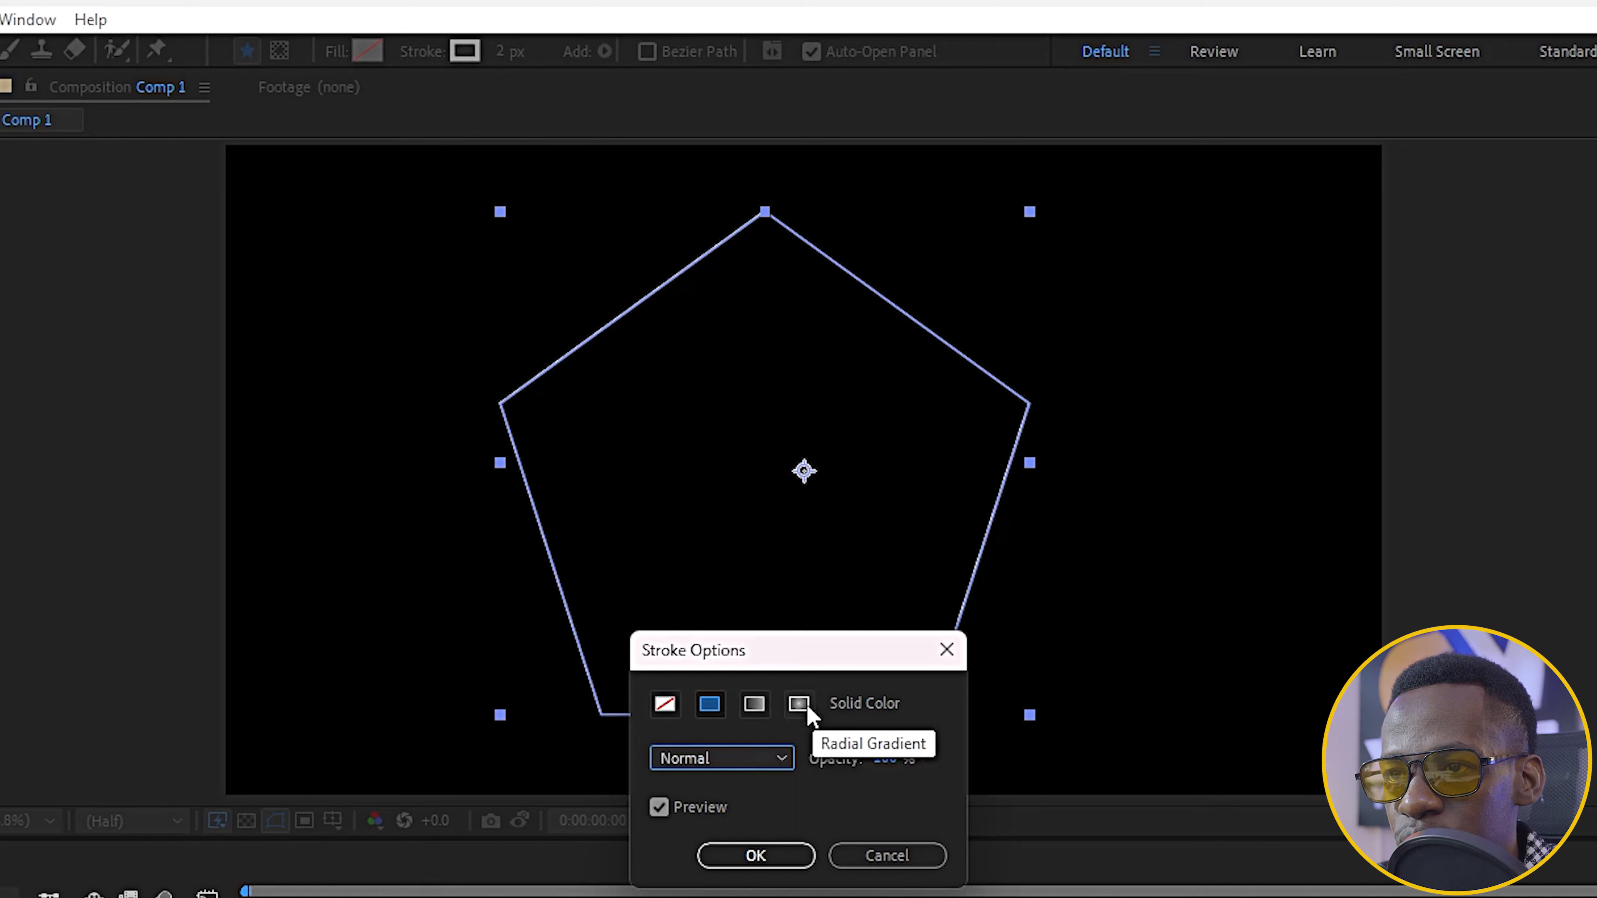
left_click(758, 856)
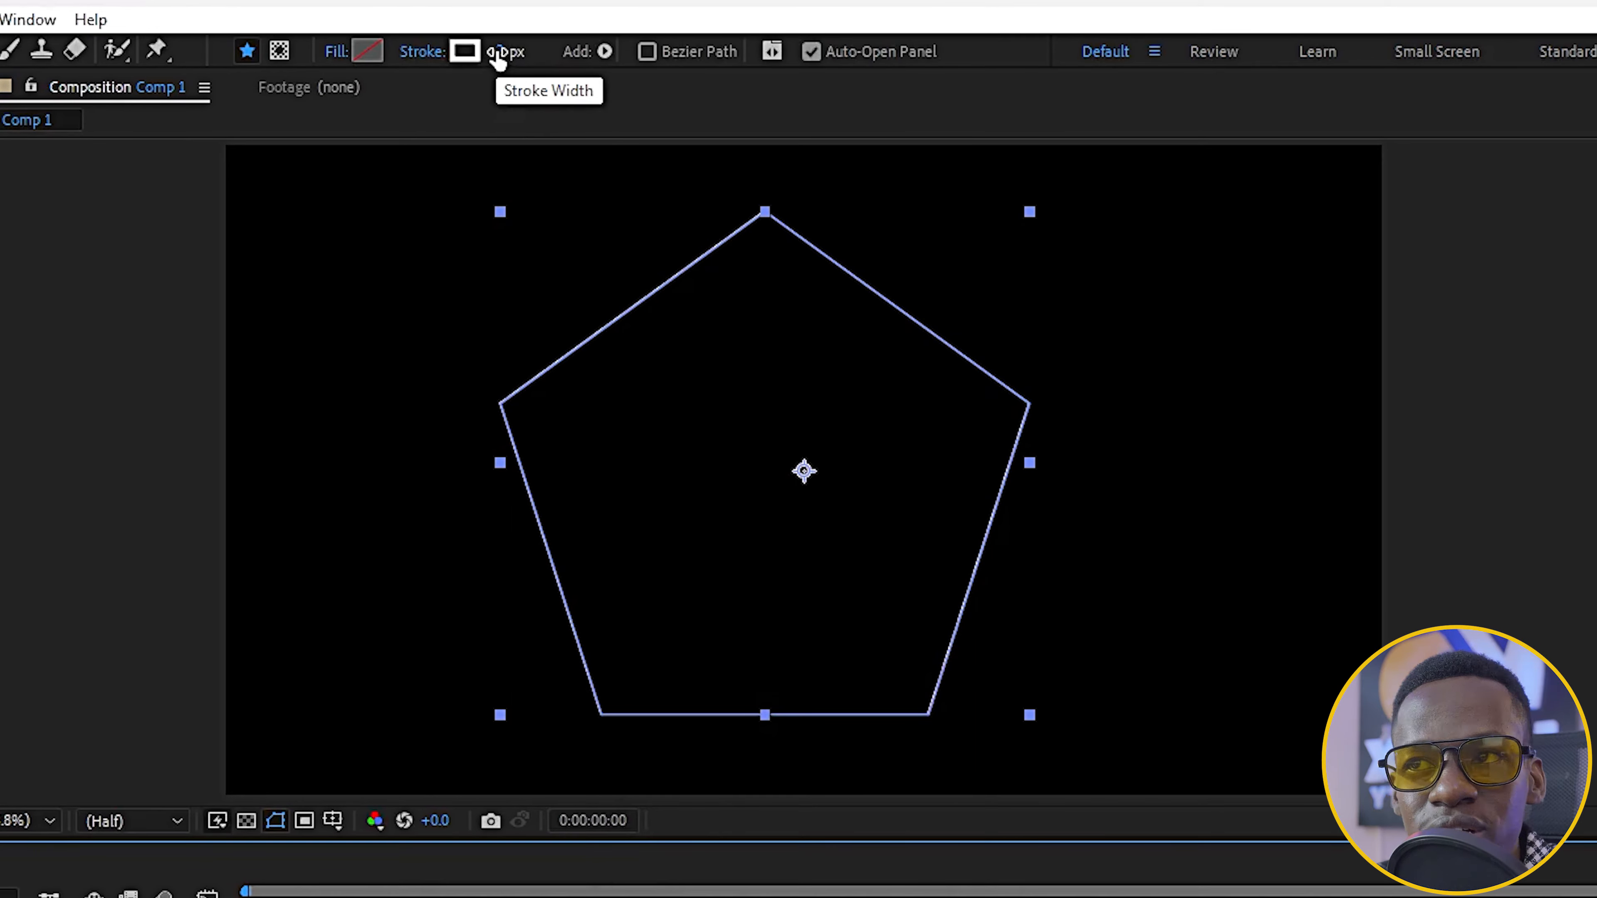
left_click_drag(496, 60, 673, 40)
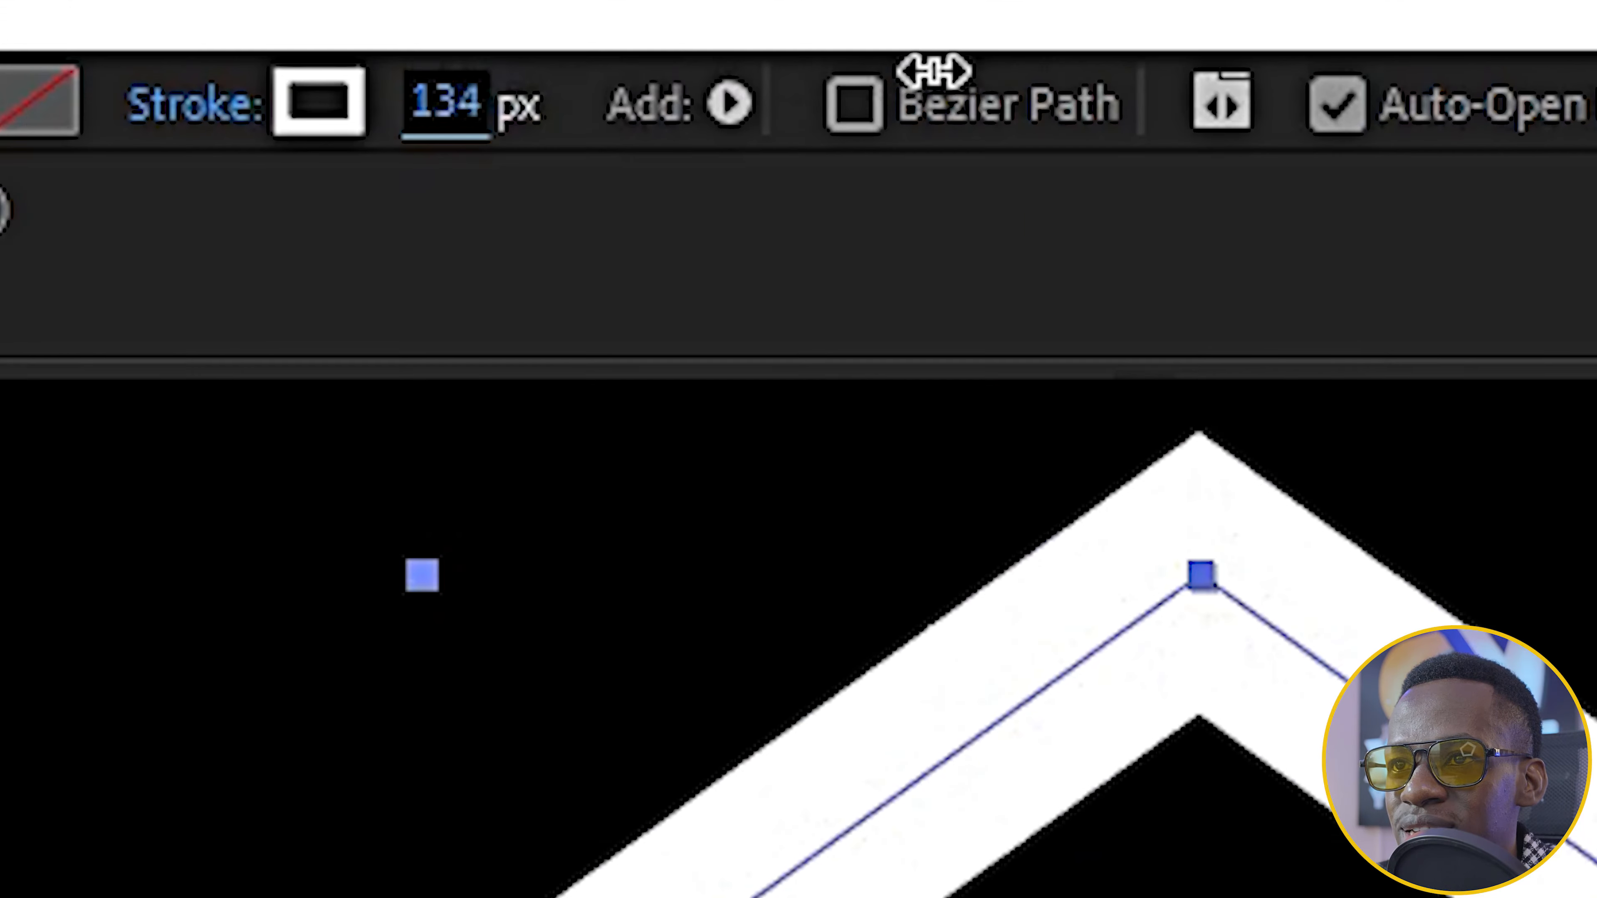
mouse_move(934, 73)
left_mouse_down()
mouse_move(1194, 68)
mouse_move(527, 224)
left_mouse_up()
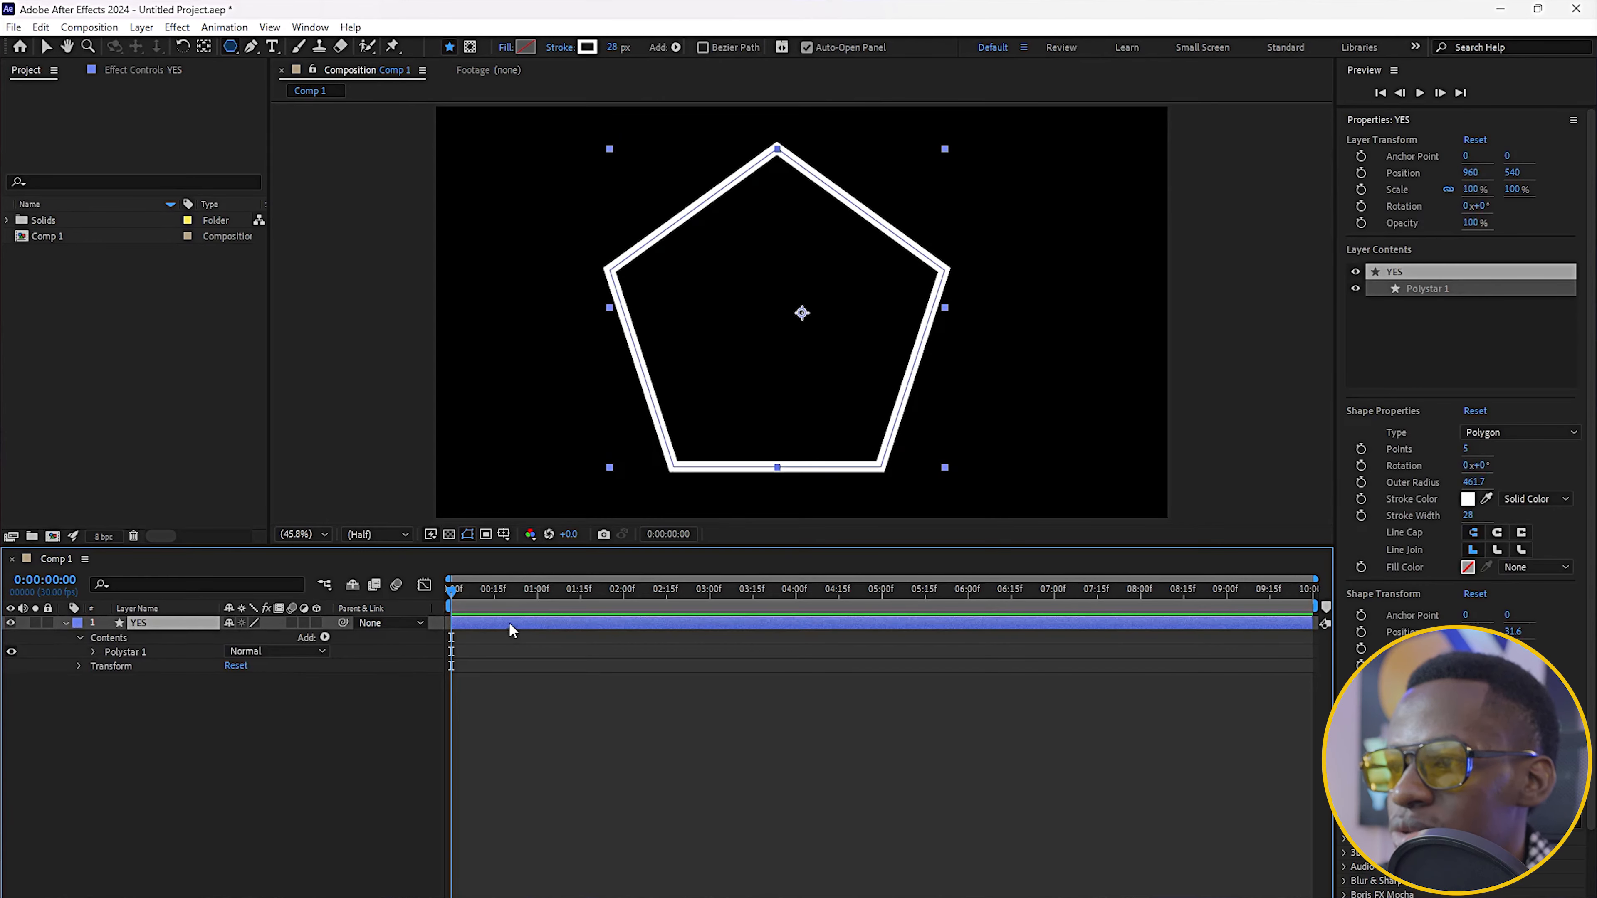
Move the YES layer to X position 928, and try making it a 3D layer before undoing that switch.
left_click_drag(229, 693, 209, 693)
left_click(315, 623)
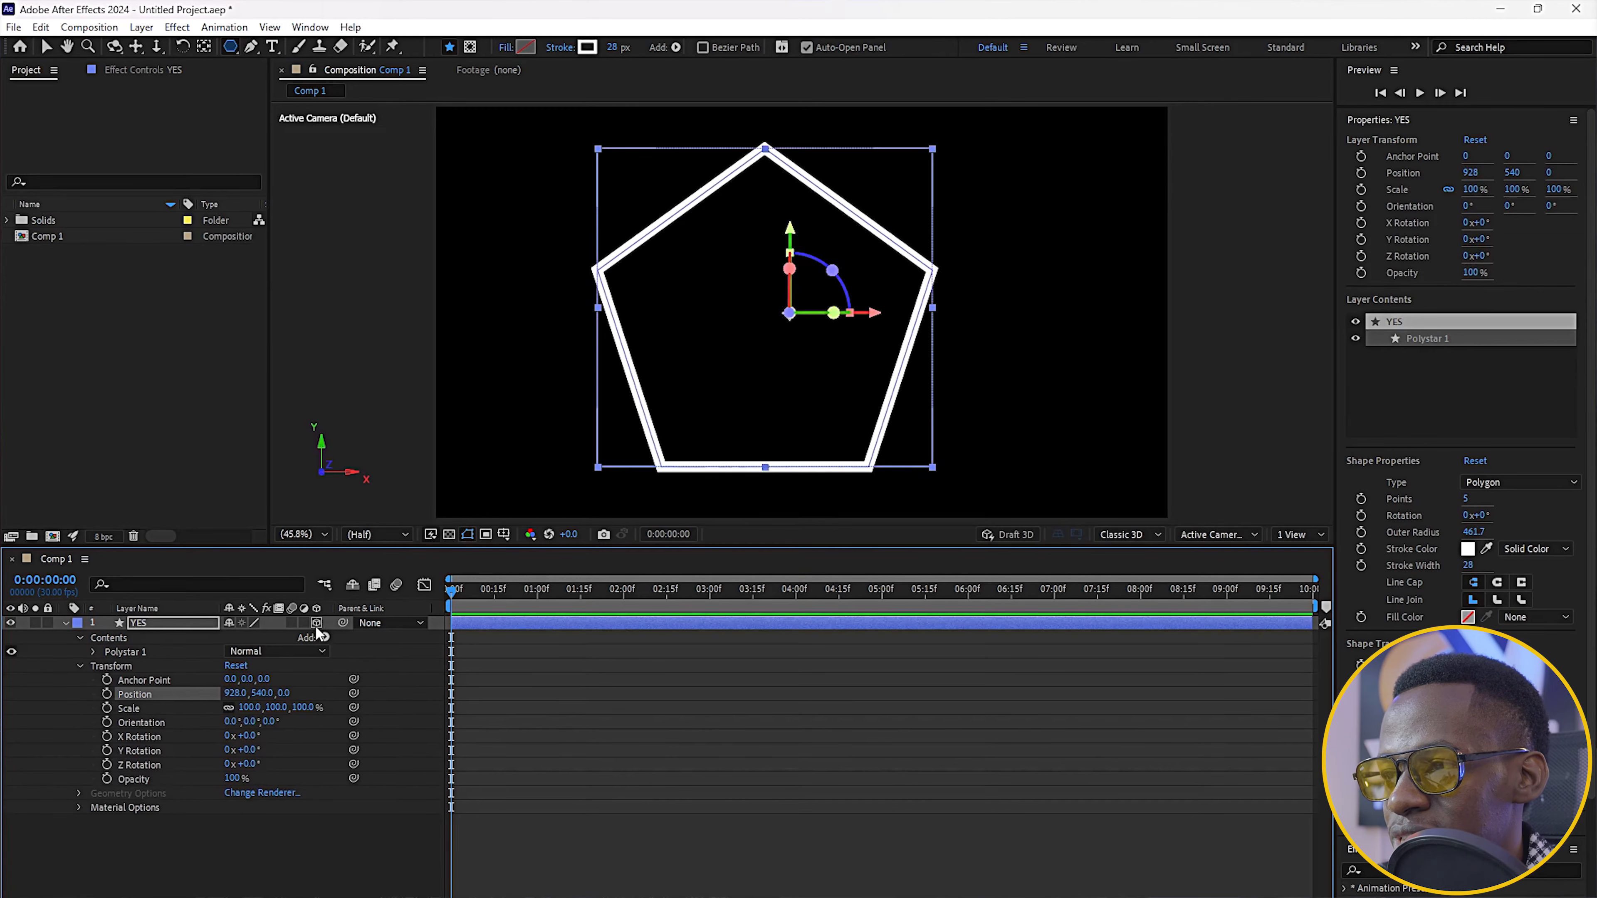
key("ctrl+z")
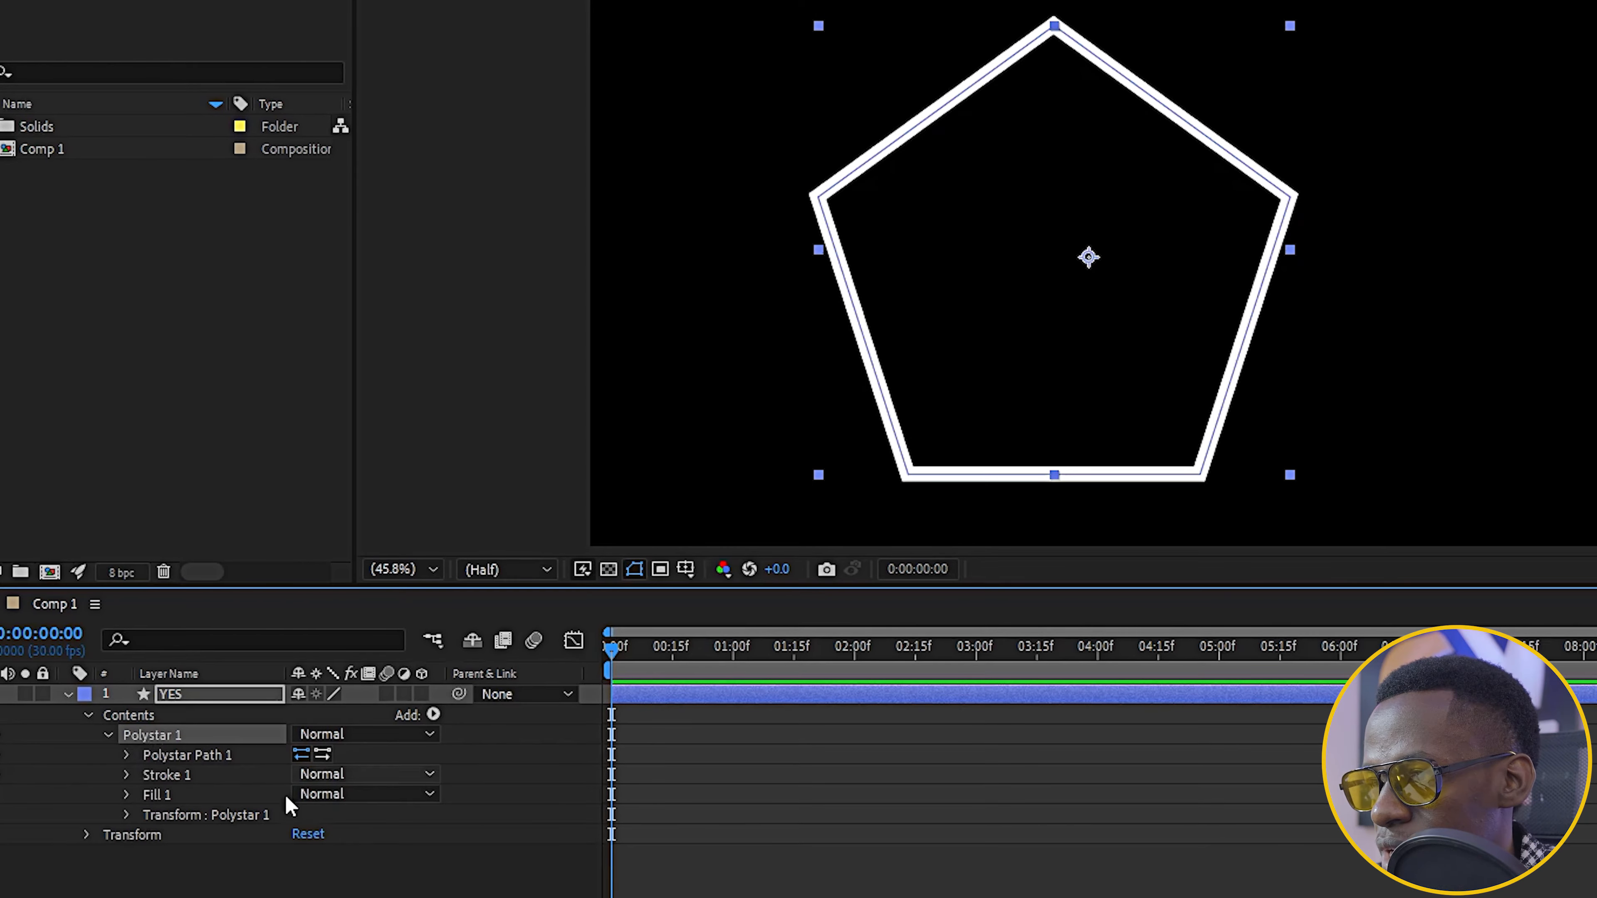
Change the polystar path's type to Star and back to Polygon.
left_click(127, 755)
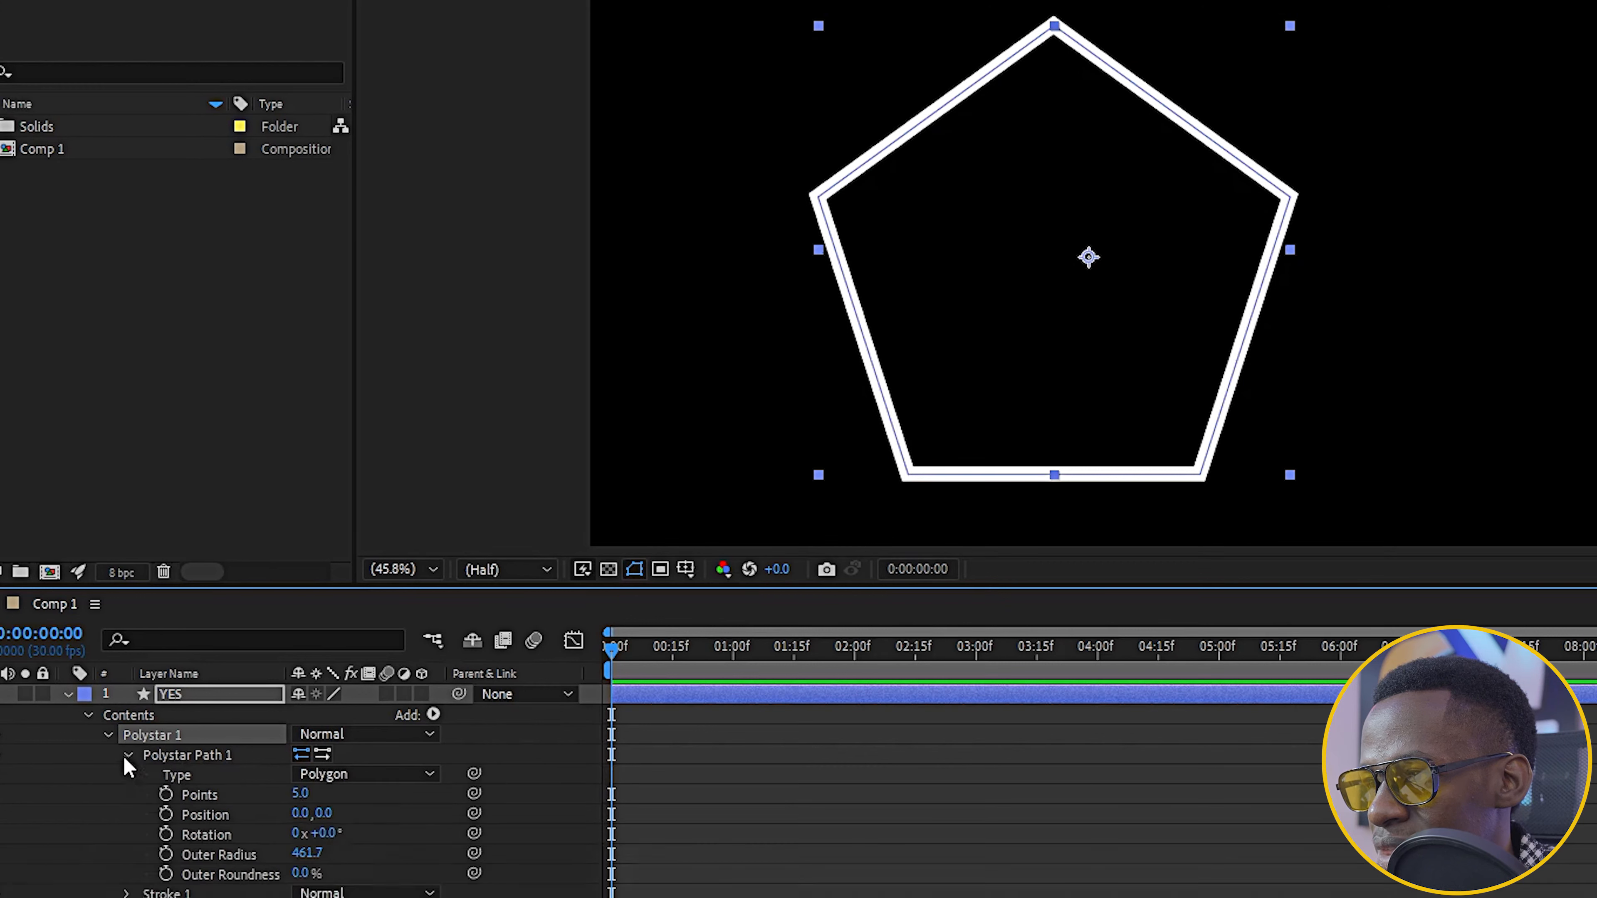
left_click(423, 774)
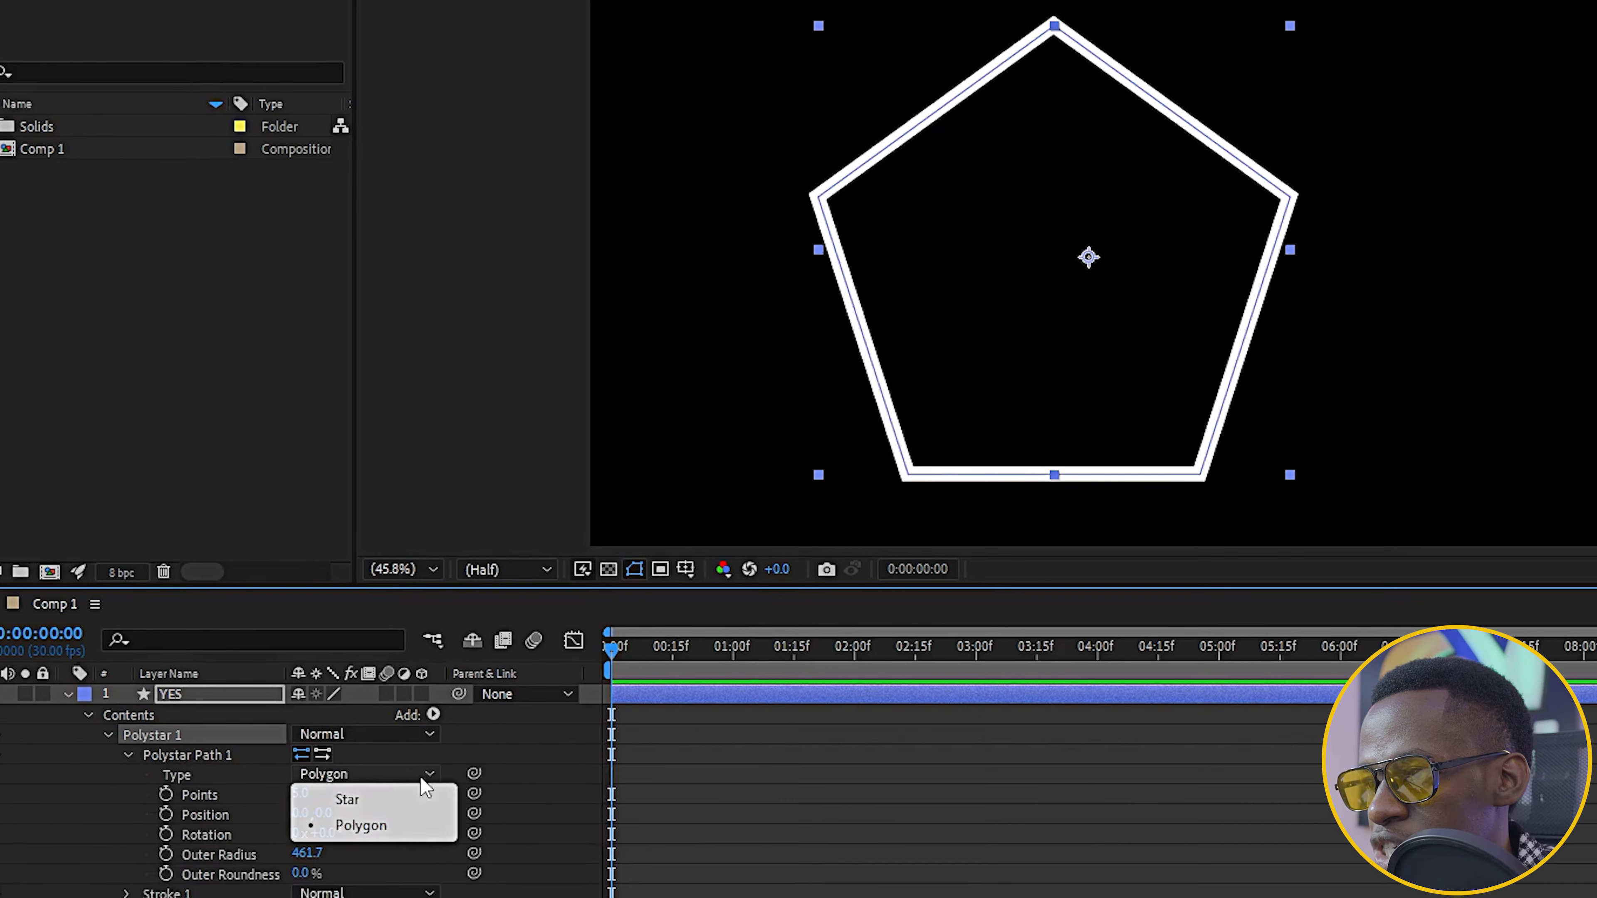
left_click(346, 803)
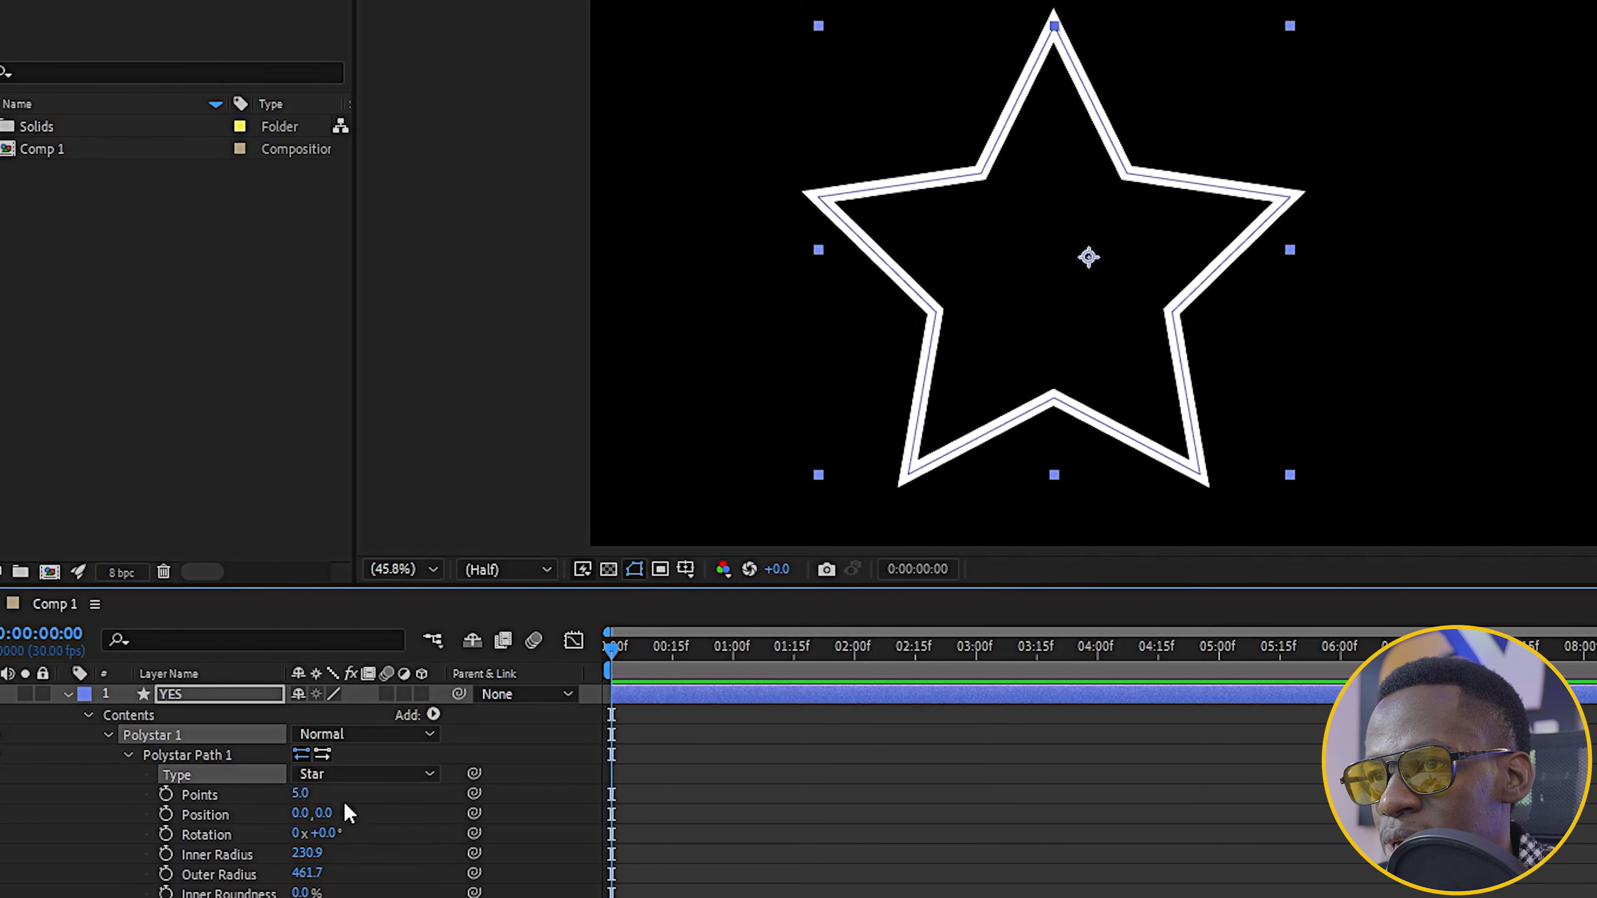
left_click(371, 774)
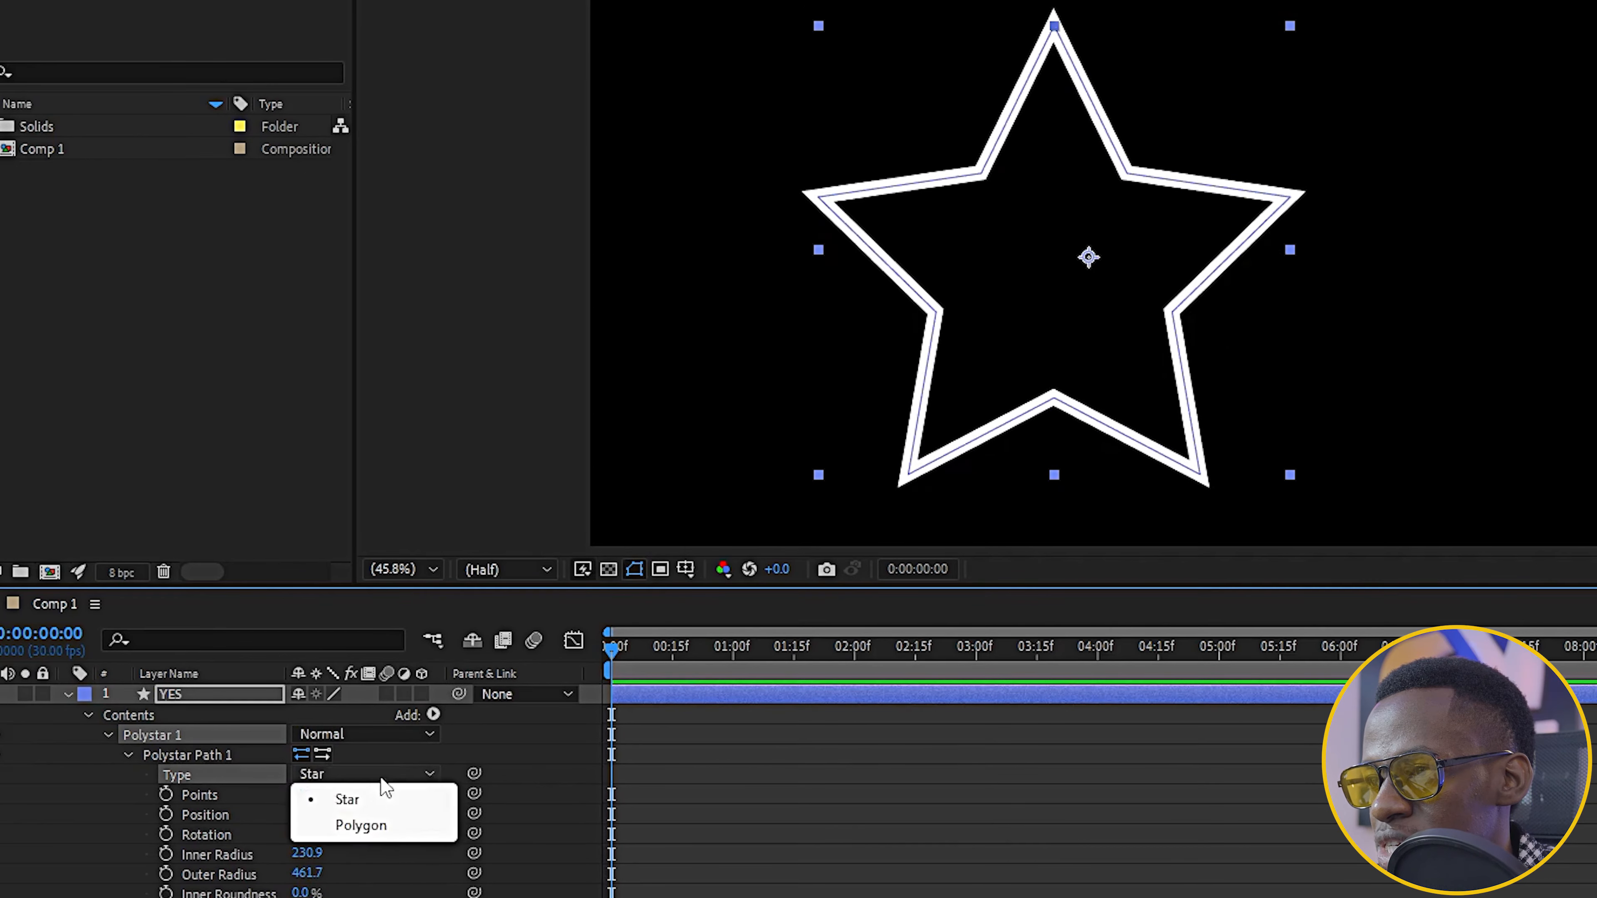
left_click(354, 822)
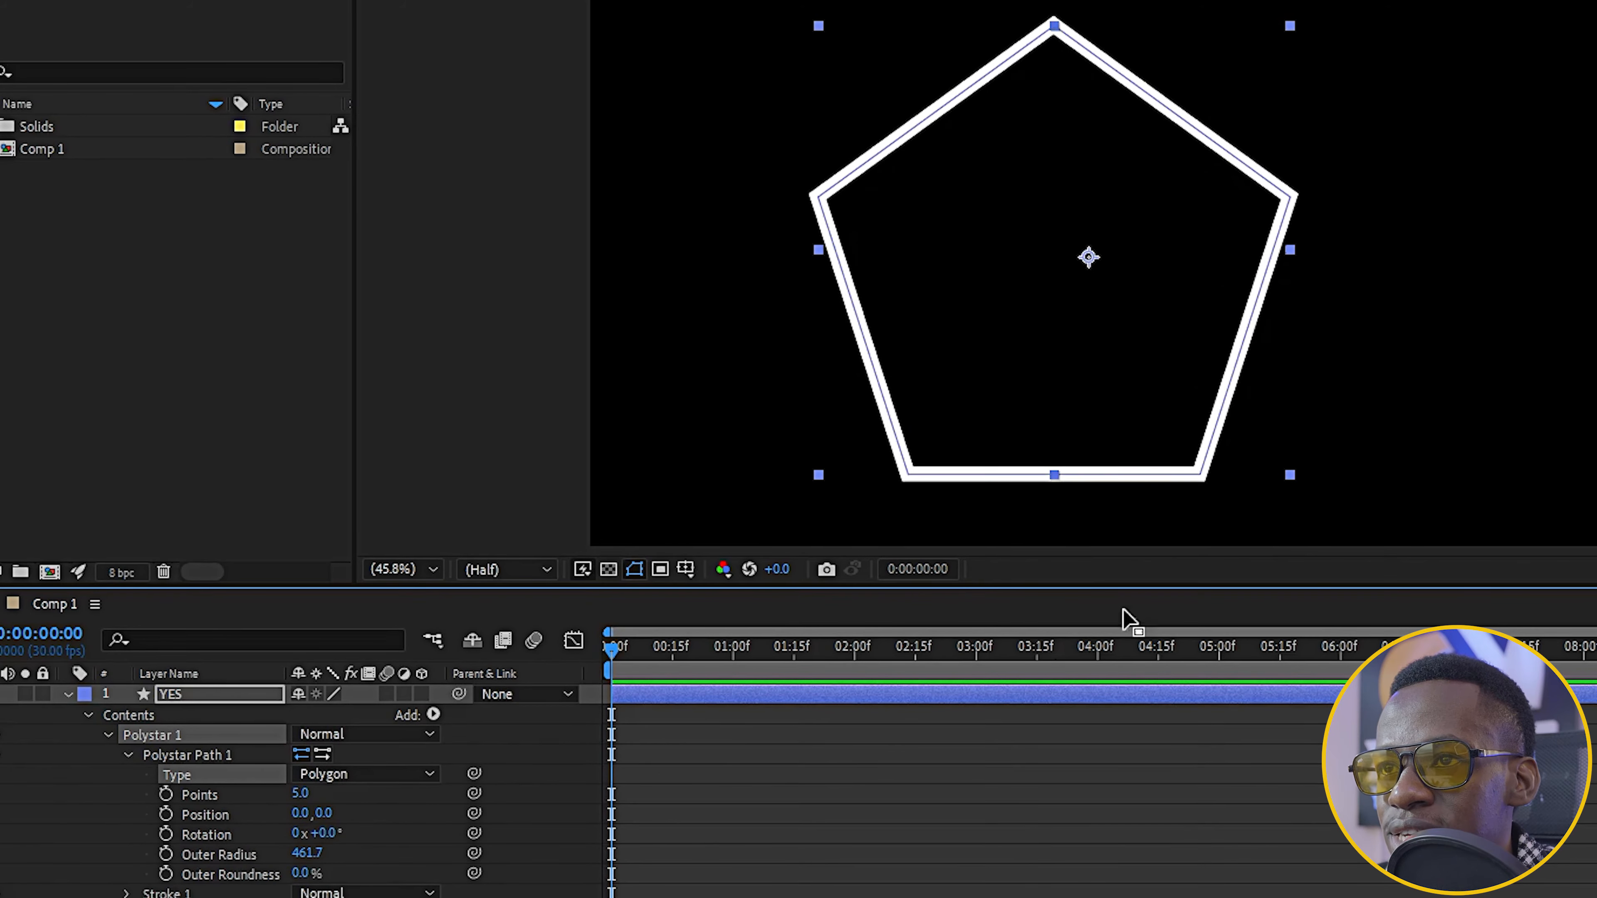
Set the polygon path's number of points to 8.
left_click(297, 794)
key("Return")
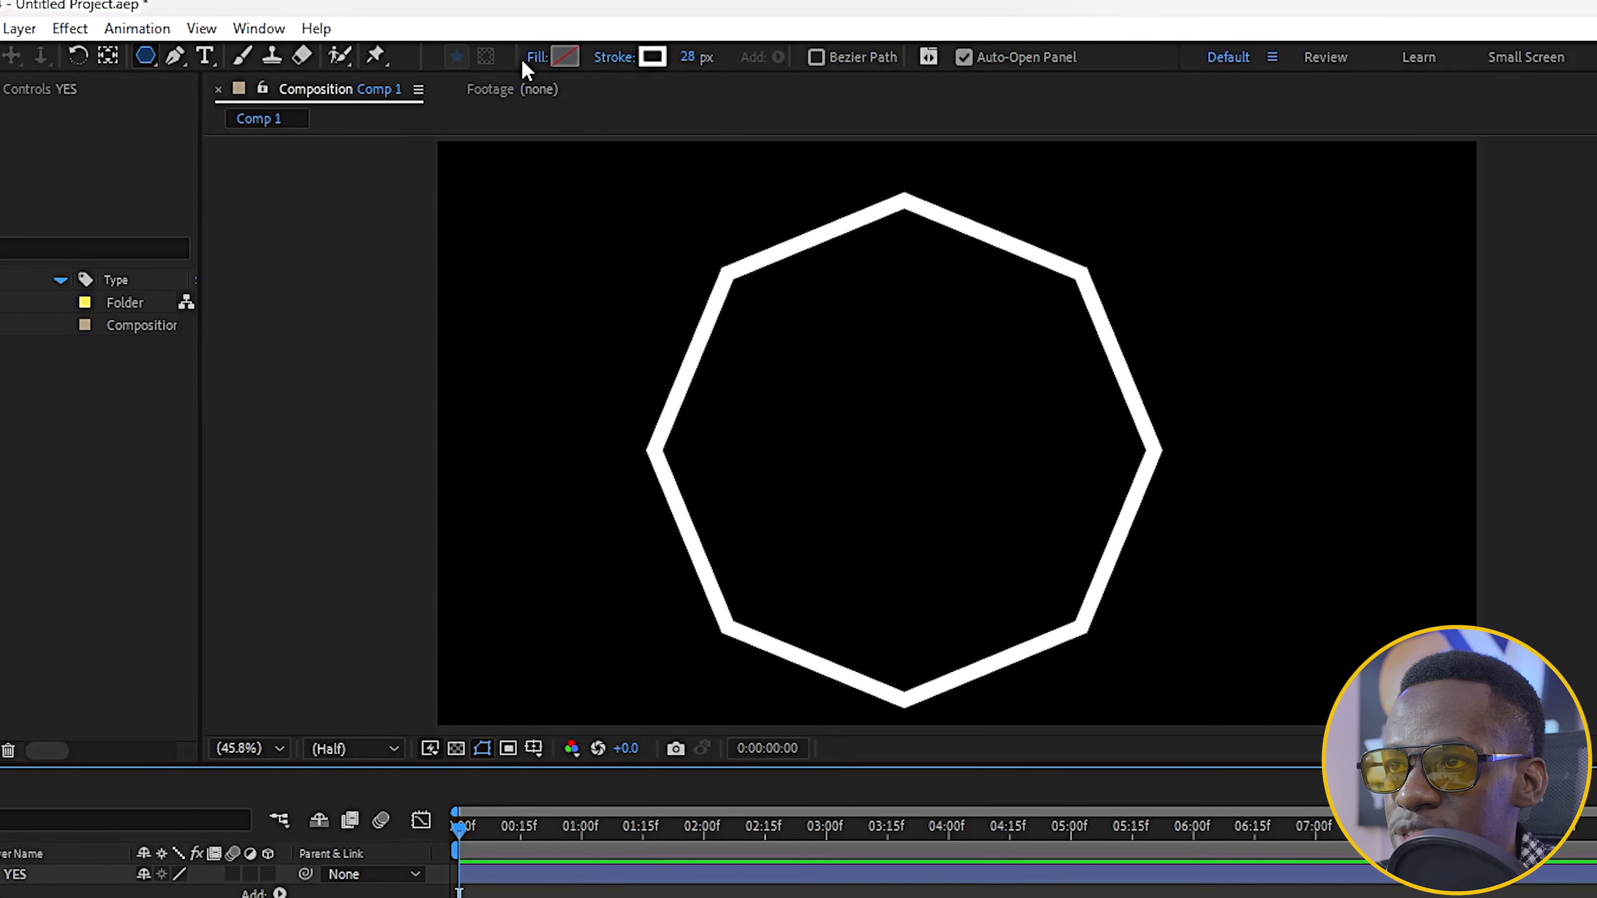
Set the octagon's stroke to None and give it a solid red fill.
left_click(611, 65)
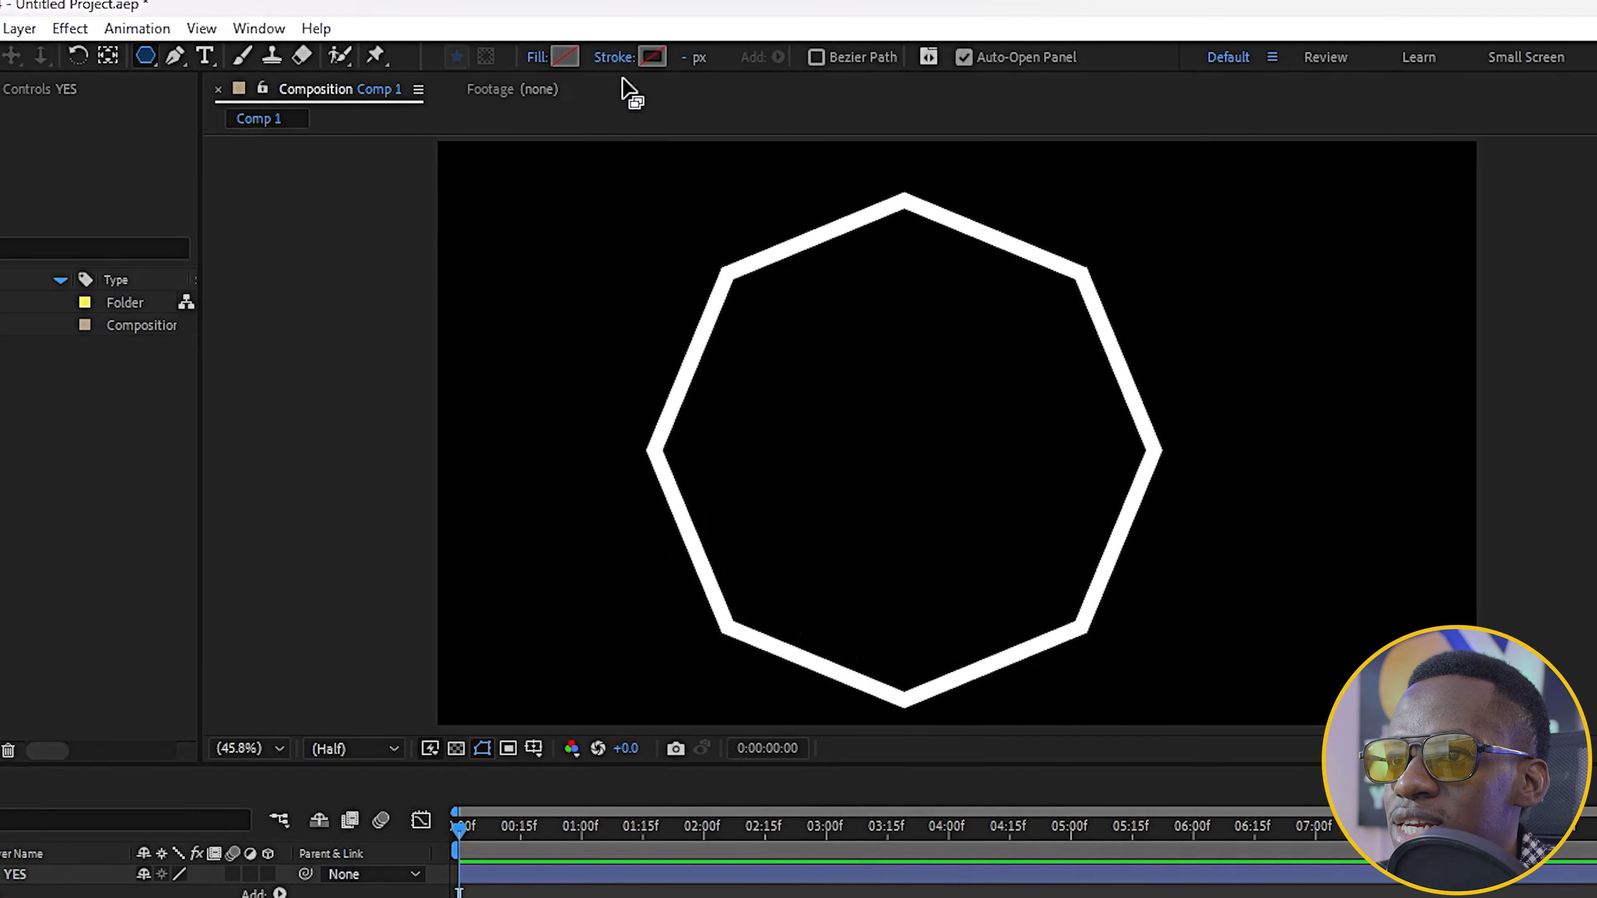
left_click(537, 58)
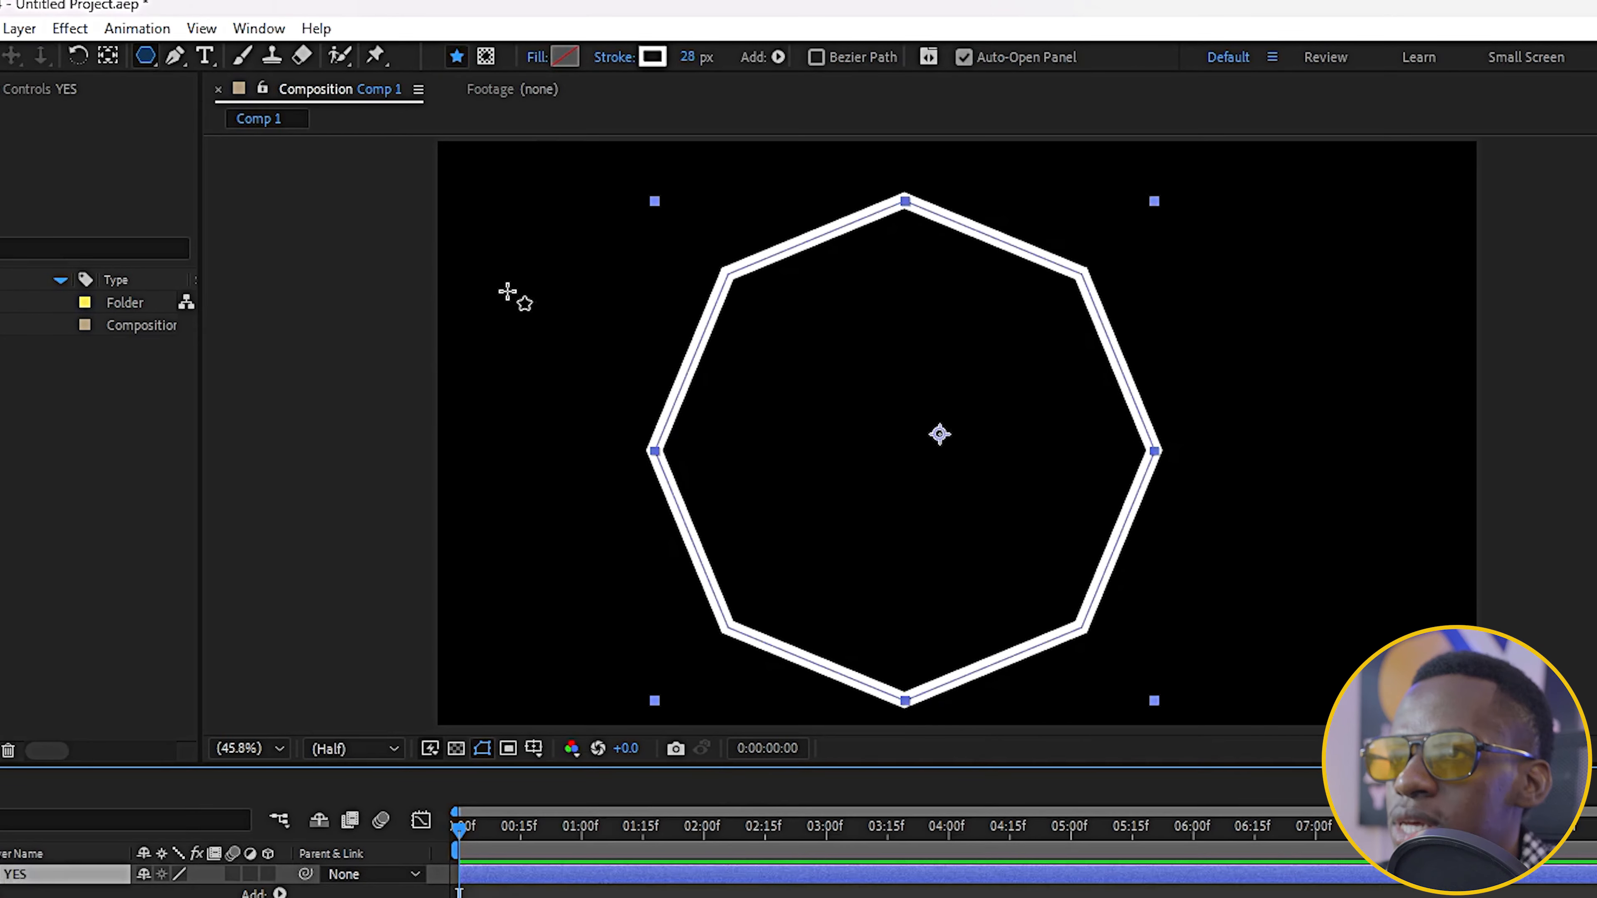
left_click(615, 58)
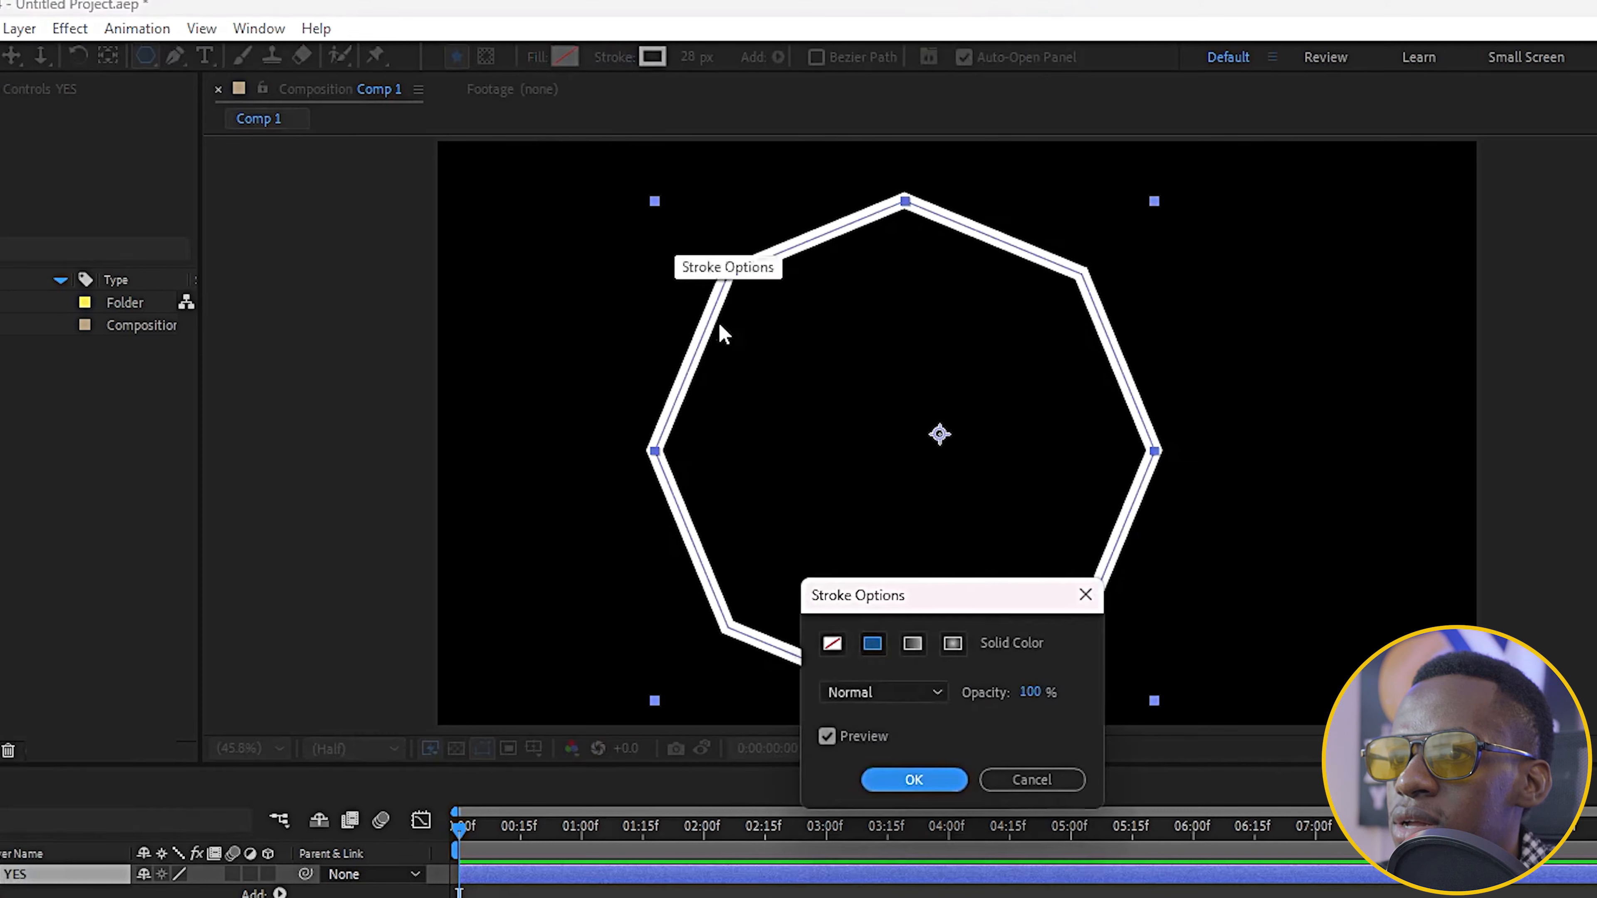
left_click(833, 644)
left_click(914, 780)
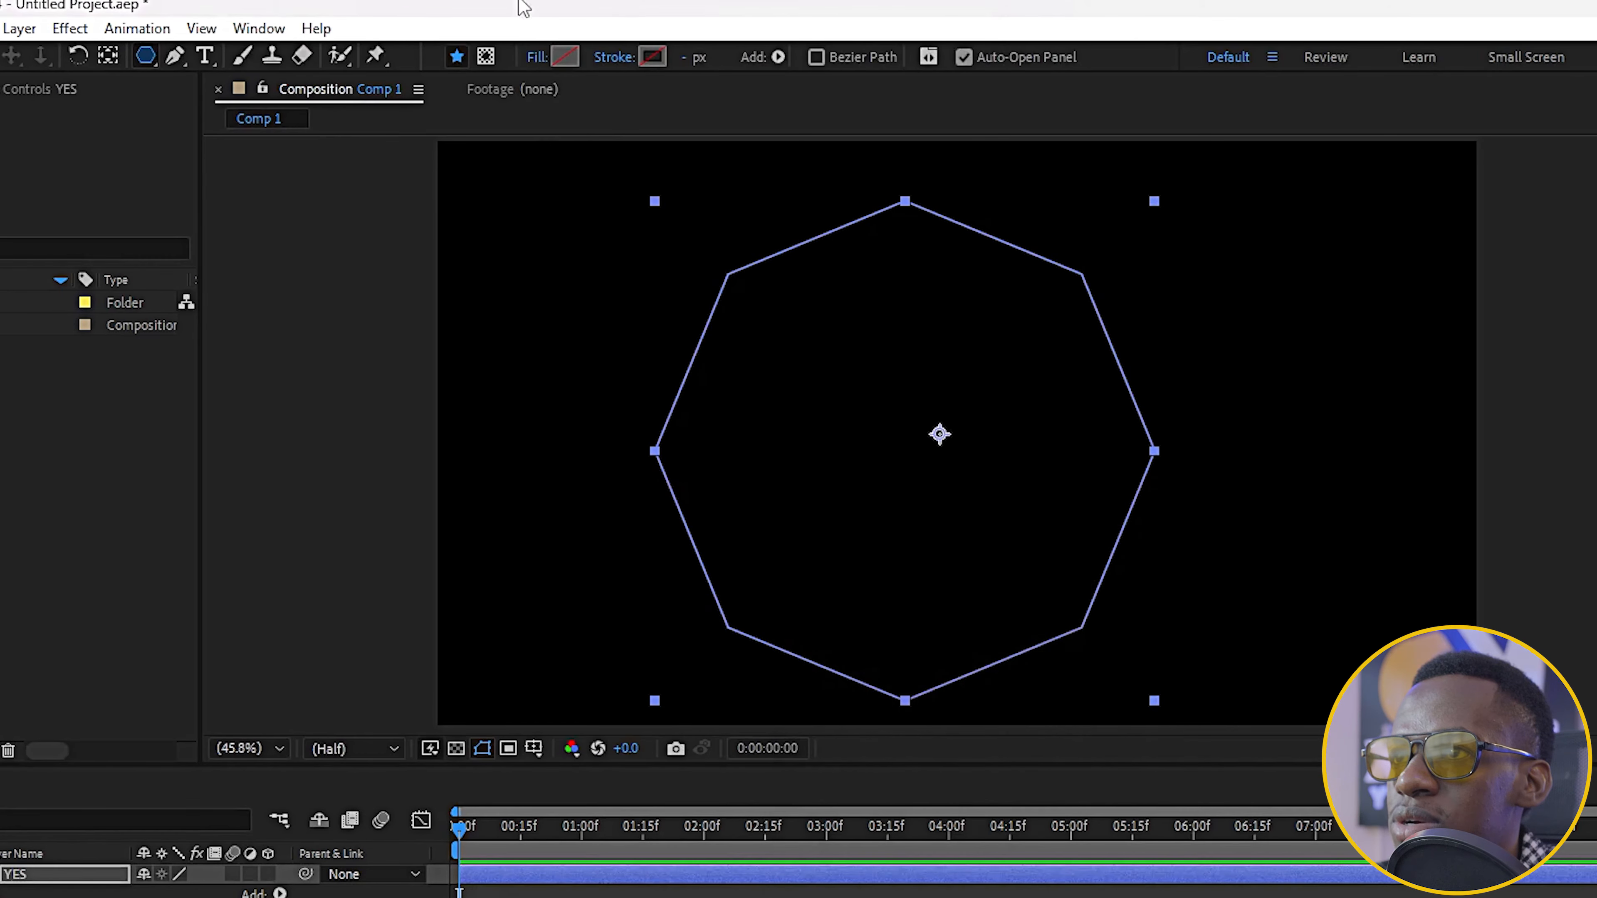
left_click(540, 59)
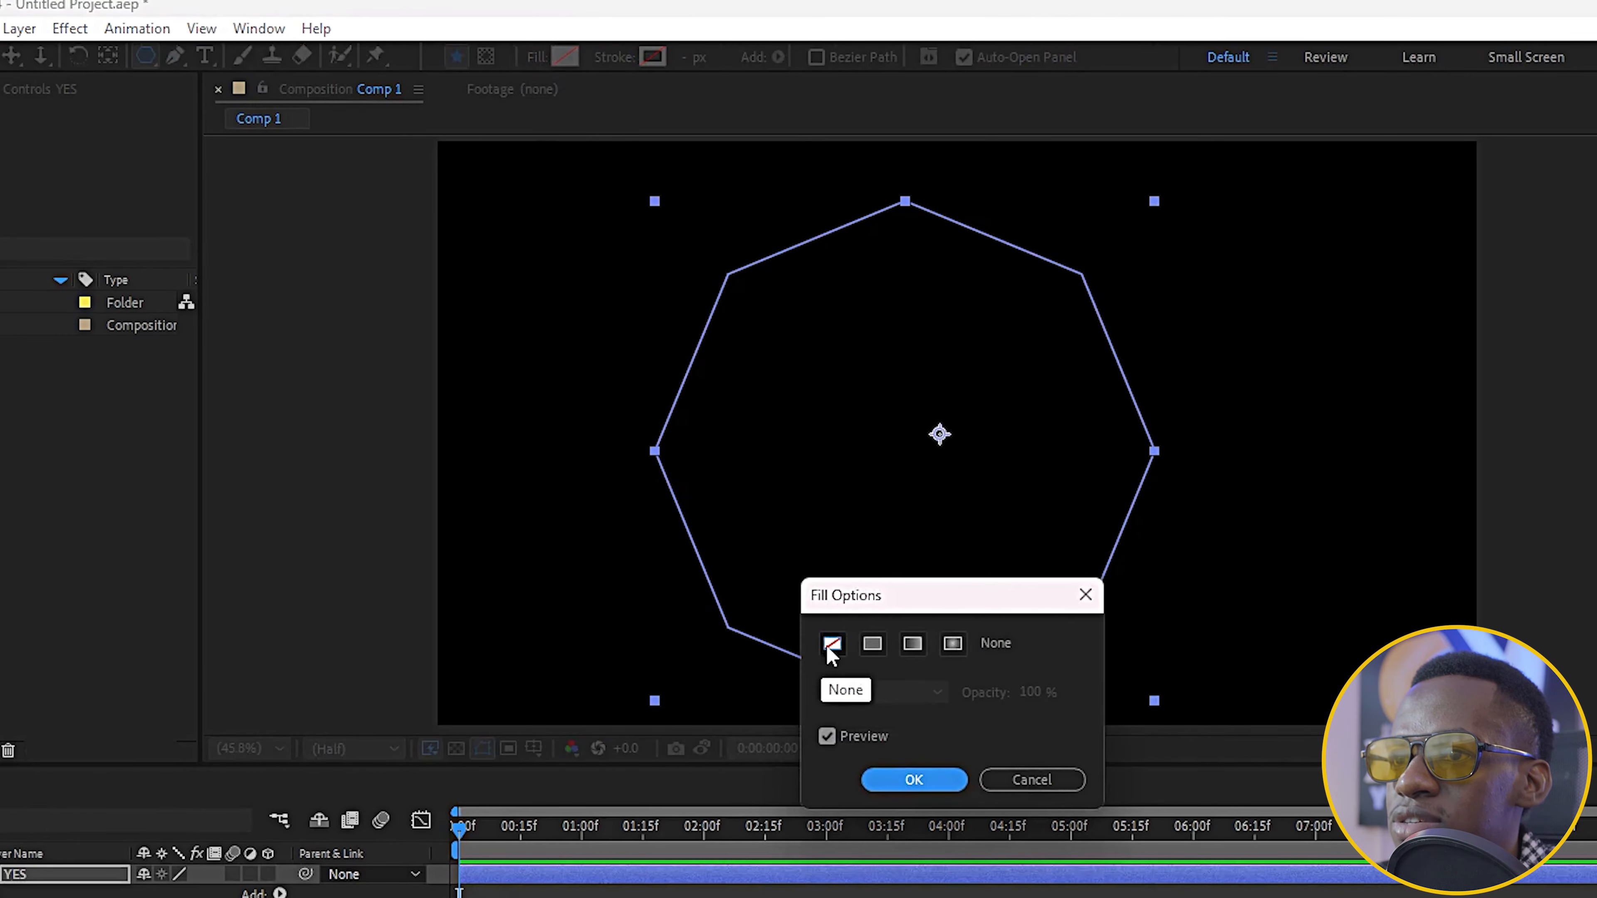
left_click(872, 643)
left_click(914, 779)
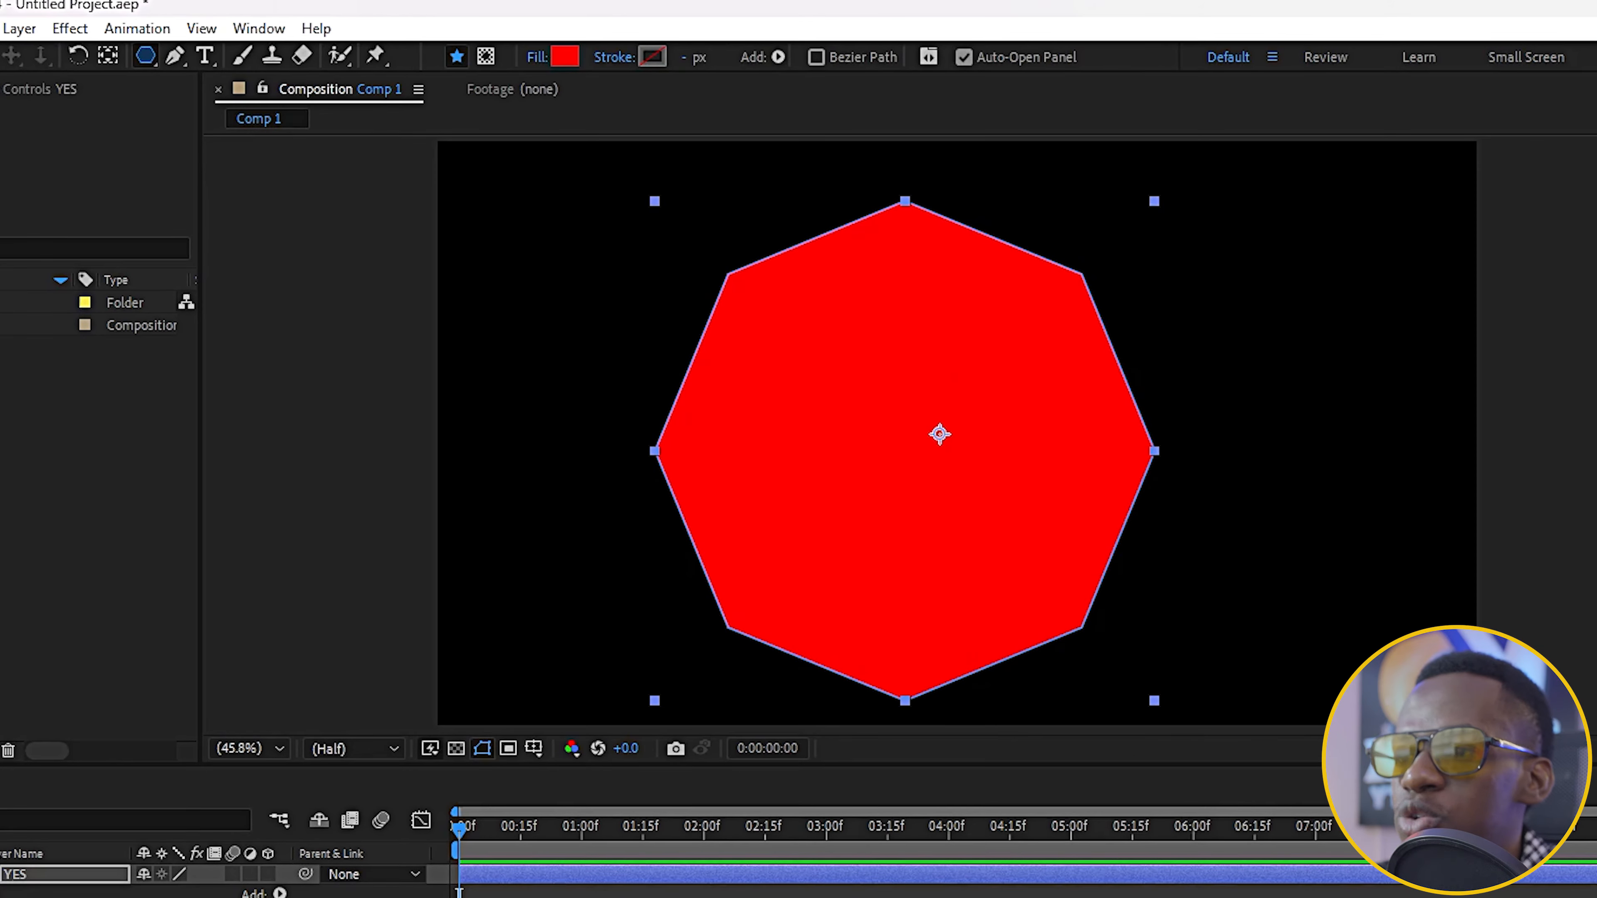
Change the octagon's fill color to white (FFFFFF), and return it to no fill with a solid color stroke.
left_click(695, 896)
left_click(695, 880)
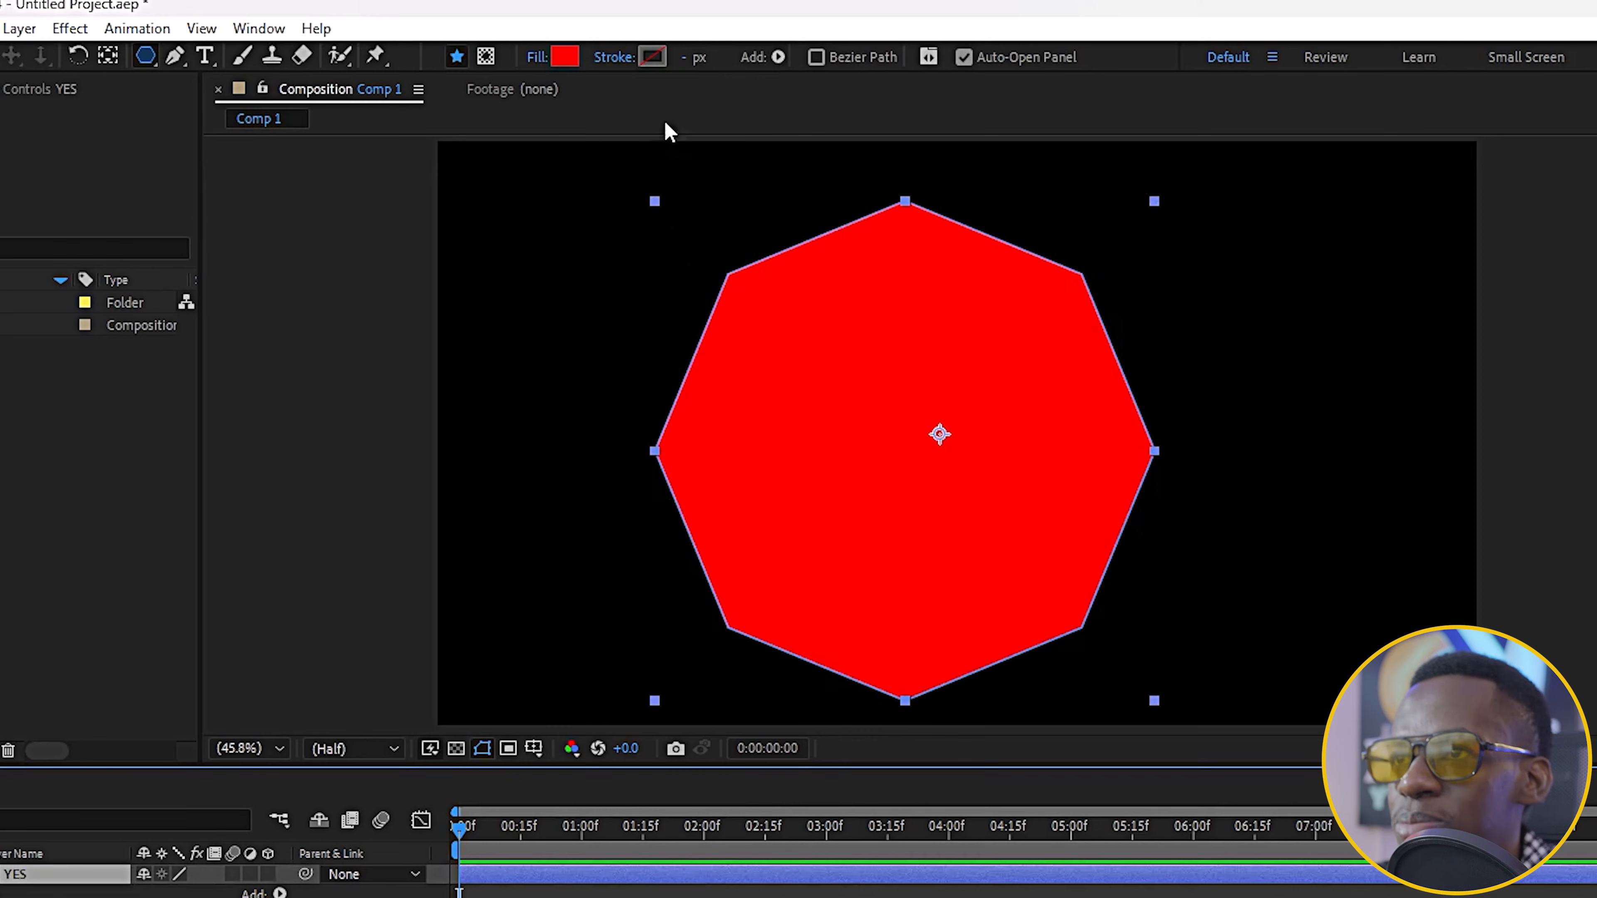
left_click(564, 58)
left_click_drag(692, 566, 596, 442)
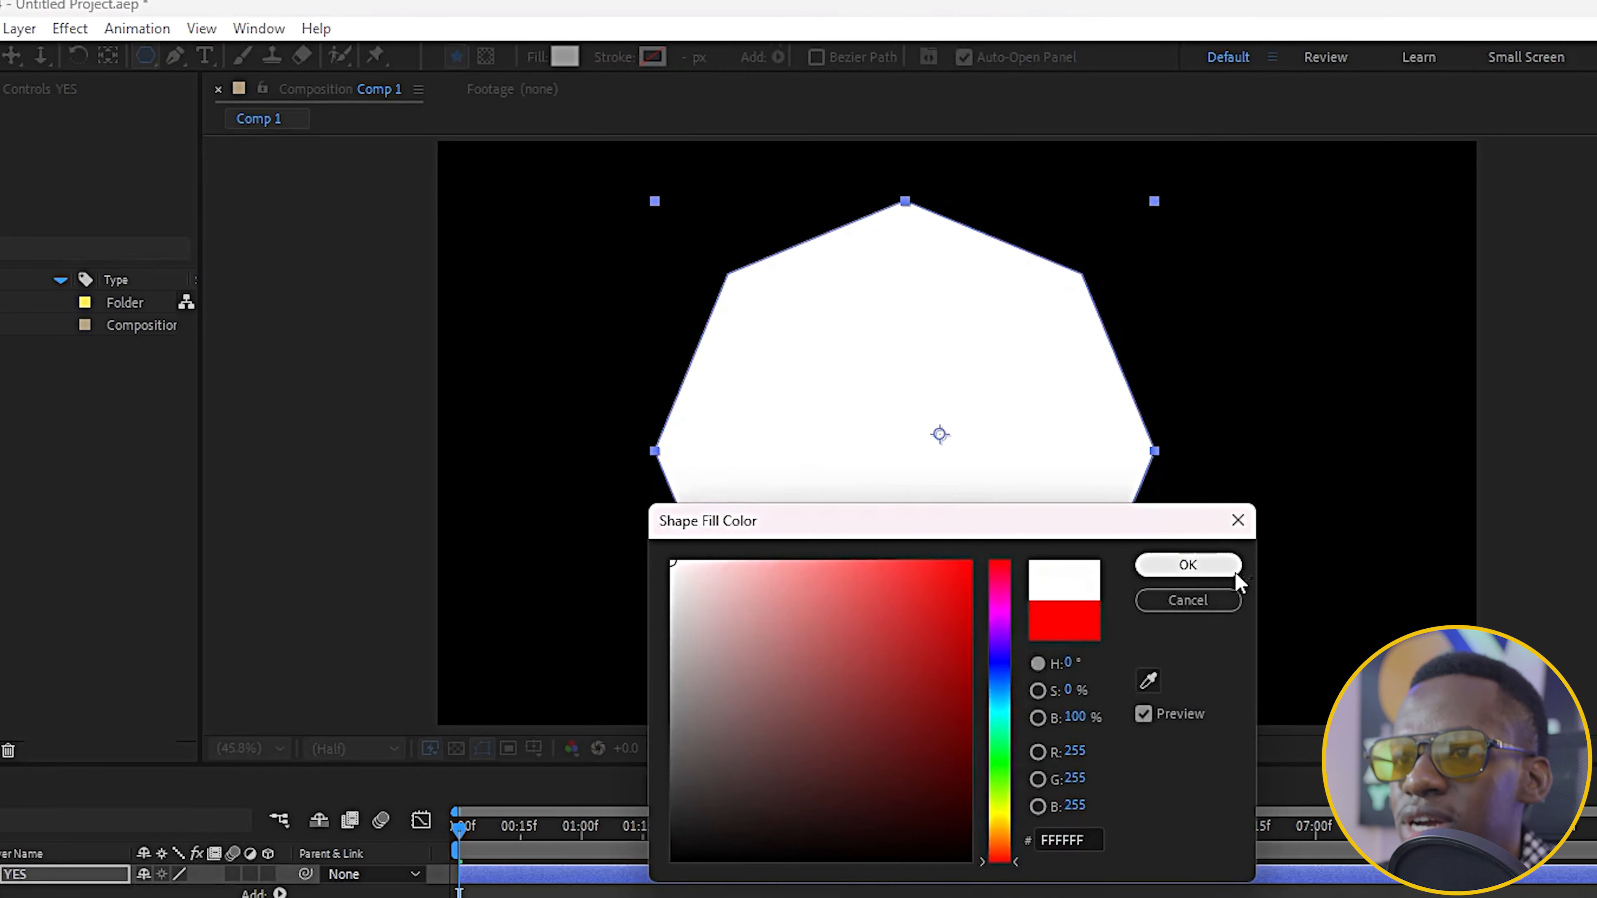
left_click(1178, 568)
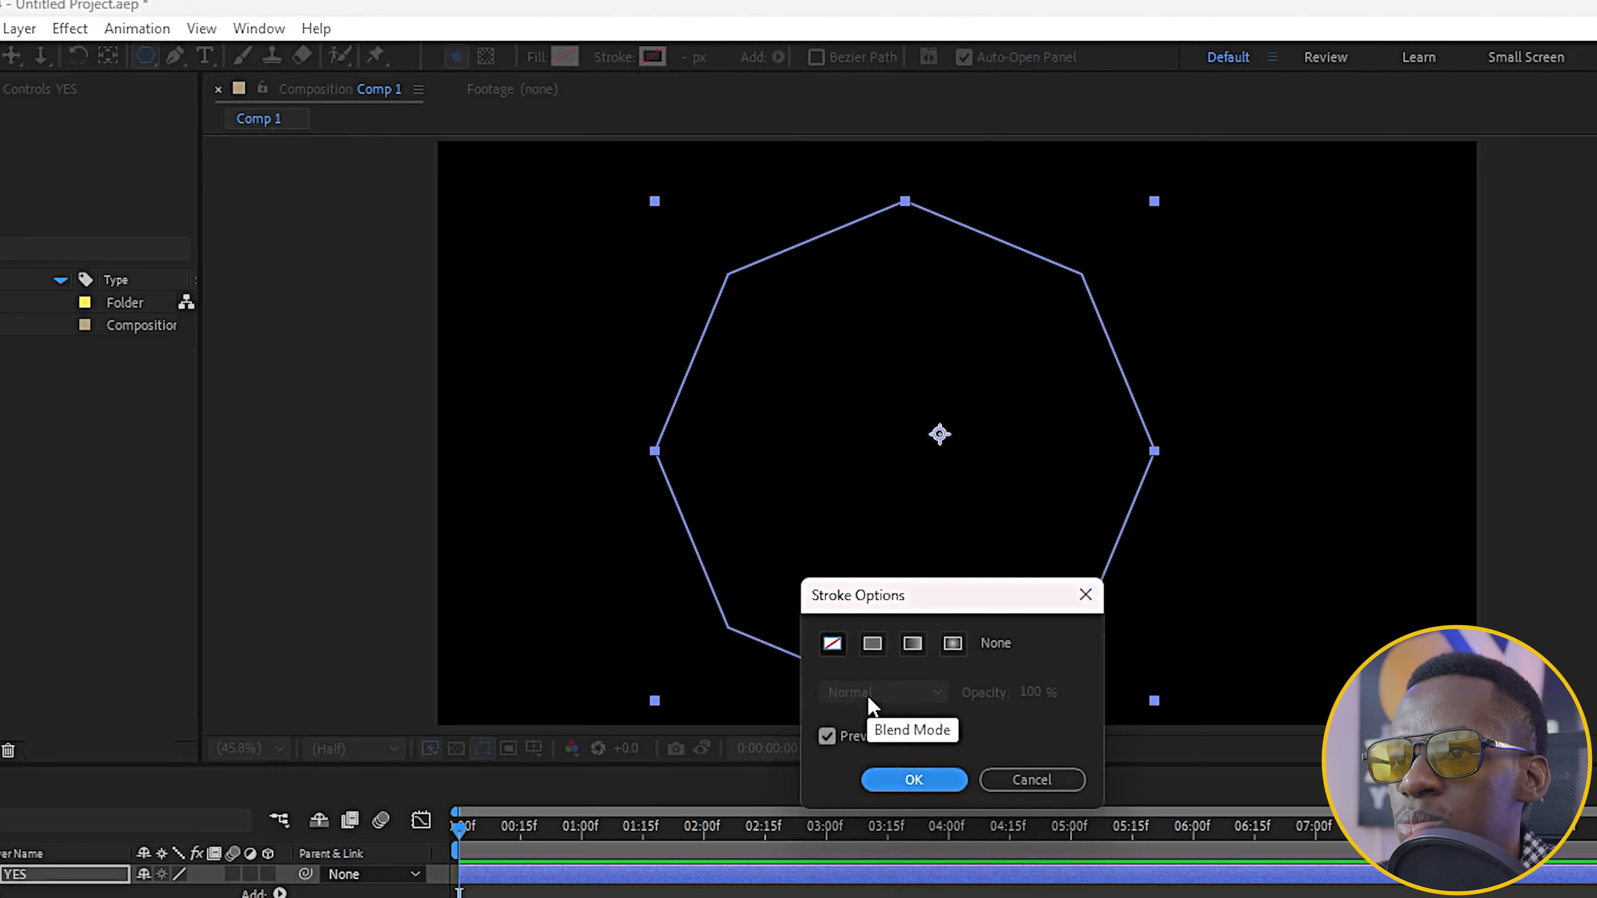
left_click(873, 643)
left_click(913, 779)
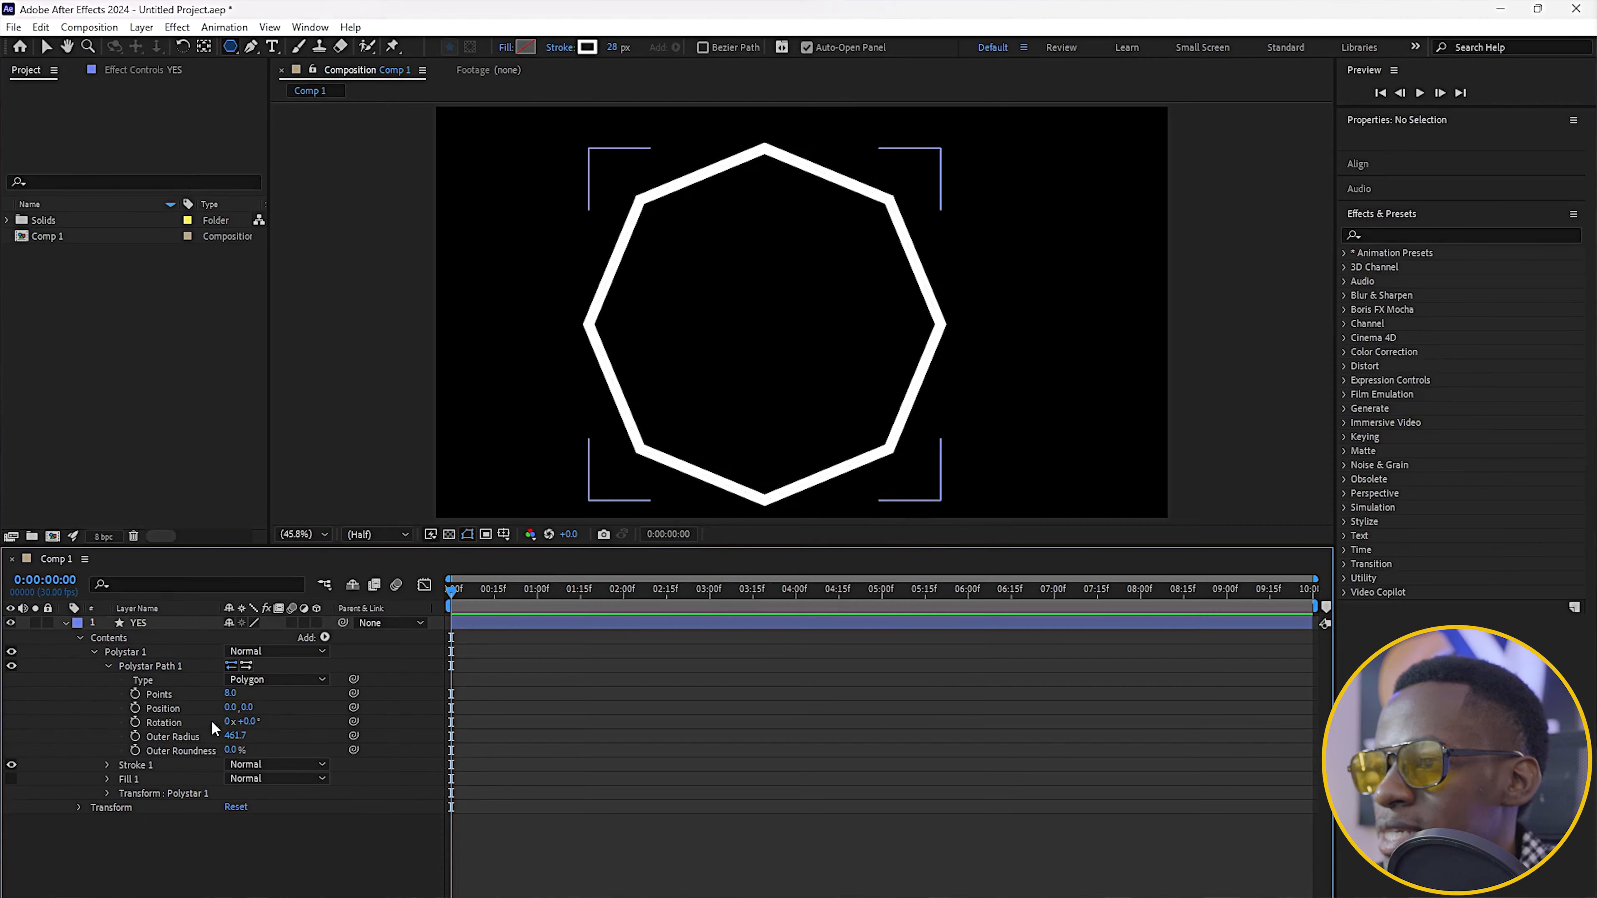
Set the polystar path's rotation to 66° and reveal the YES layer's Transform properties.
left_click_drag(233, 707, 320, 733)
key("ctrl+z")
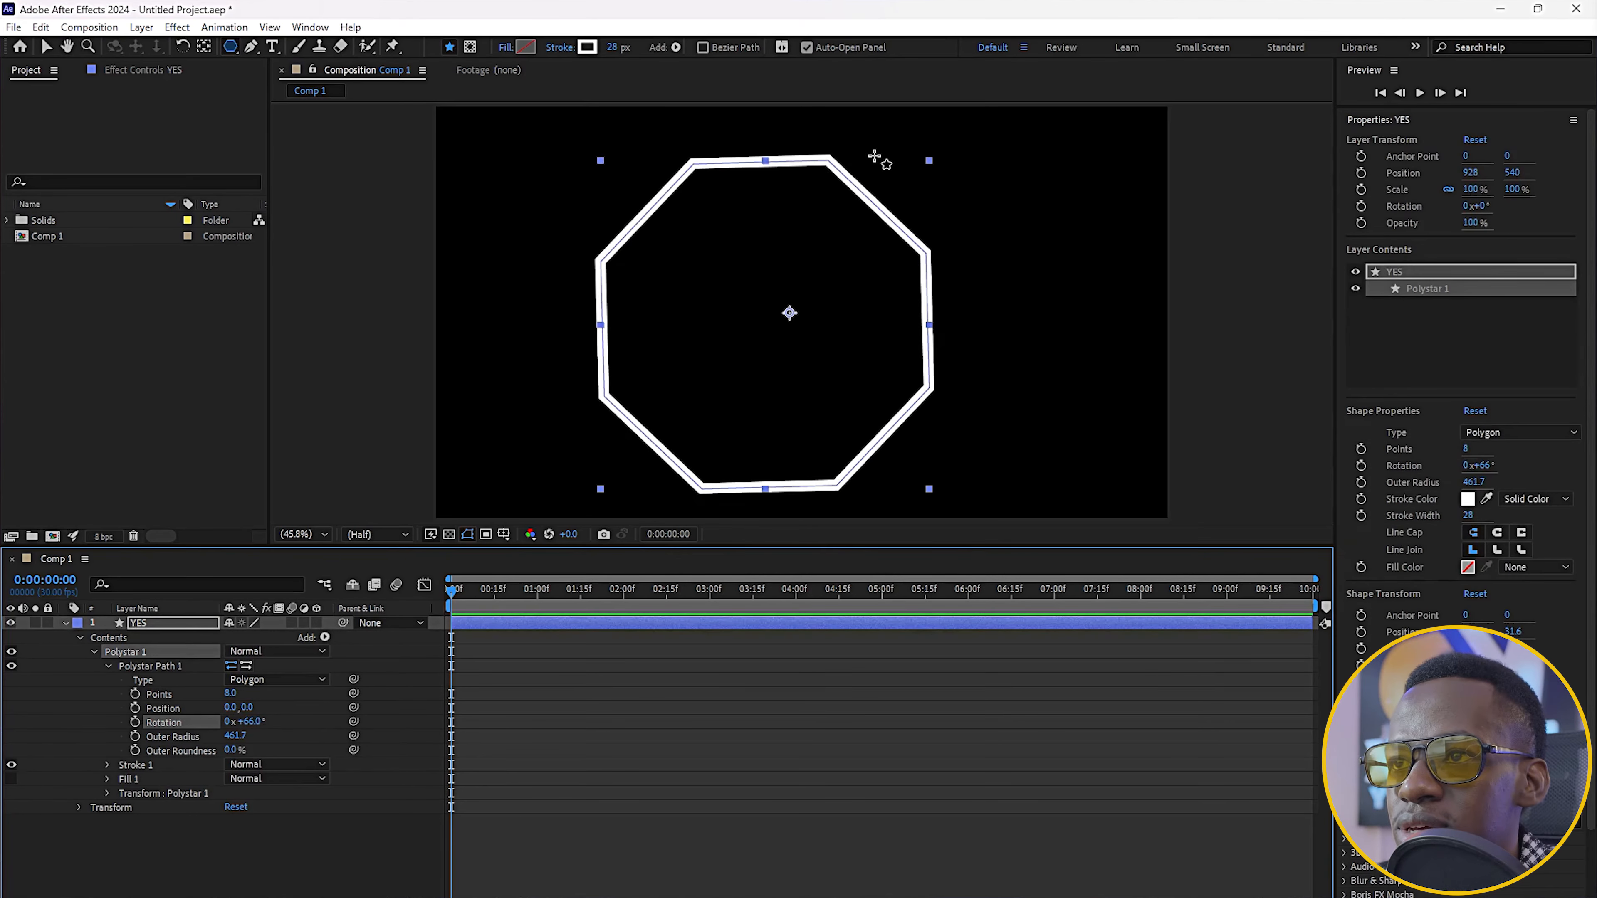
left_click(77, 807)
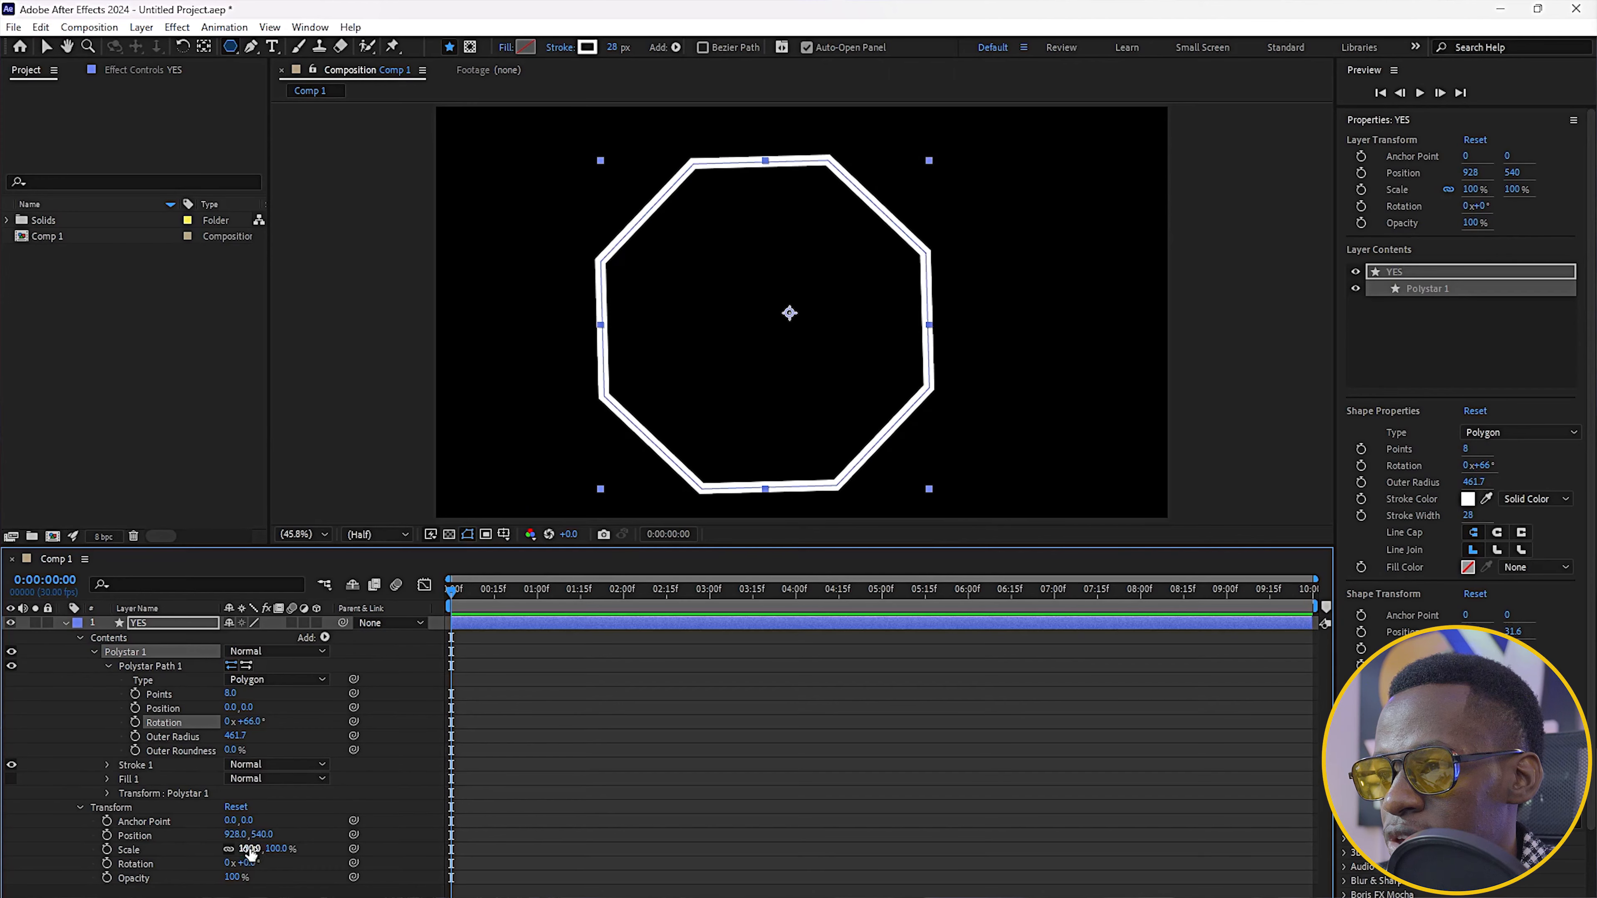
Try rotating the YES layer to 44° through its layer Transform, undo it, and try the polystar path's own rotation instead.
left_click_drag(251, 851, 591, 616)
key("ctrl+z")
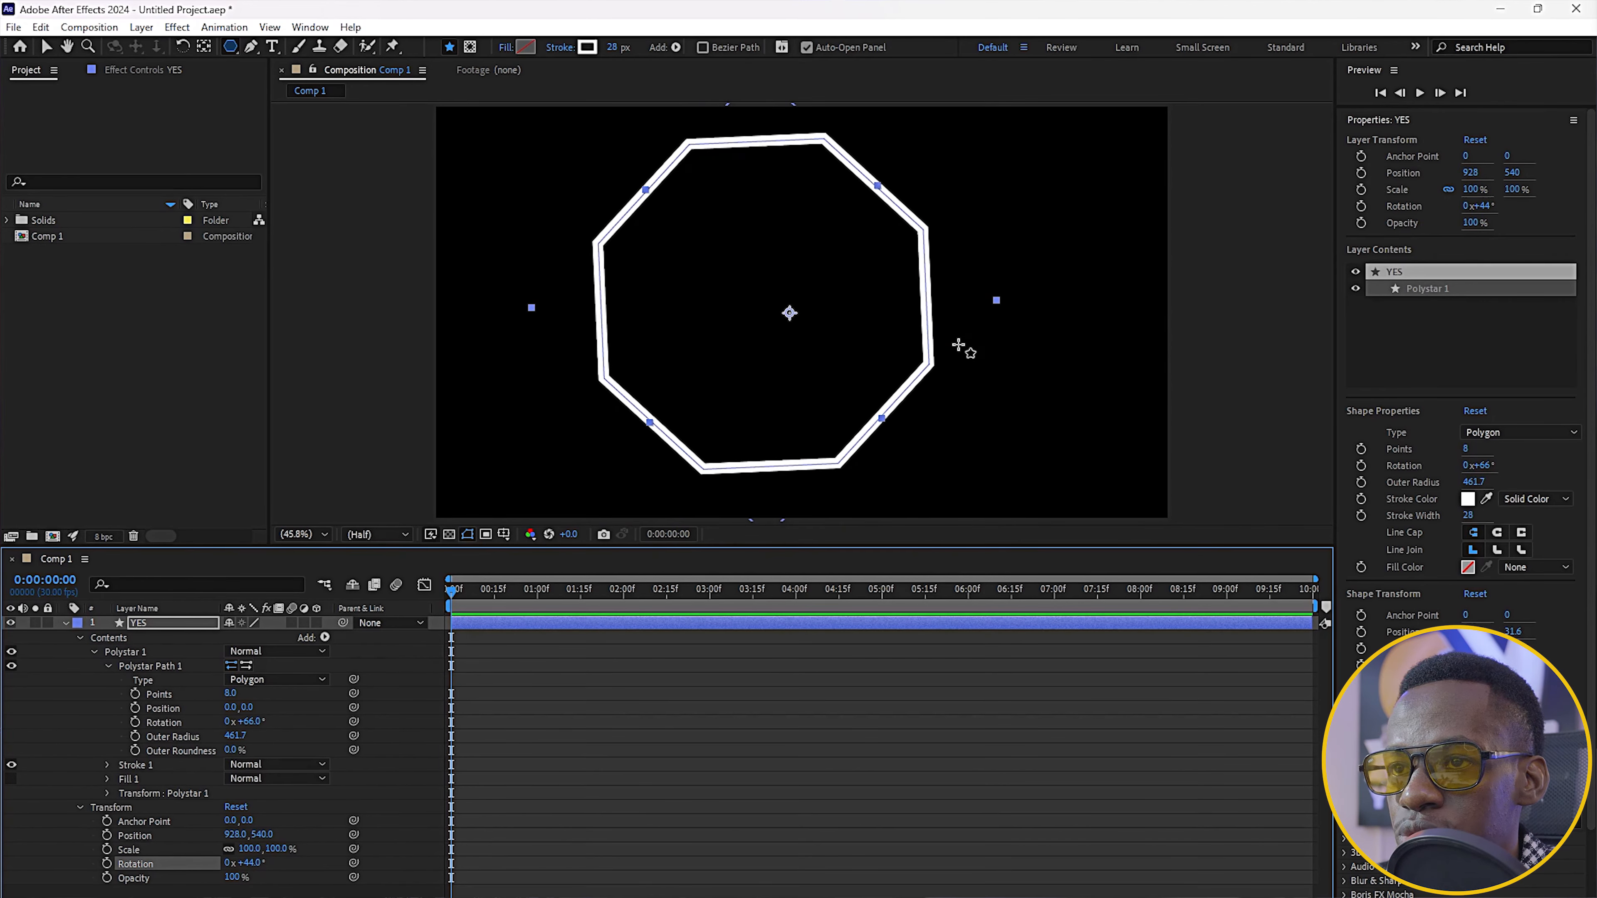
key("ctrl+z")
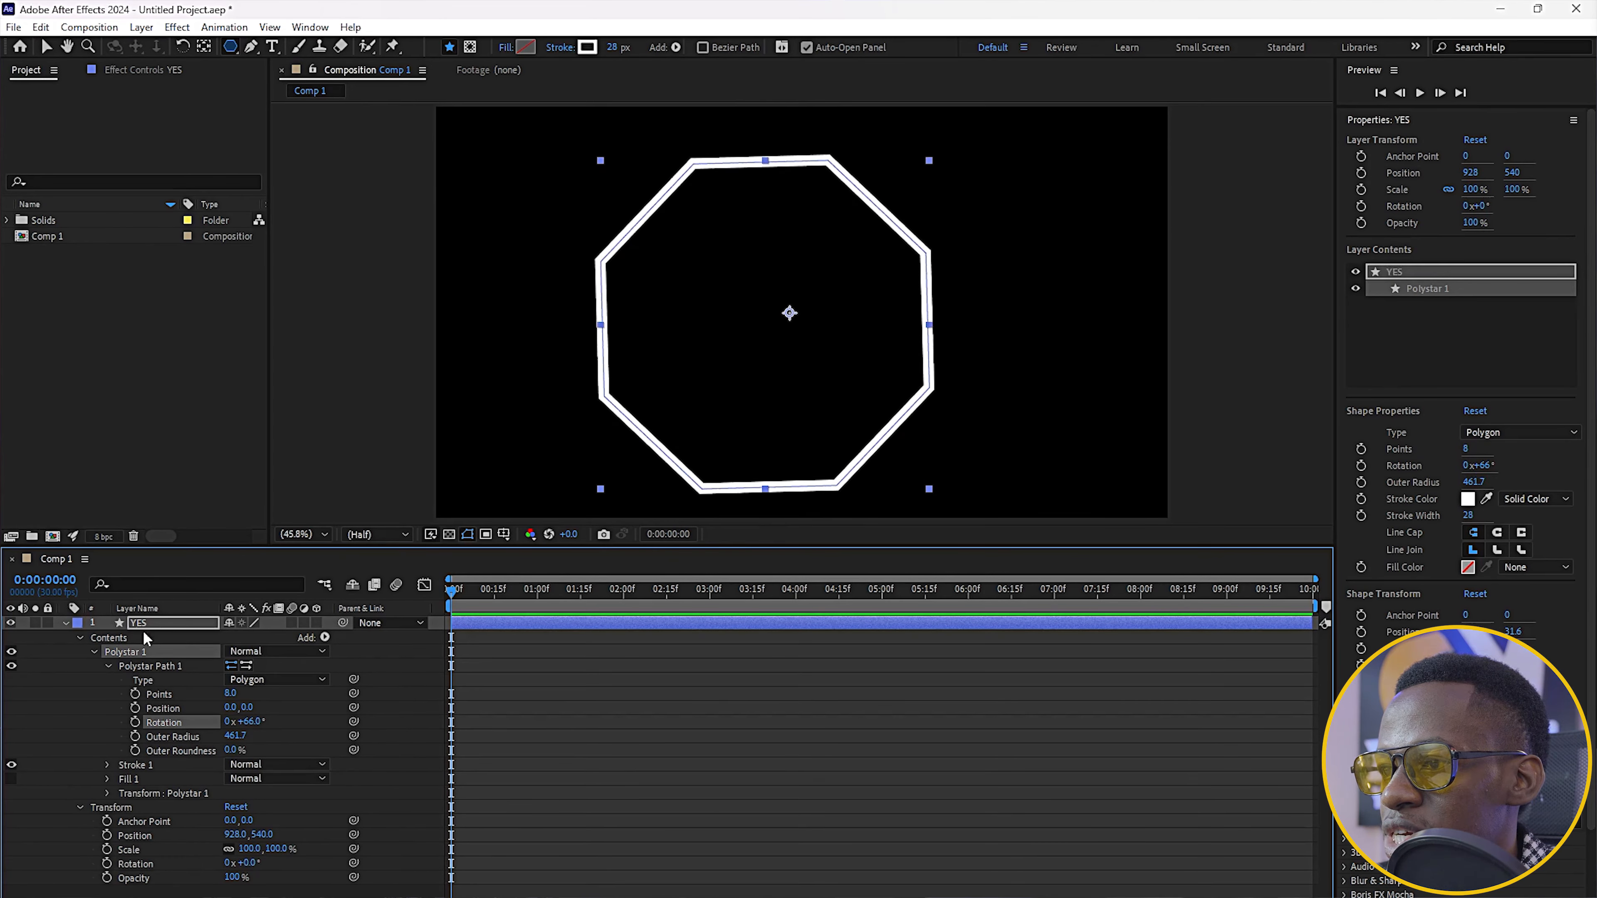
left_click_drag(255, 722, 324, 722)
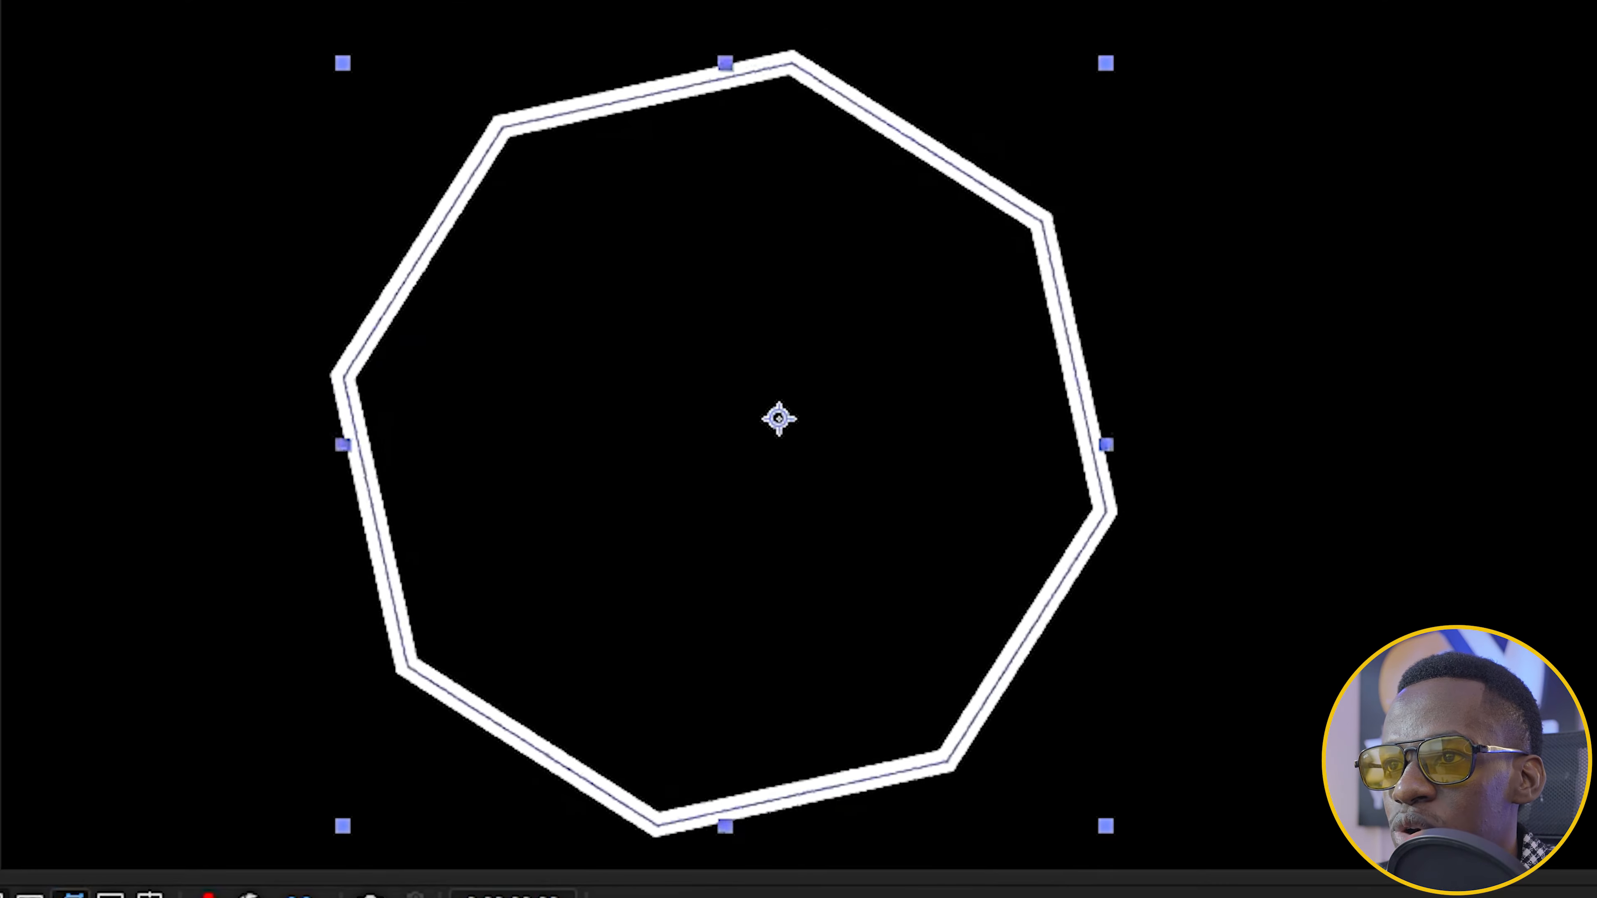
Reveal the octagon's Stroke 1 properties and look through the available line cap options.
left_click(107, 680)
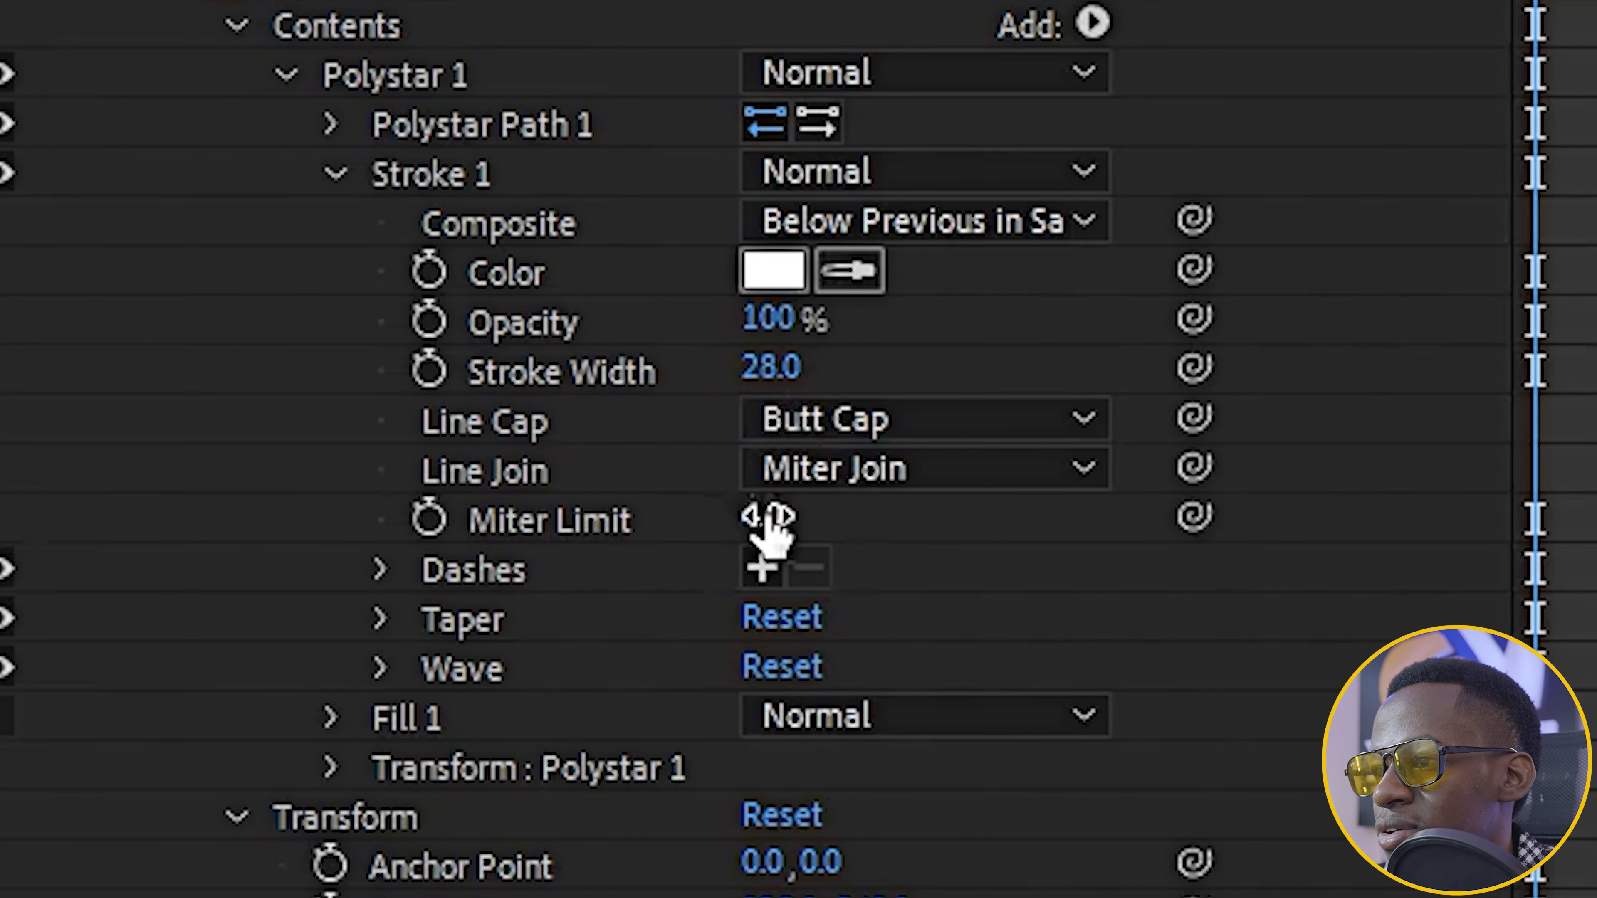
left_click(1076, 434)
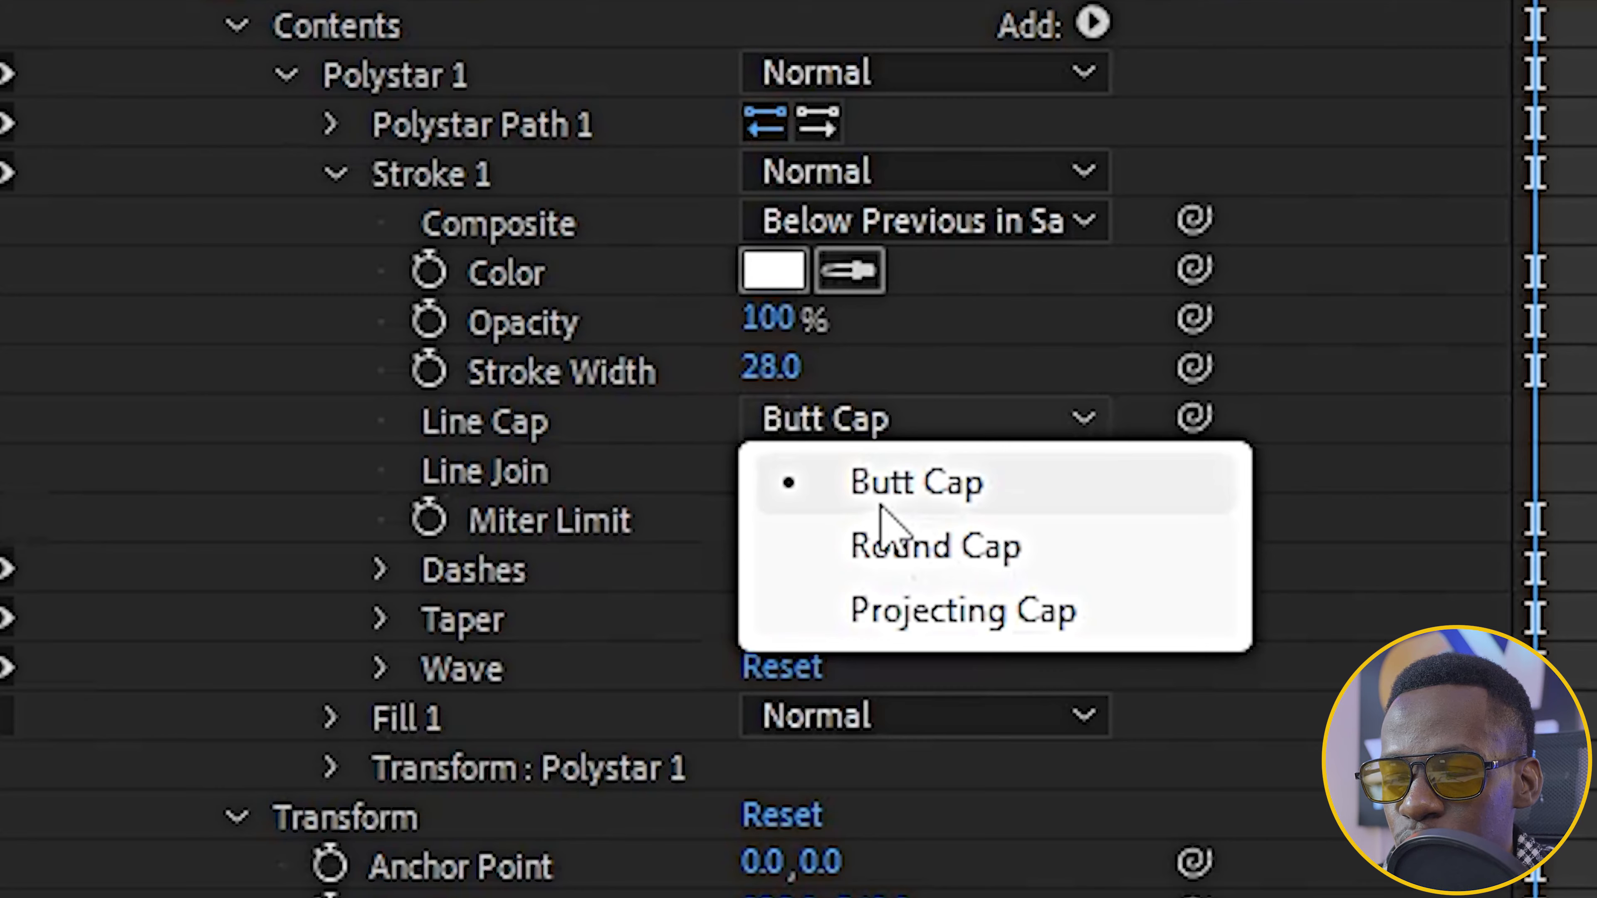
left_click(165, 421)
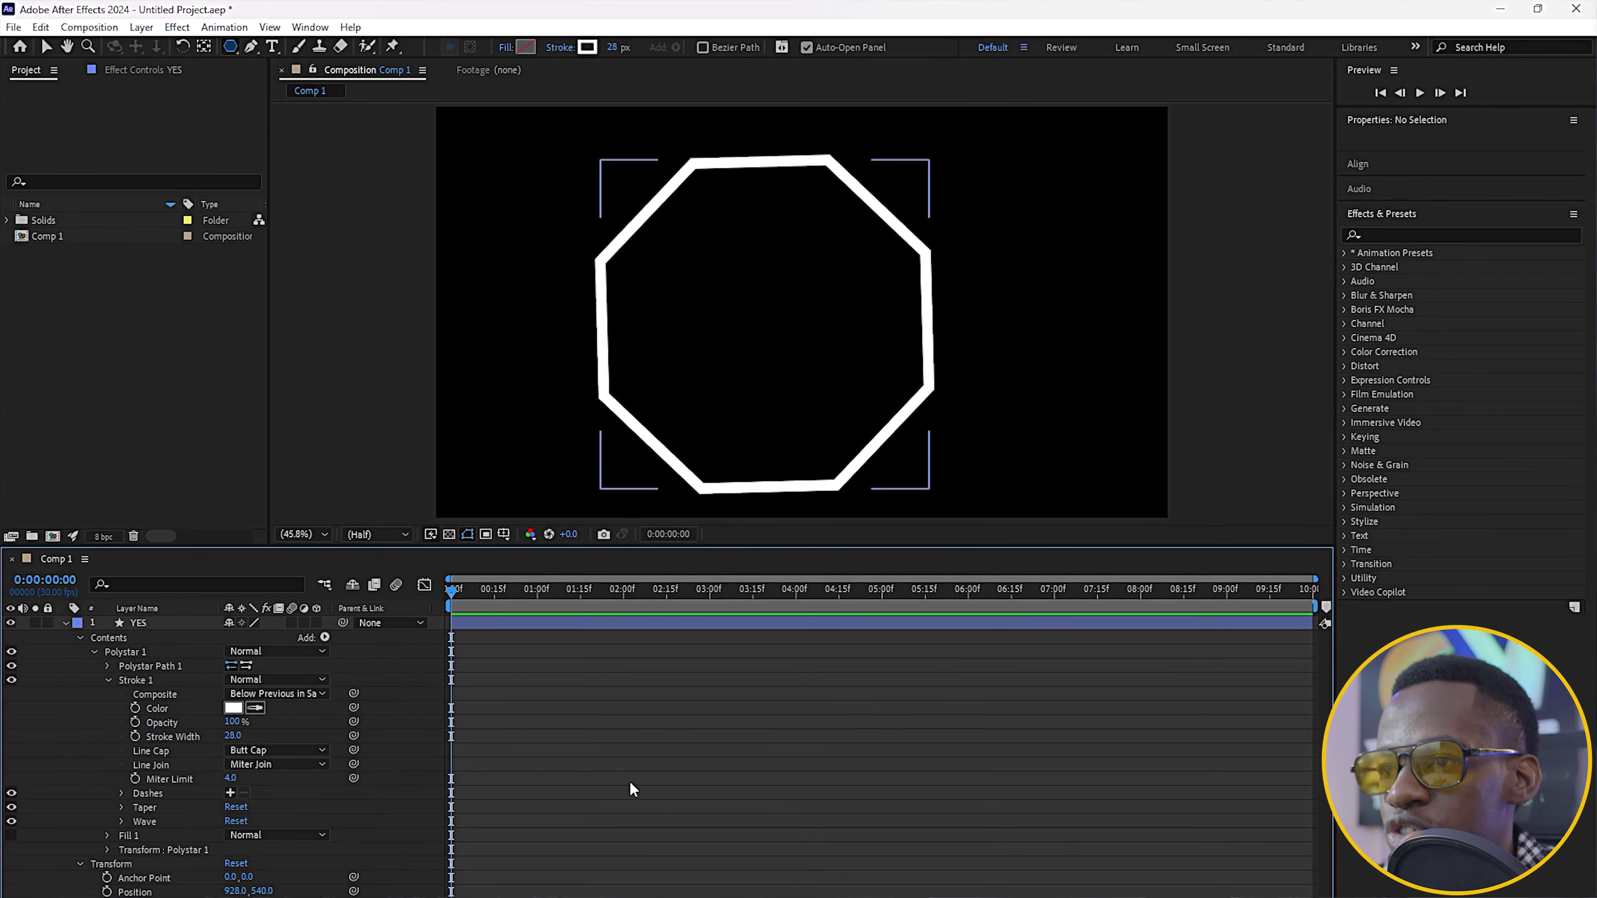
Collapse the YES layer's properties and scale the layer to 36%.
left_click(64, 622)
left_click(561, 622)
left_click(390, 893)
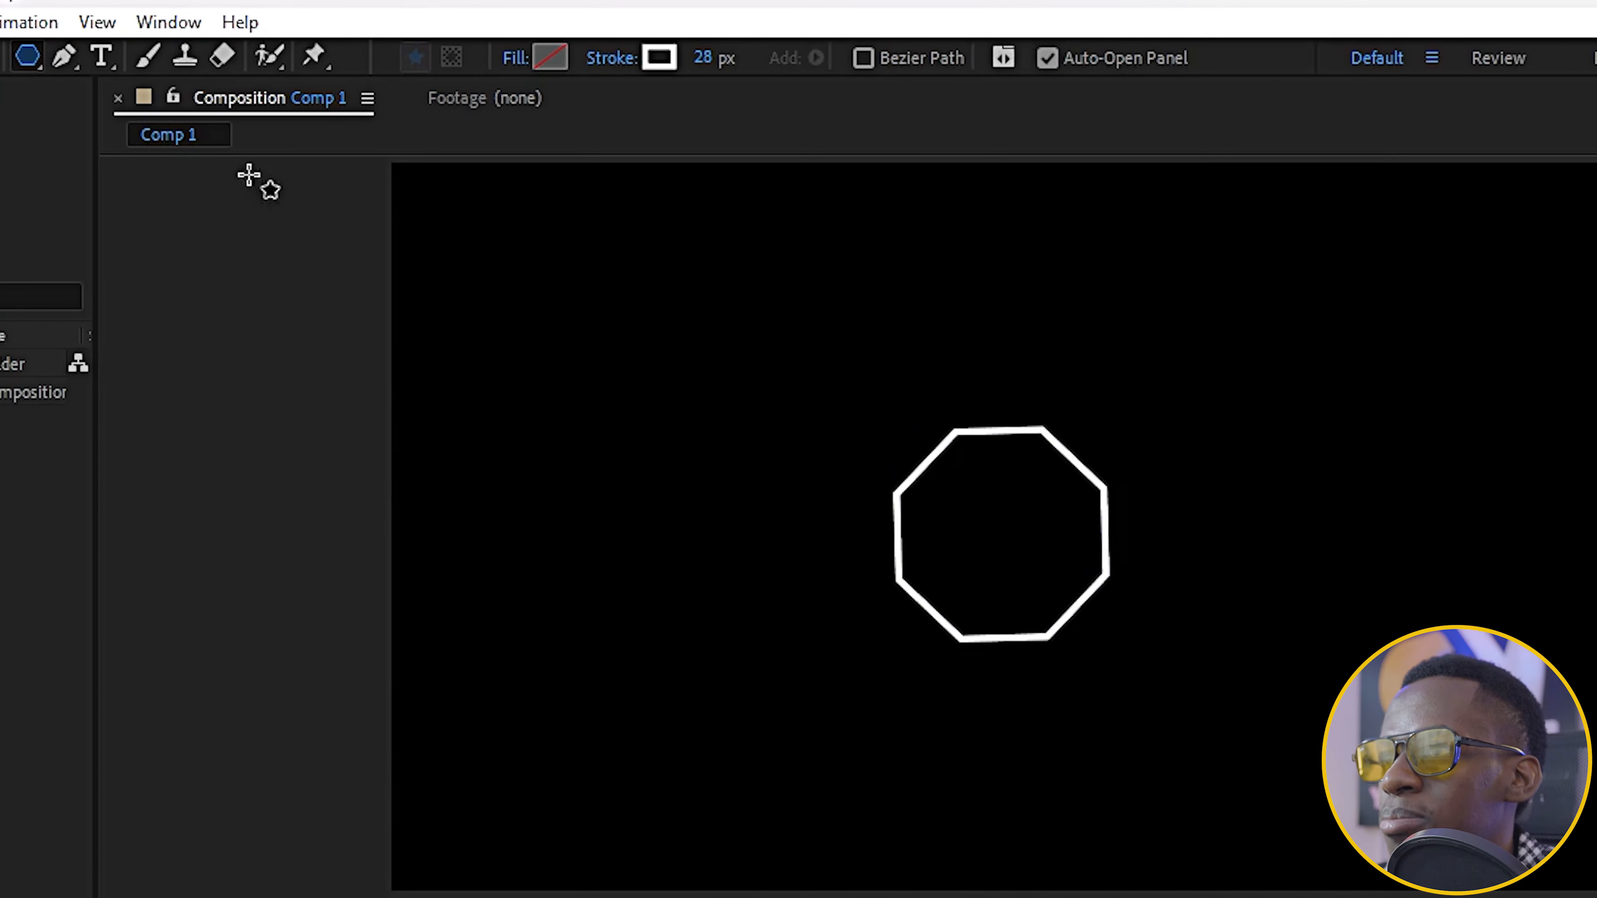
Draw a straight horizontal line below the octagon with the Pen tool on a new shape layer.
left_click(65, 59)
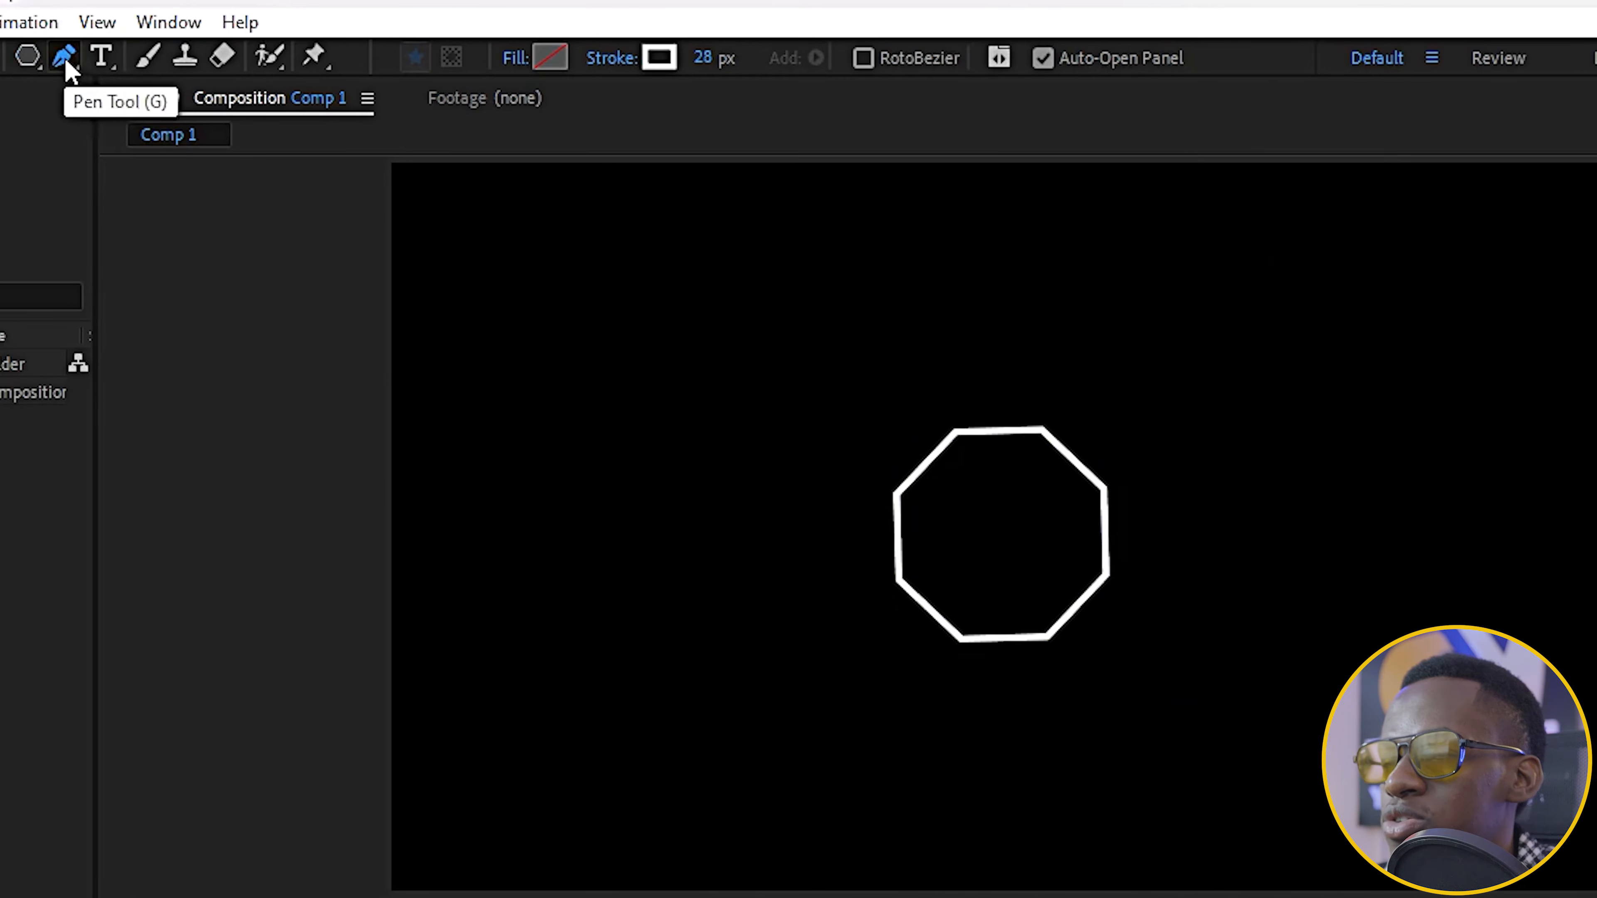
left_click(727, 735)
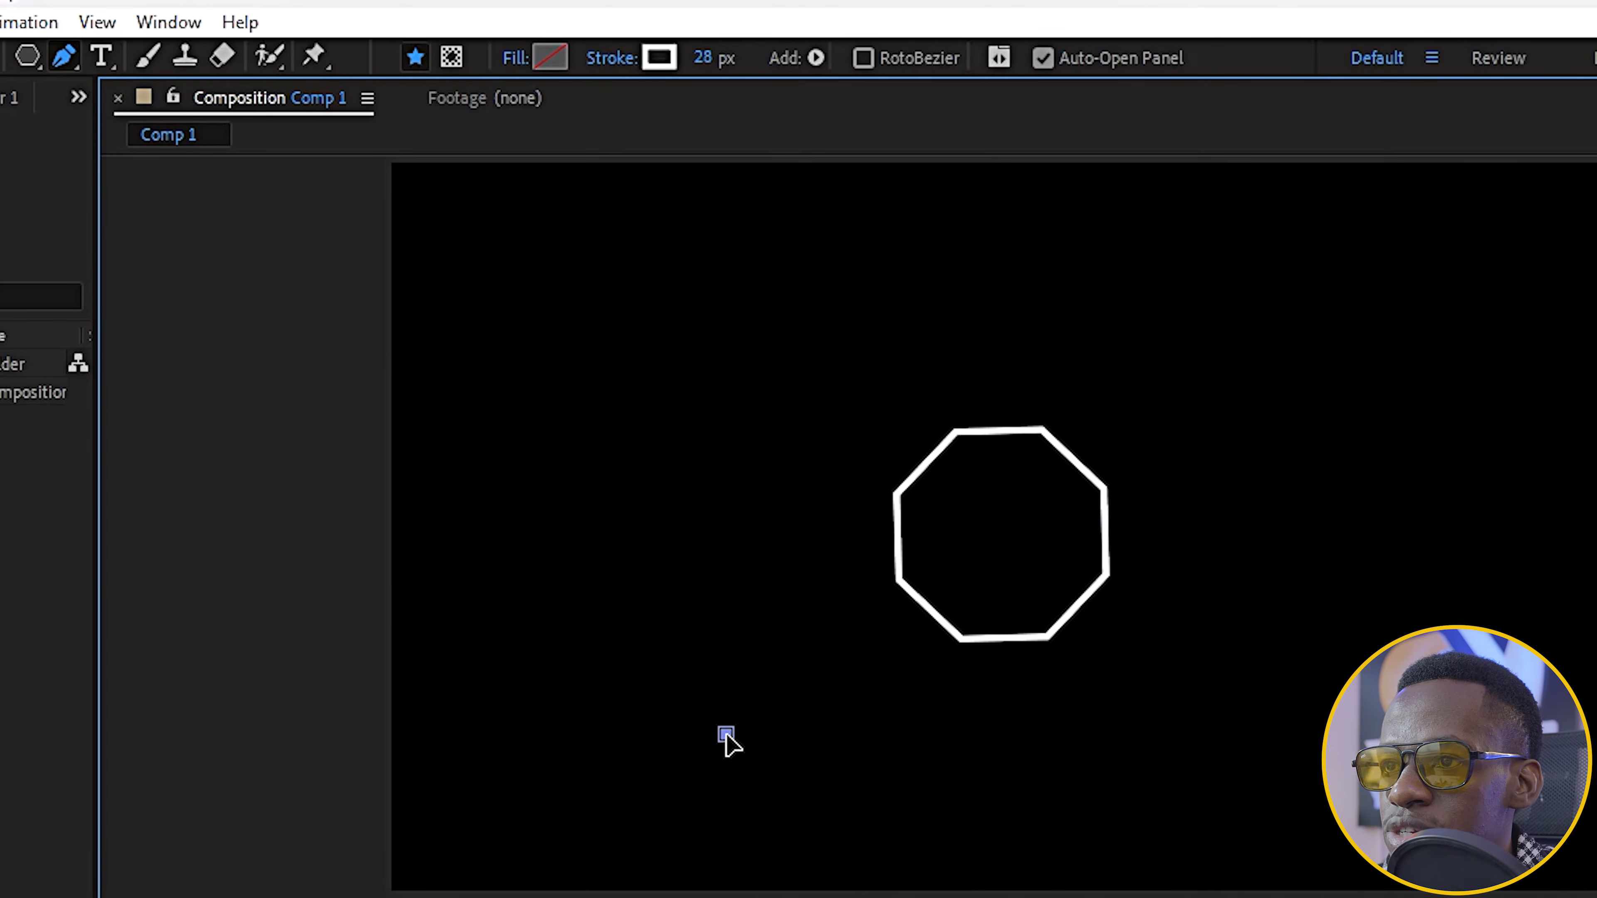
left_click(1232, 734)
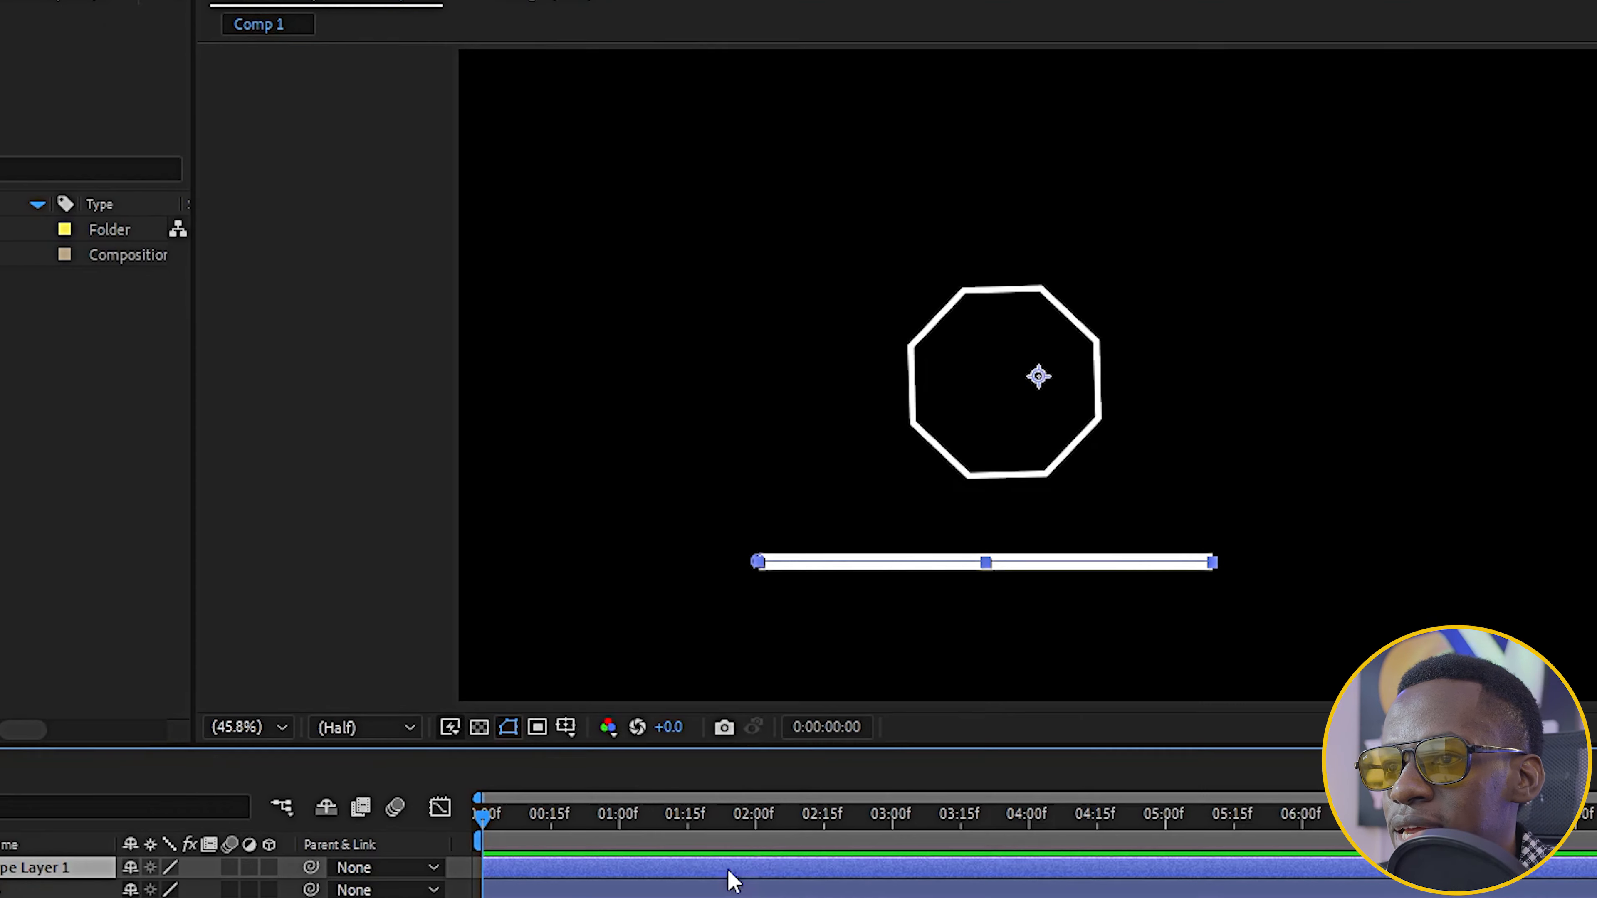
left_click(716, 897)
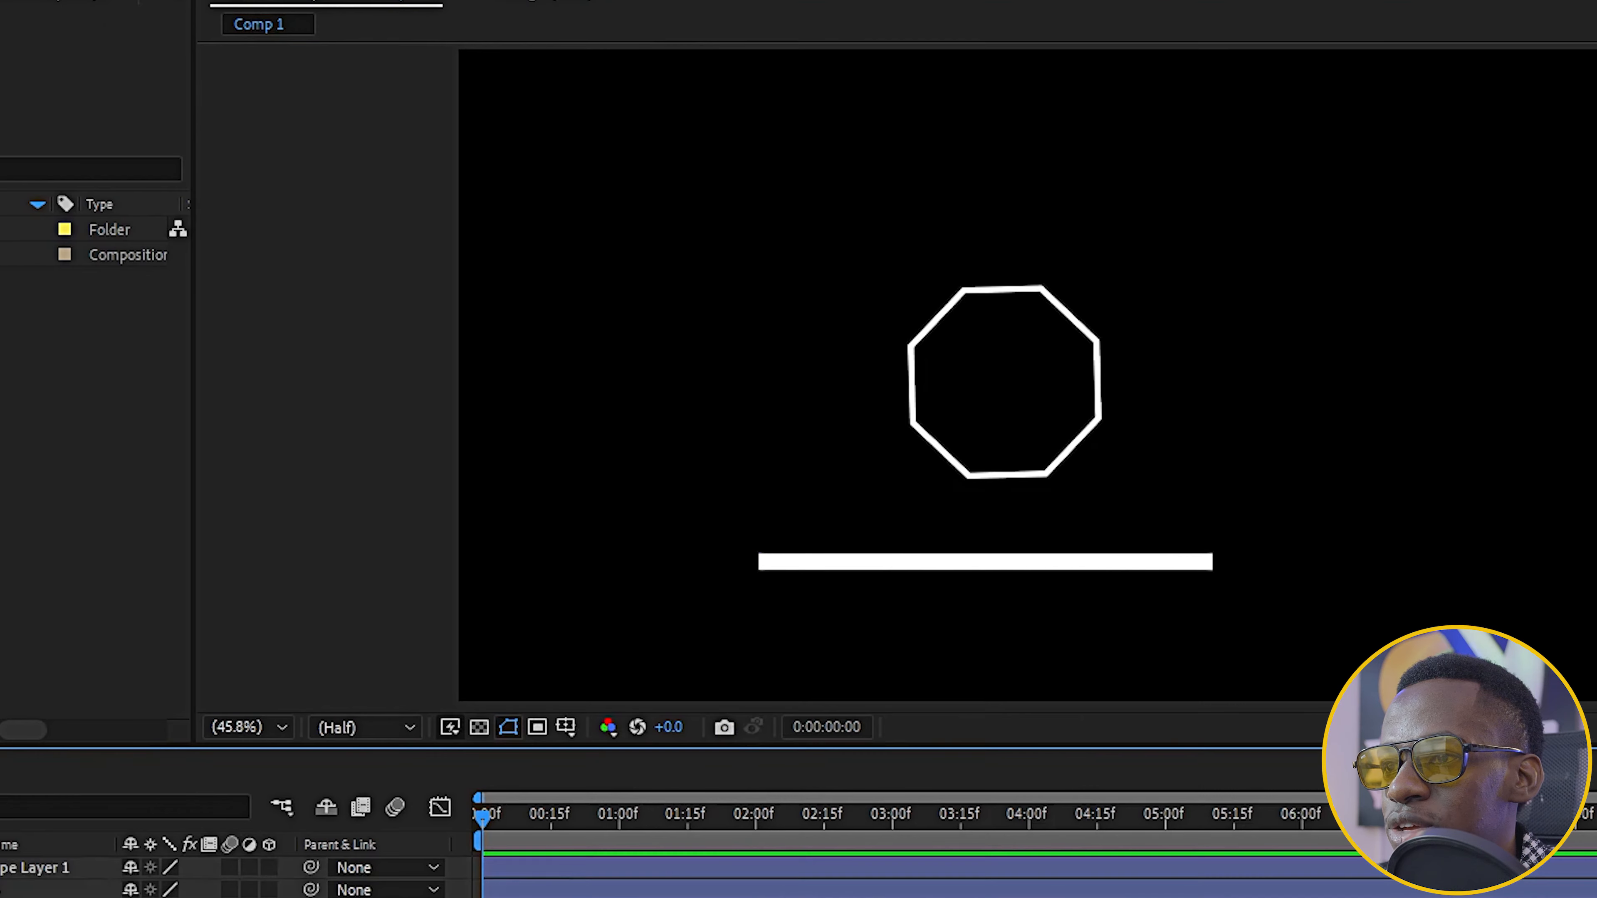
Set the stroke width of the horizontal line to 118 px and deselect the layer.
left_click(563, 875)
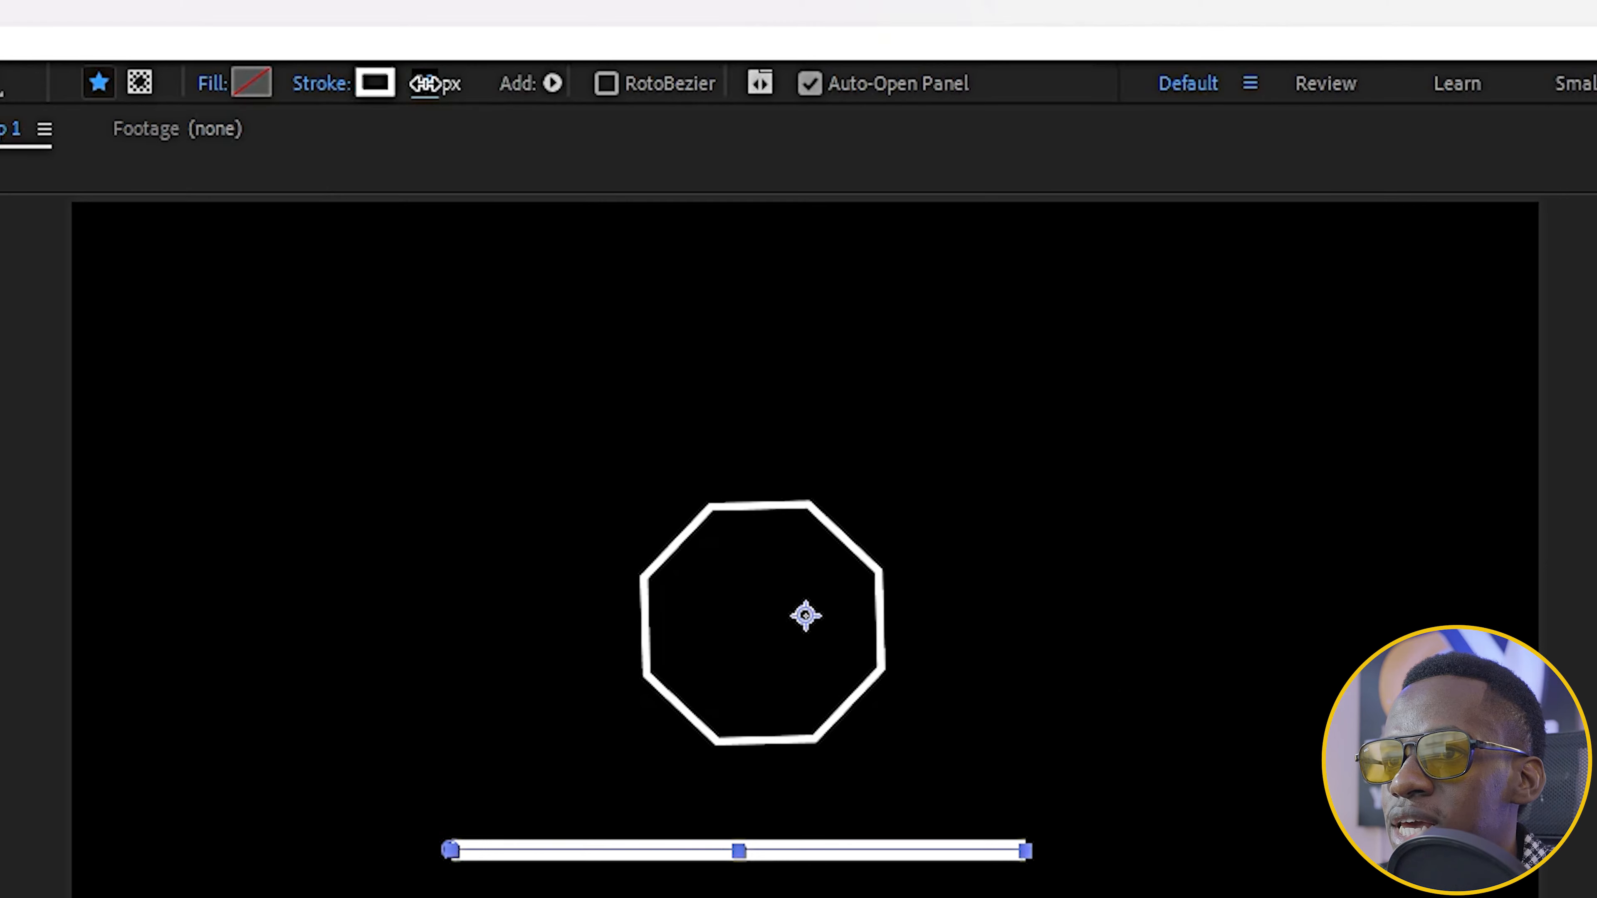
left_click_drag(424, 81, 581, 81)
left_click_drag(581, 82, 574, 82)
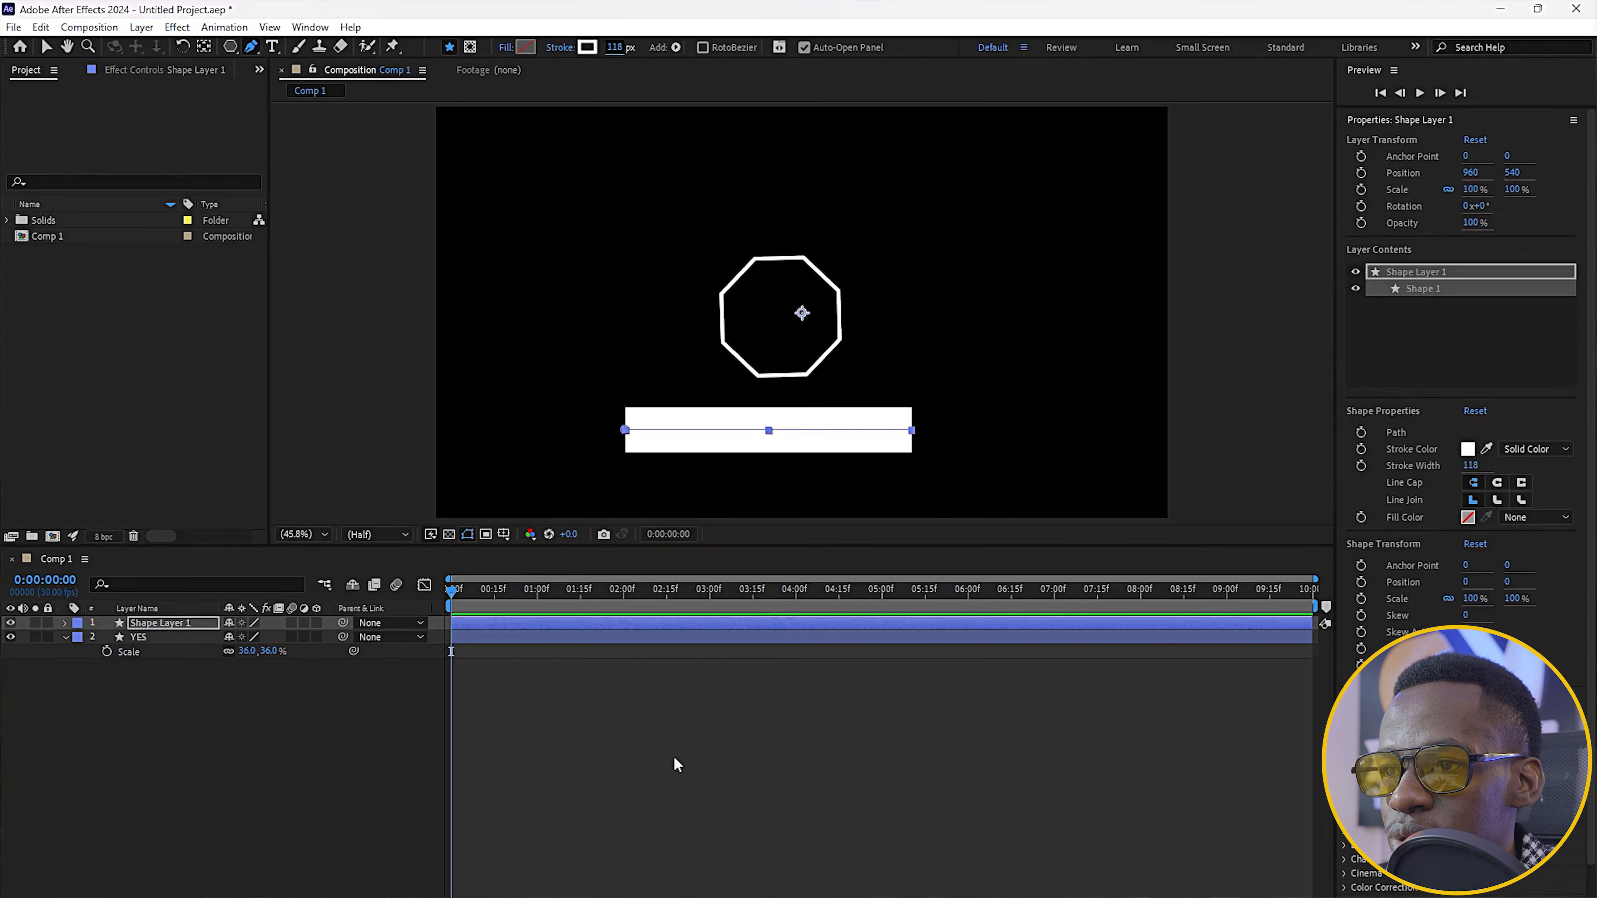
left_click(674, 759)
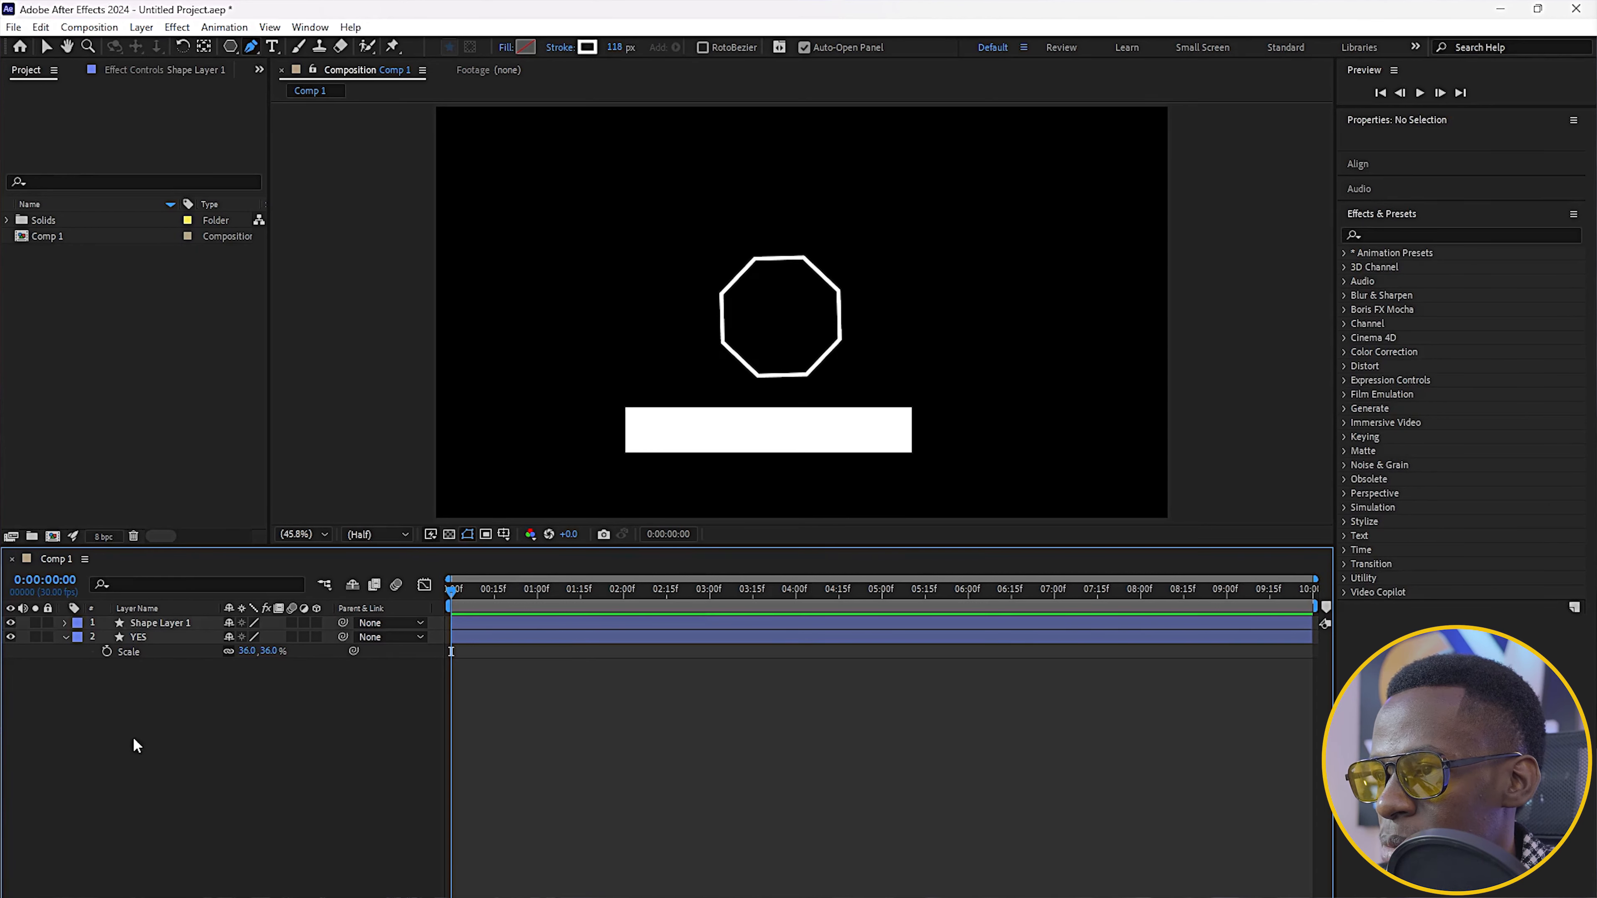
Reveal the Stroke 1 properties of the line's shape and set its line cap to Round Cap.
left_click(66, 622)
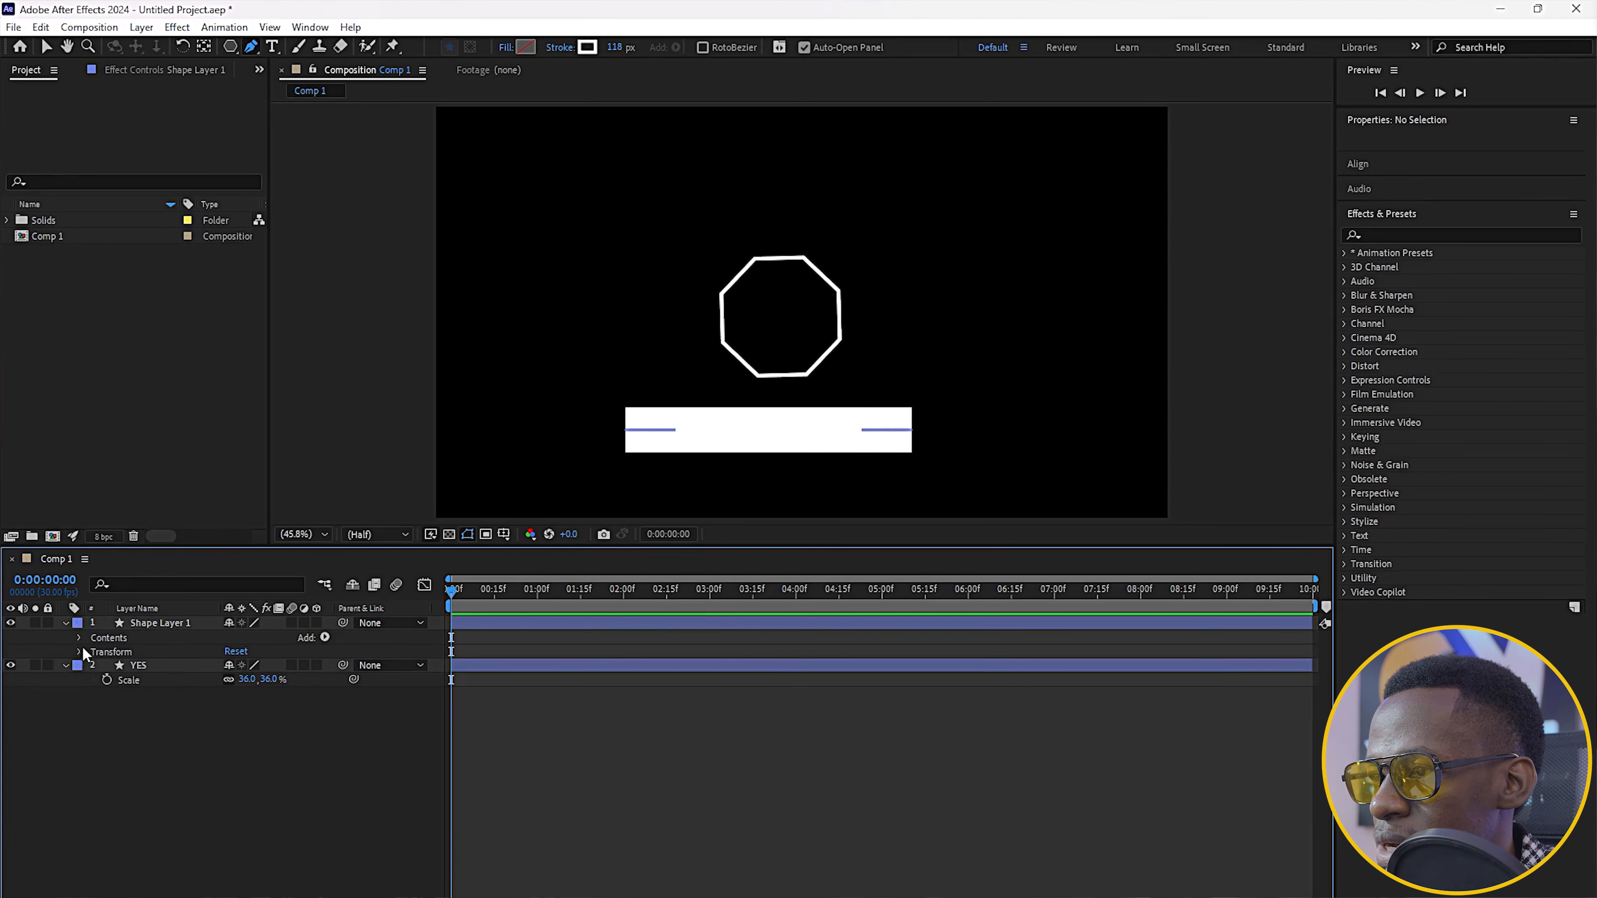
left_click(80, 636)
left_click(93, 653)
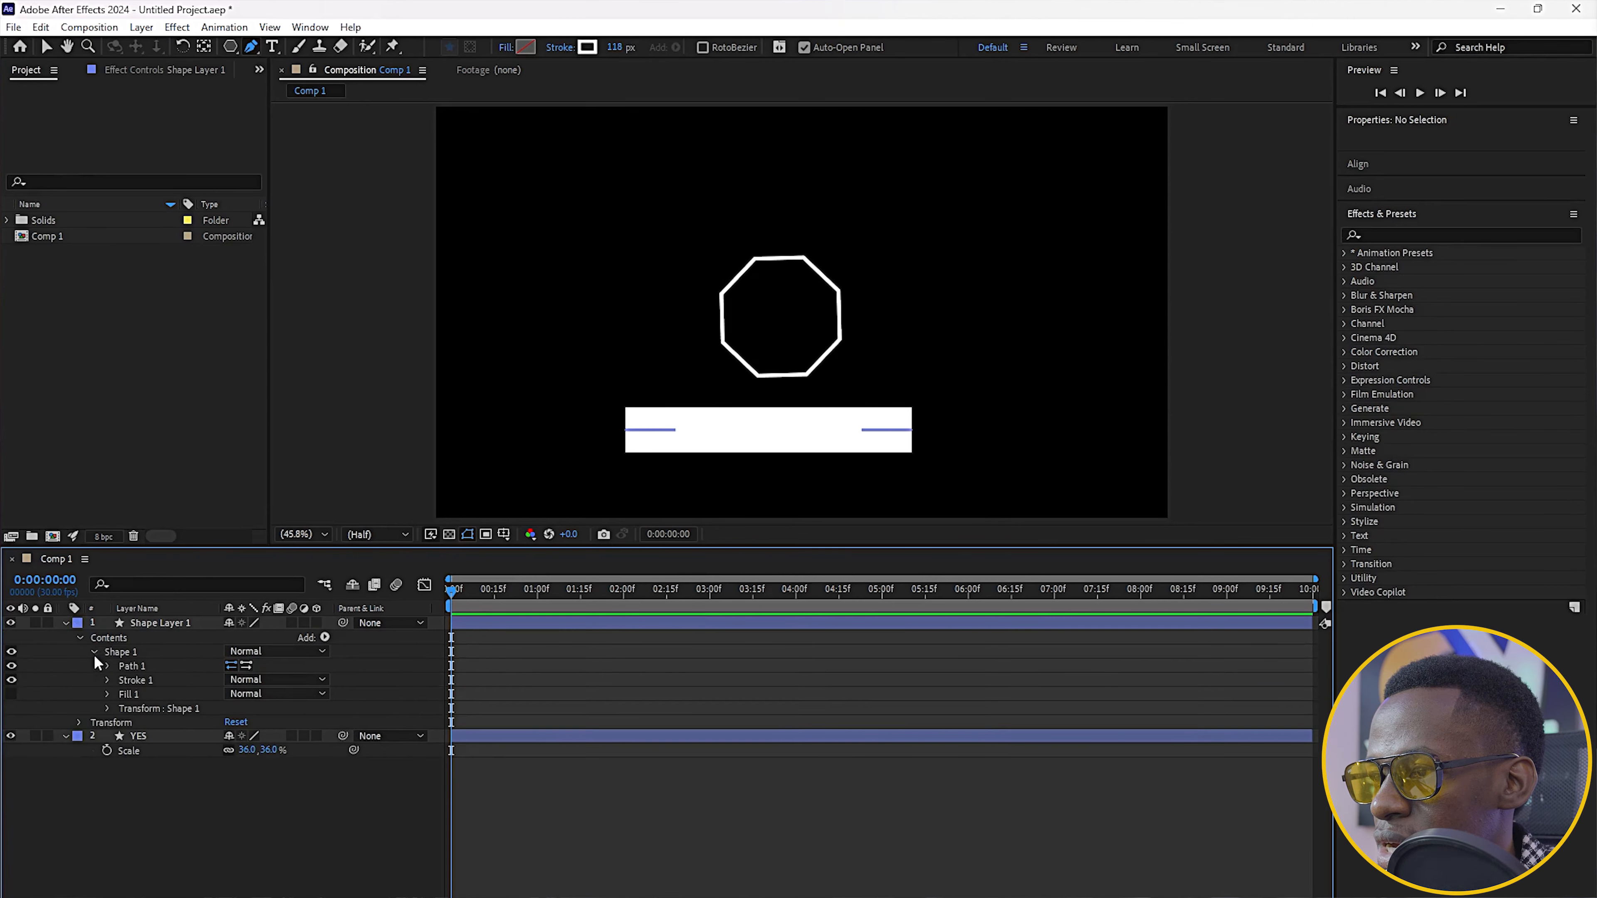
left_click(108, 681)
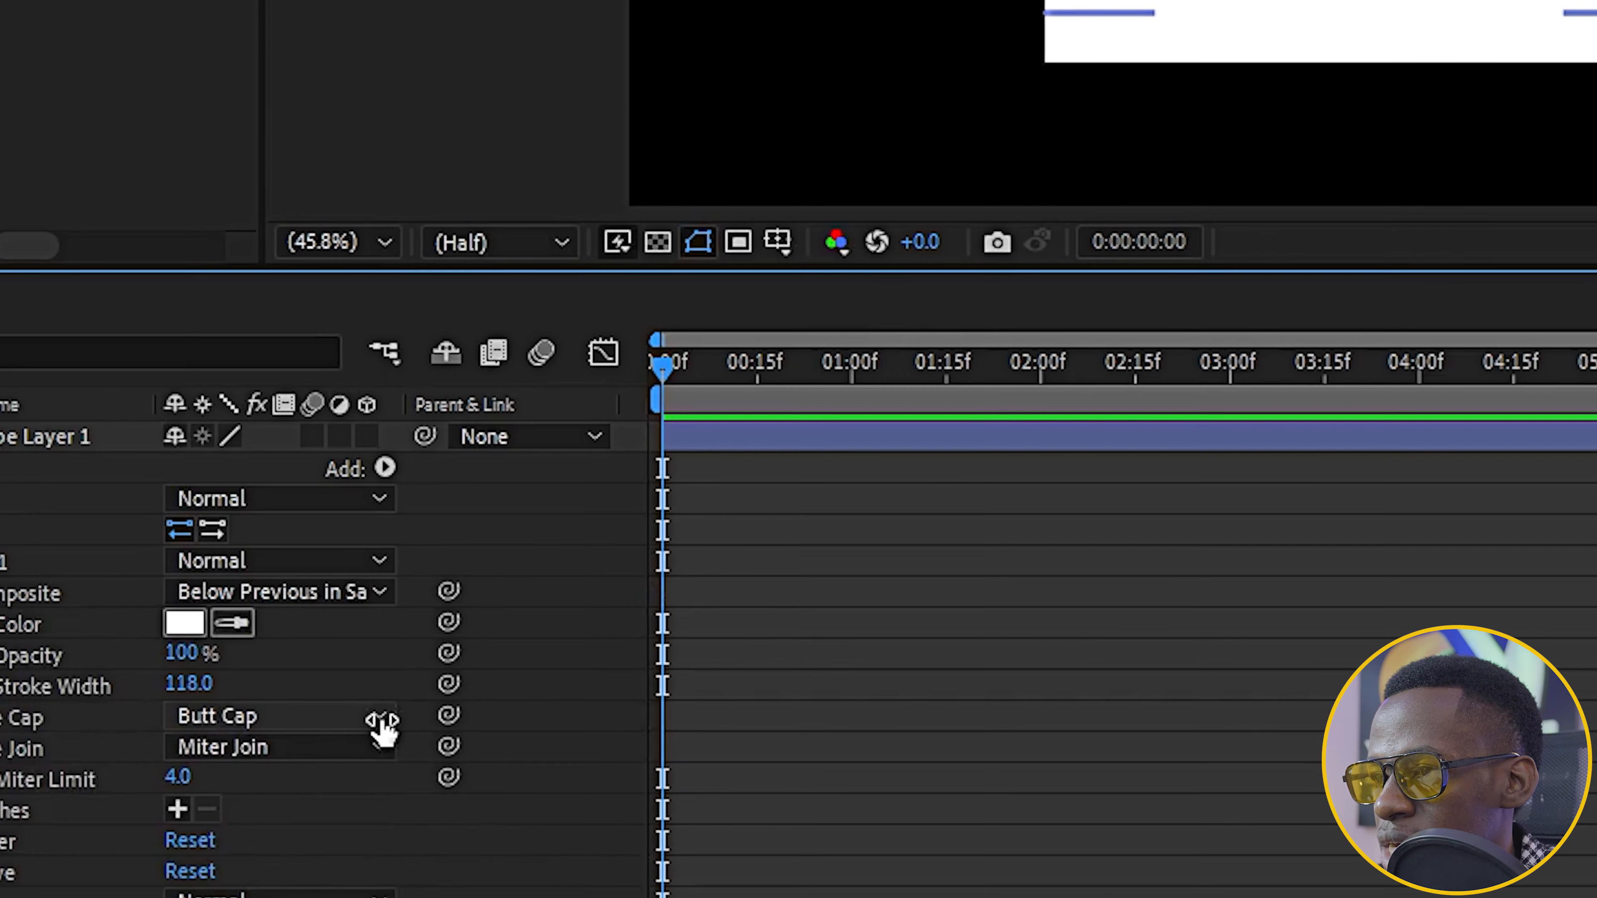
left_click(381, 723)
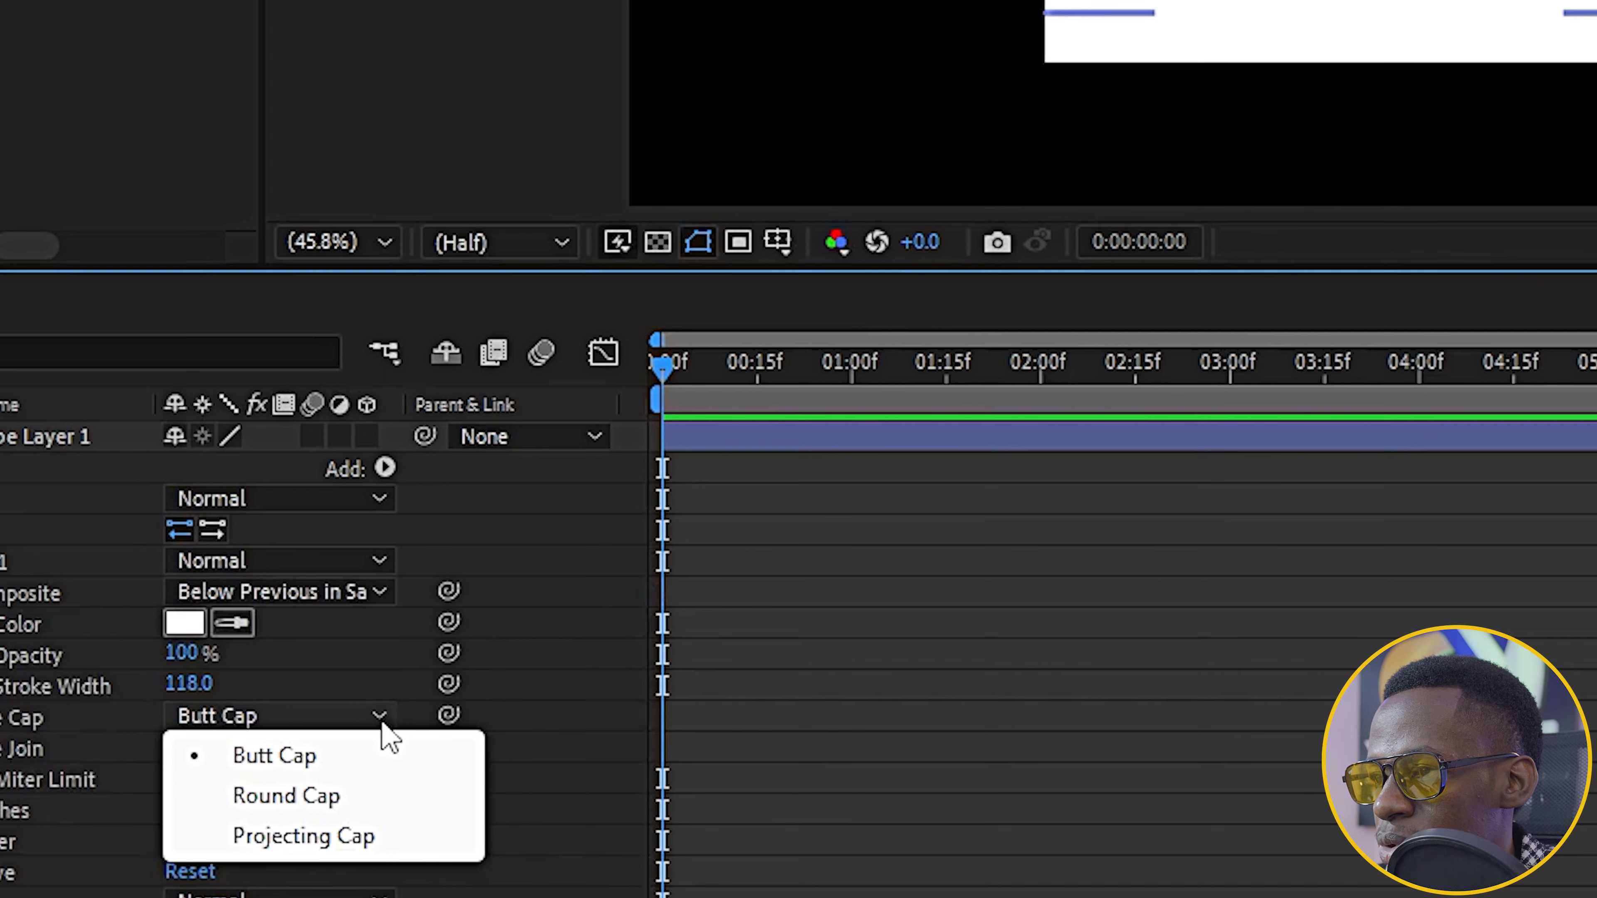
left_click(283, 806)
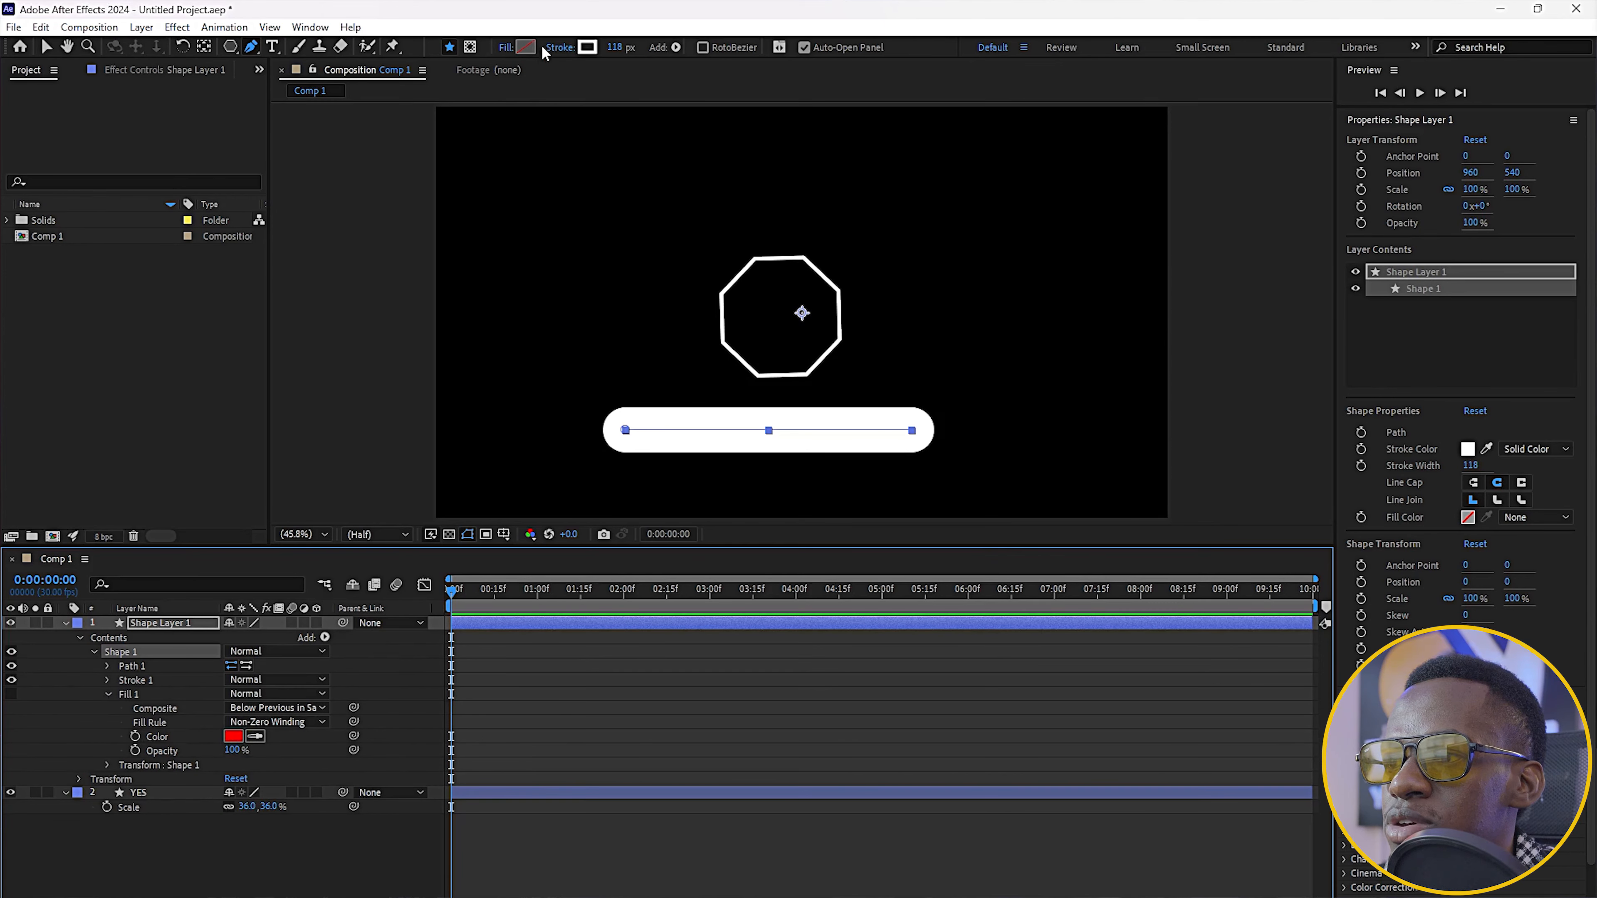
Reveal the Transform properties of Shape 1 and set the shape's position to 0, 6.
left_click(108, 765)
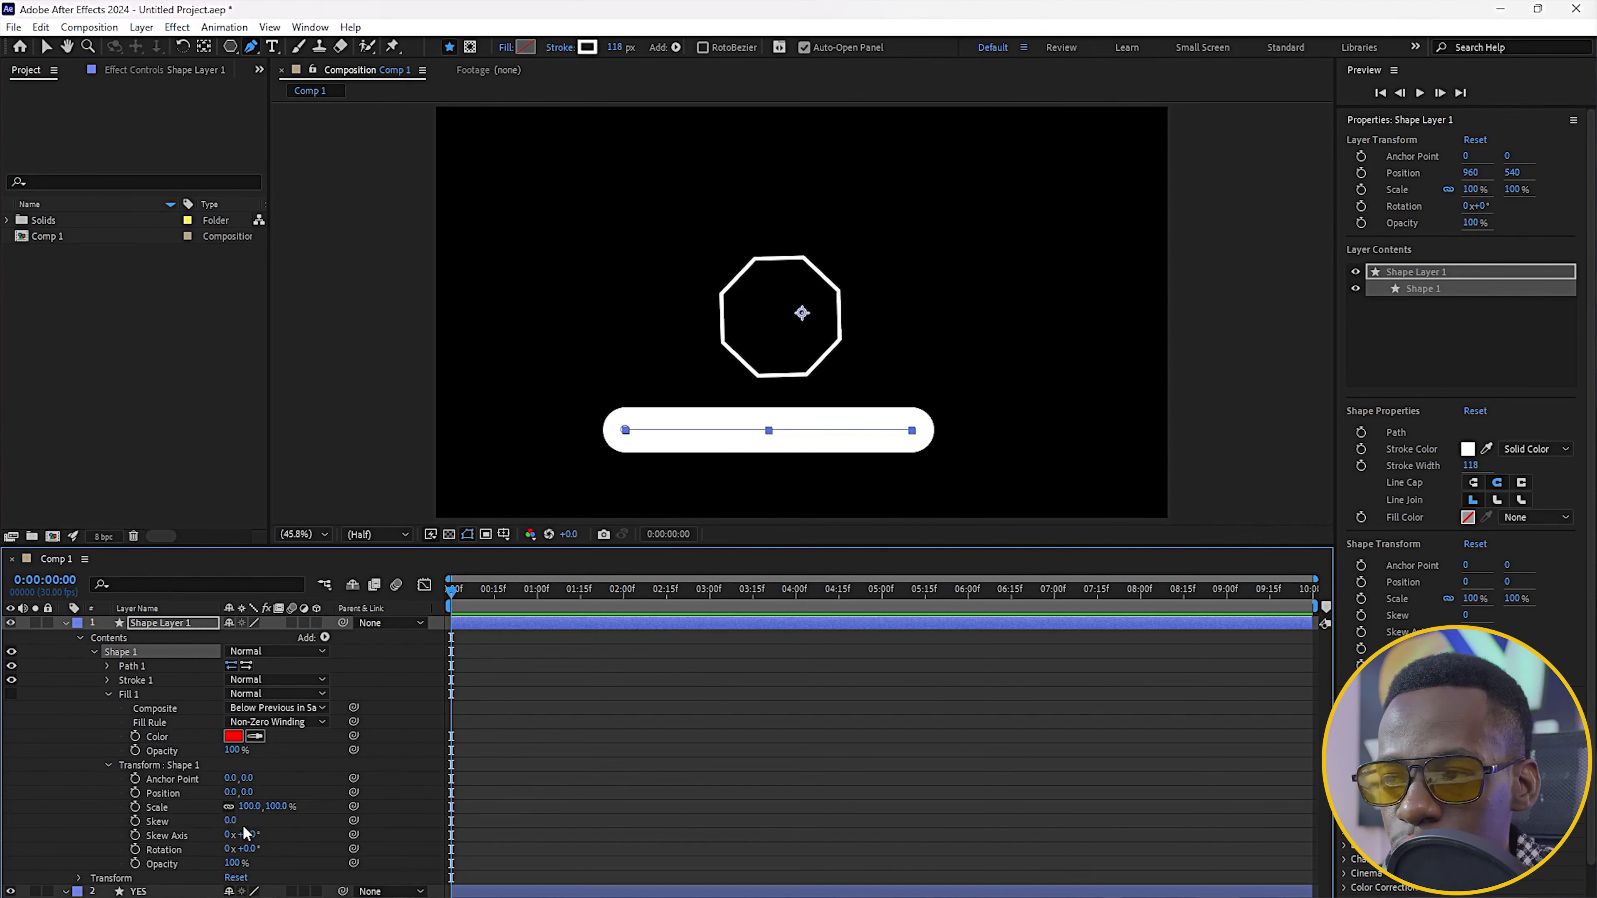
mouse_move(247, 793)
left_mouse_down()
mouse_move(271, 793)
mouse_move(251, 794)
left_mouse_up()
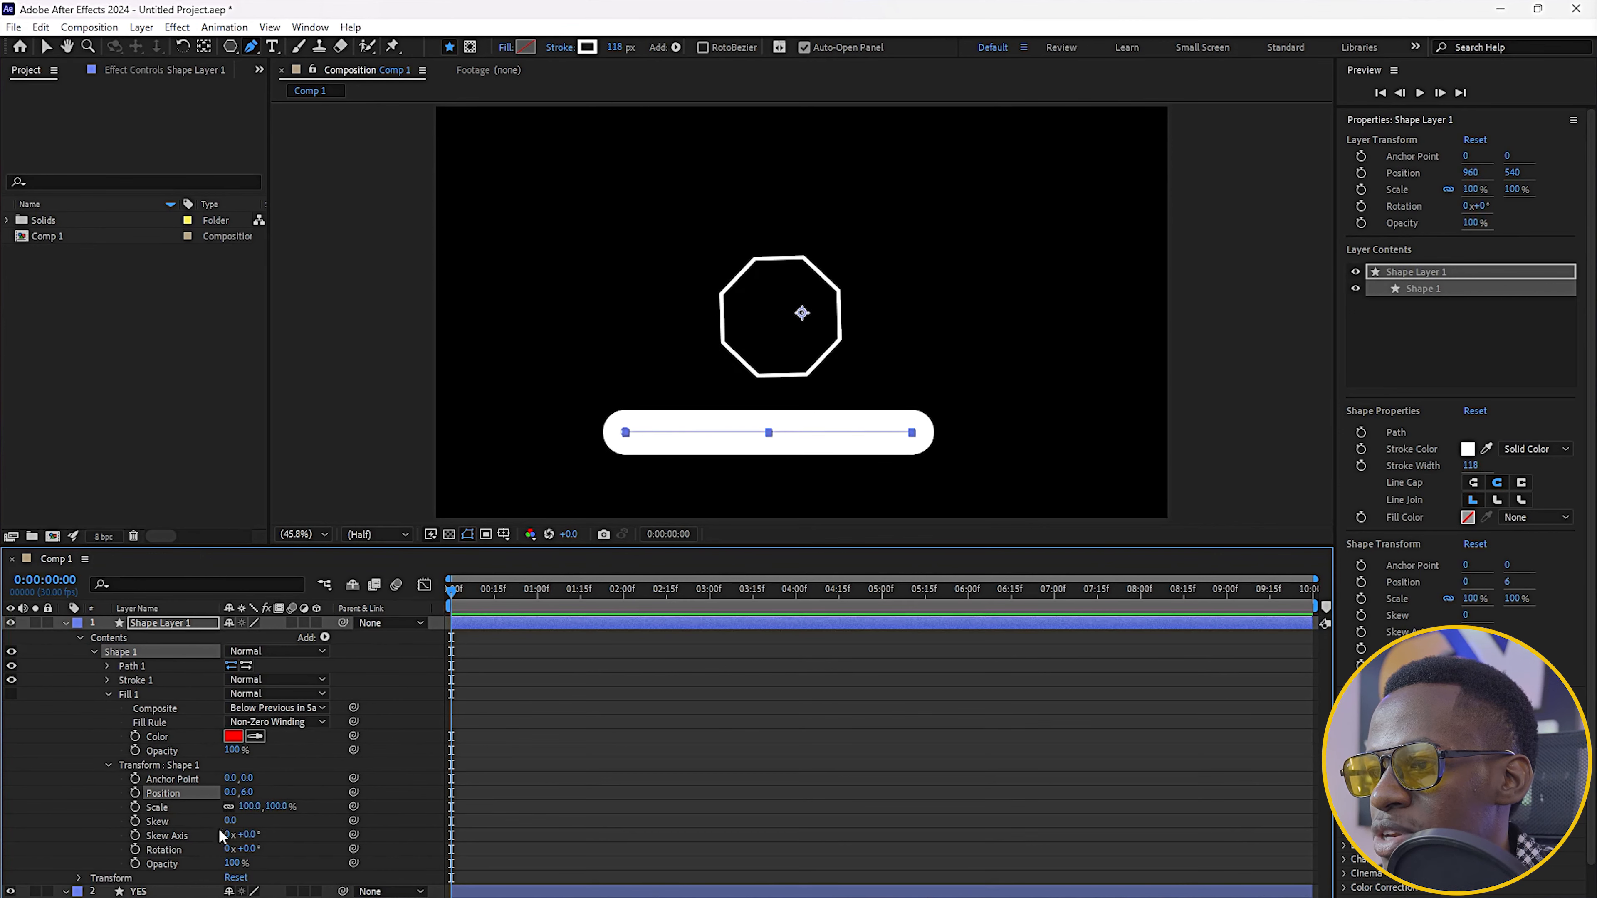